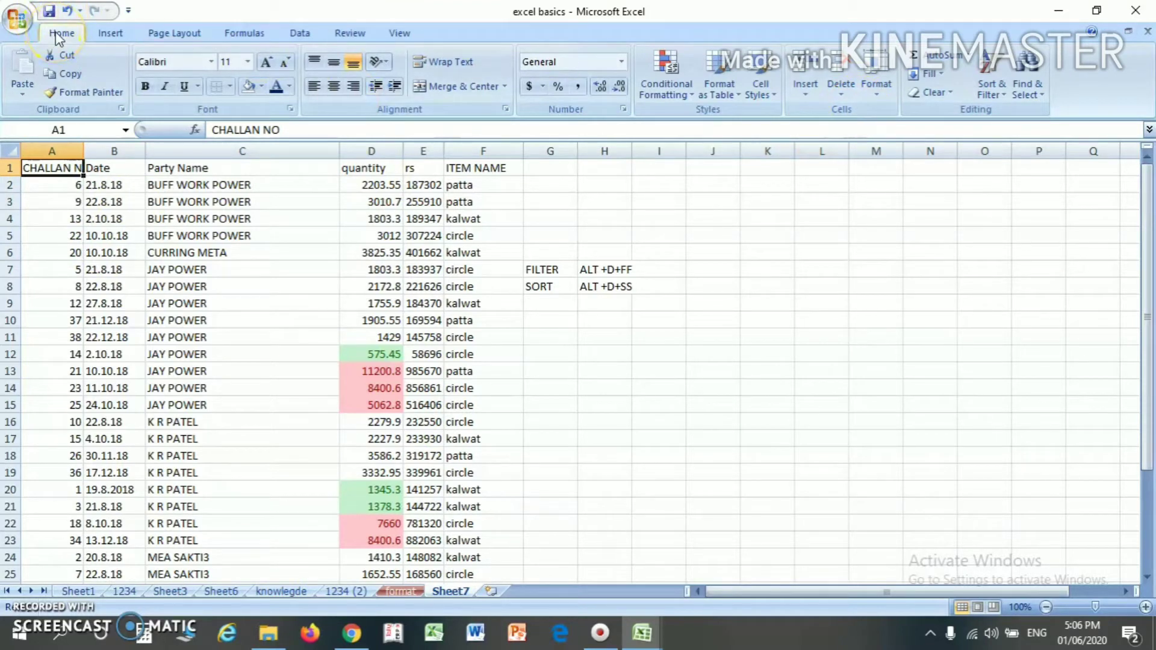
- Turn on filtering for the table's header row and filter the Party Name column to show only MEA SAKTI3
{"action": "left_click", "coordinate": [990, 89]}
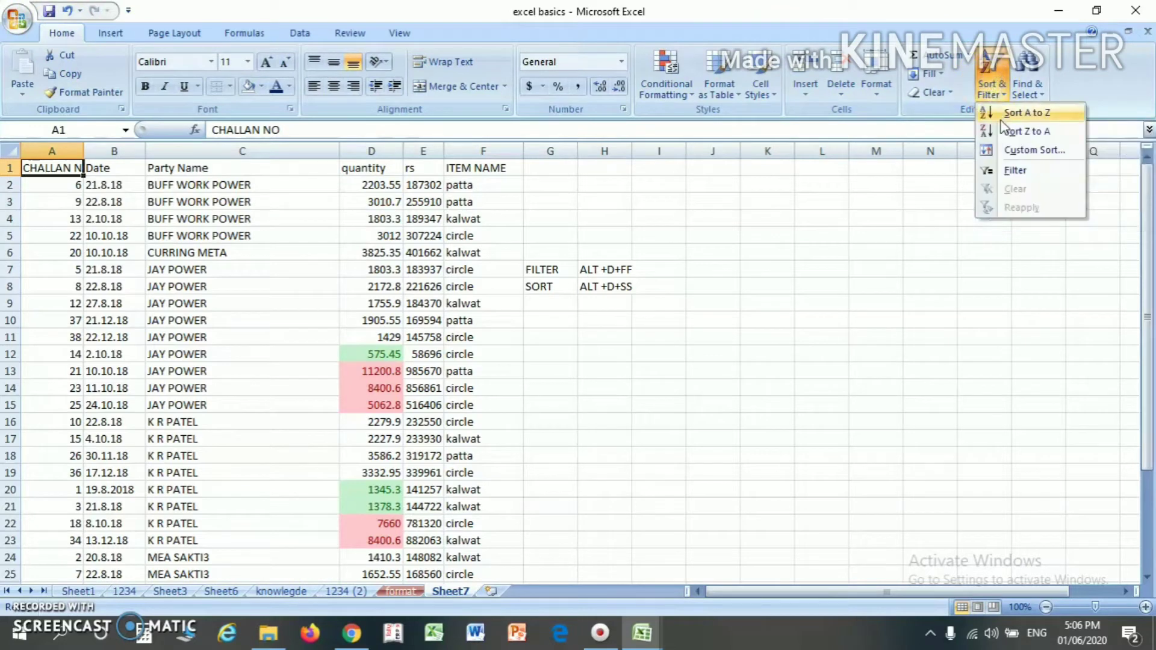
{"action": "left_click", "coordinate": [1007, 172]}
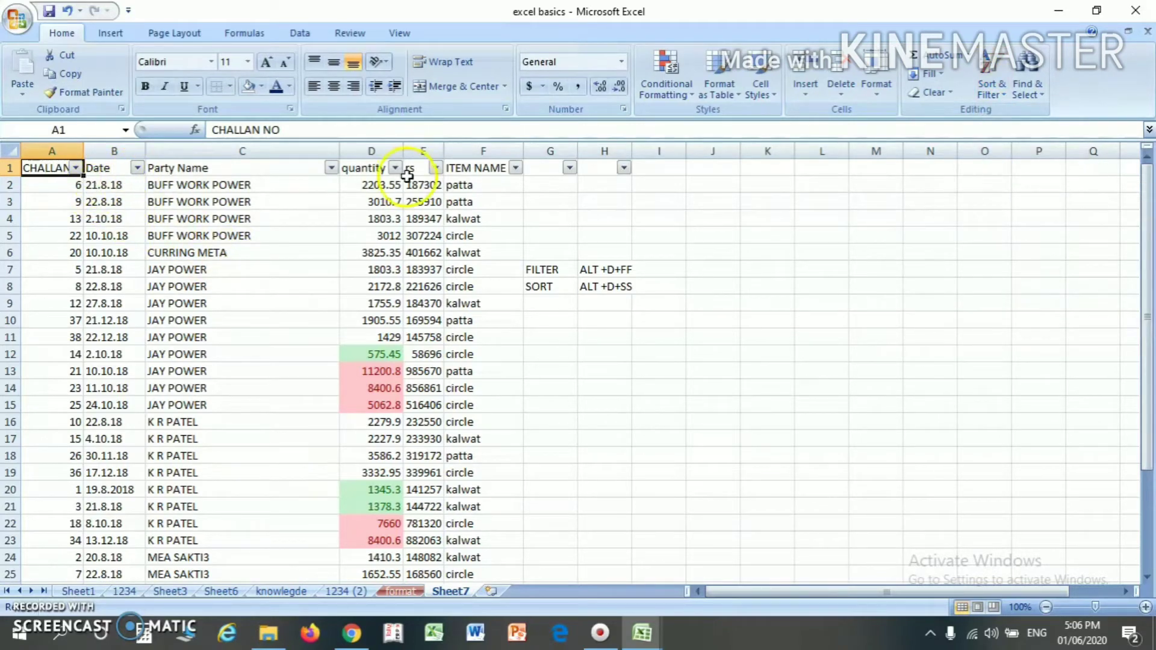
{"action": "left_click", "coordinate": [260, 168]}
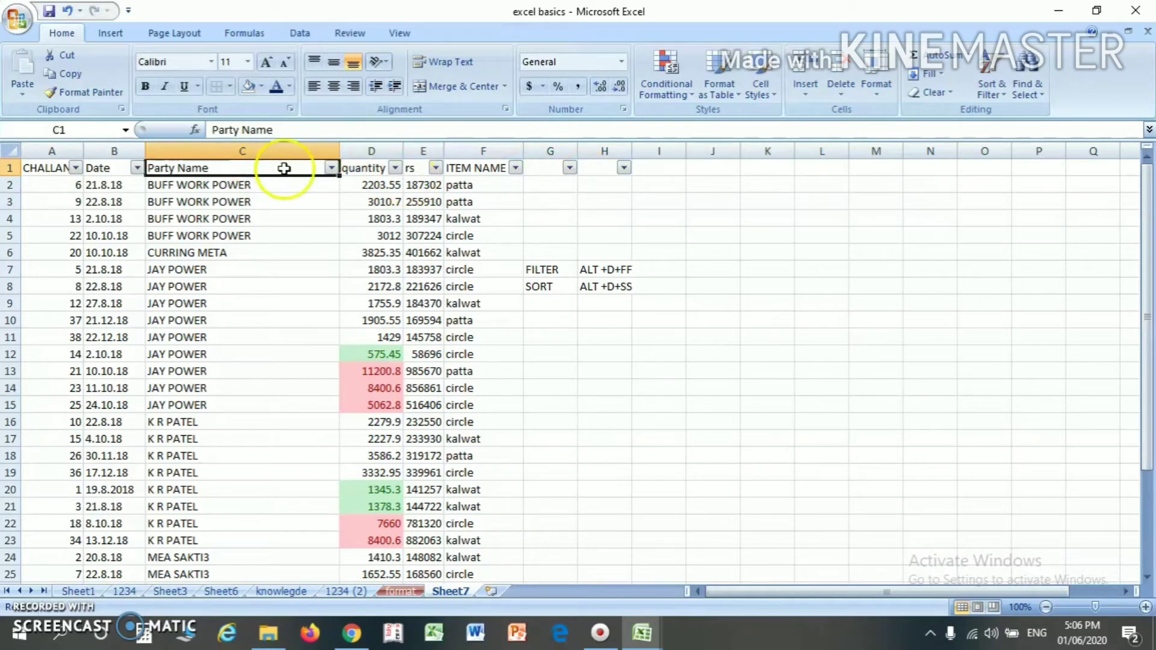
{"action": "left_click", "coordinate": [330, 168]}
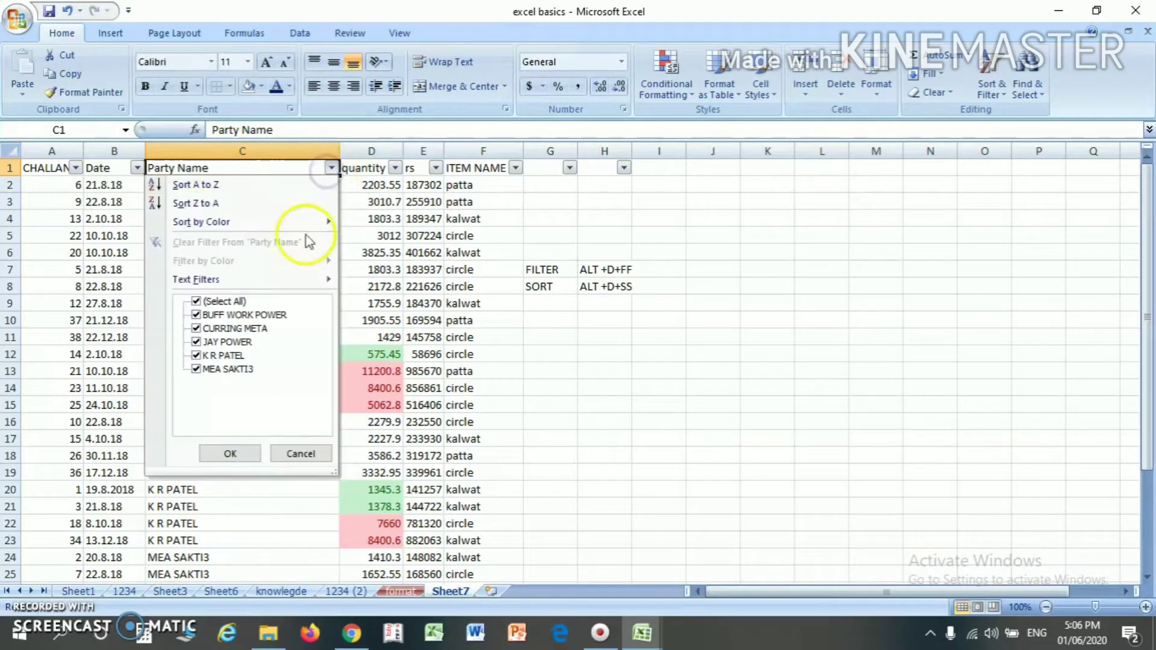
{"action": "left_click", "coordinate": [205, 304]}
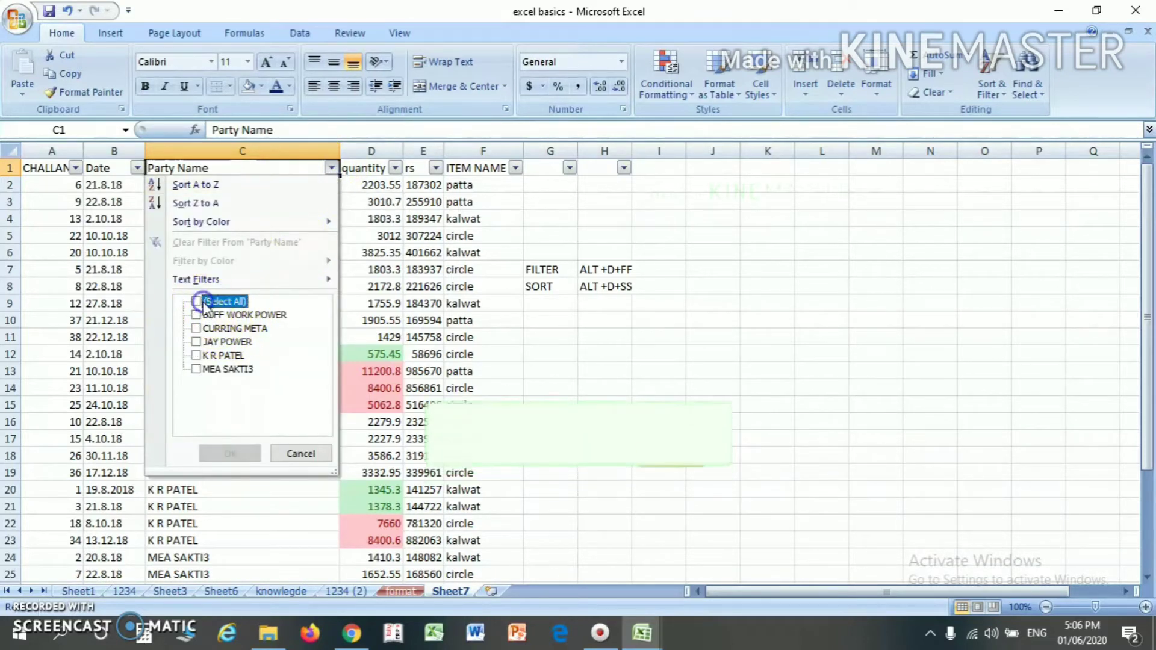
{"action": "left_click", "coordinate": [198, 369]}
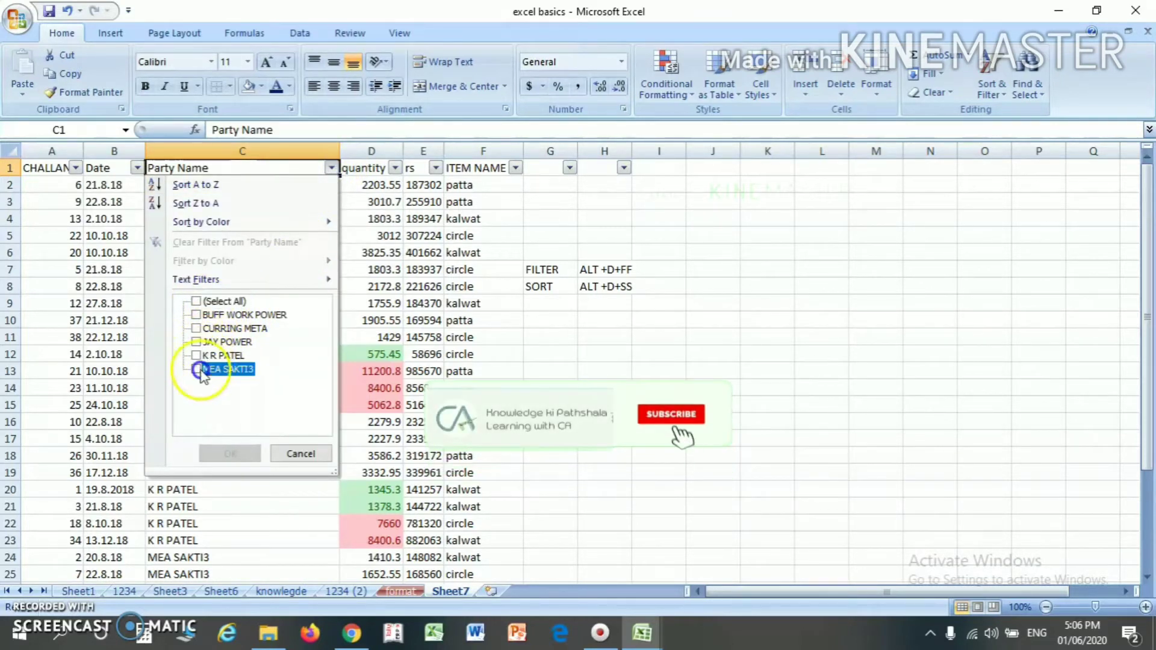
{"action": "left_click", "coordinate": [231, 453]}
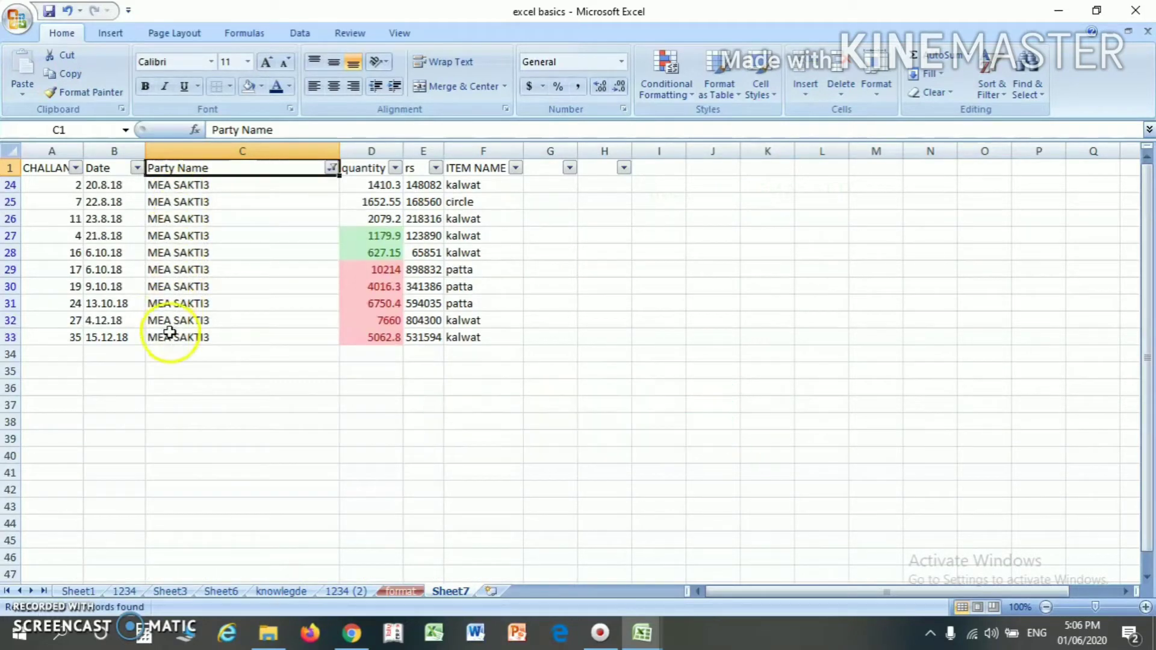
- Examine the first MEA SAKTI3 record in the filtered list, from its challan number across to its quantity
{"action": "left_click", "coordinate": [217, 187]}
{"action": "key", "text": "Left"}
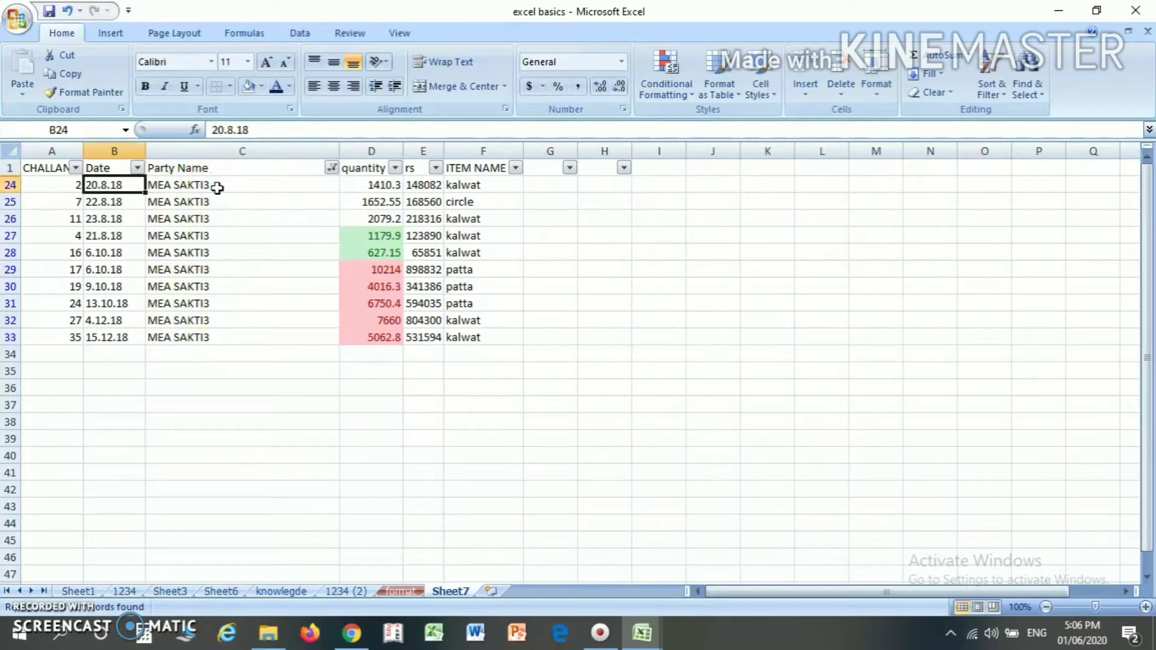
{"action": "key", "text": "Left"}
{"action": "key", "text": "shift+Right"}
{"action": "key", "text": "shift+Right"}
{"action": "key", "text": "Right"}
{"action": "key", "text": "Right"}
{"action": "key", "text": "Right"}
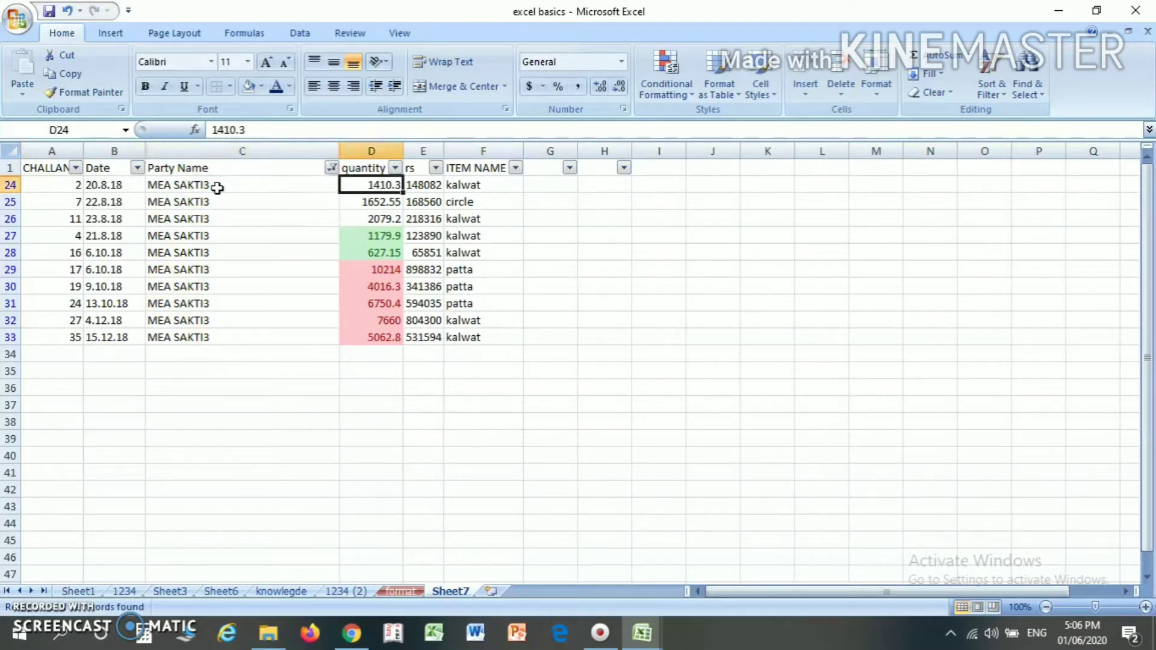
- Restore every party in the list by reselecting all values in the Party Name filter
{"action": "left_click", "coordinate": [284, 173]}
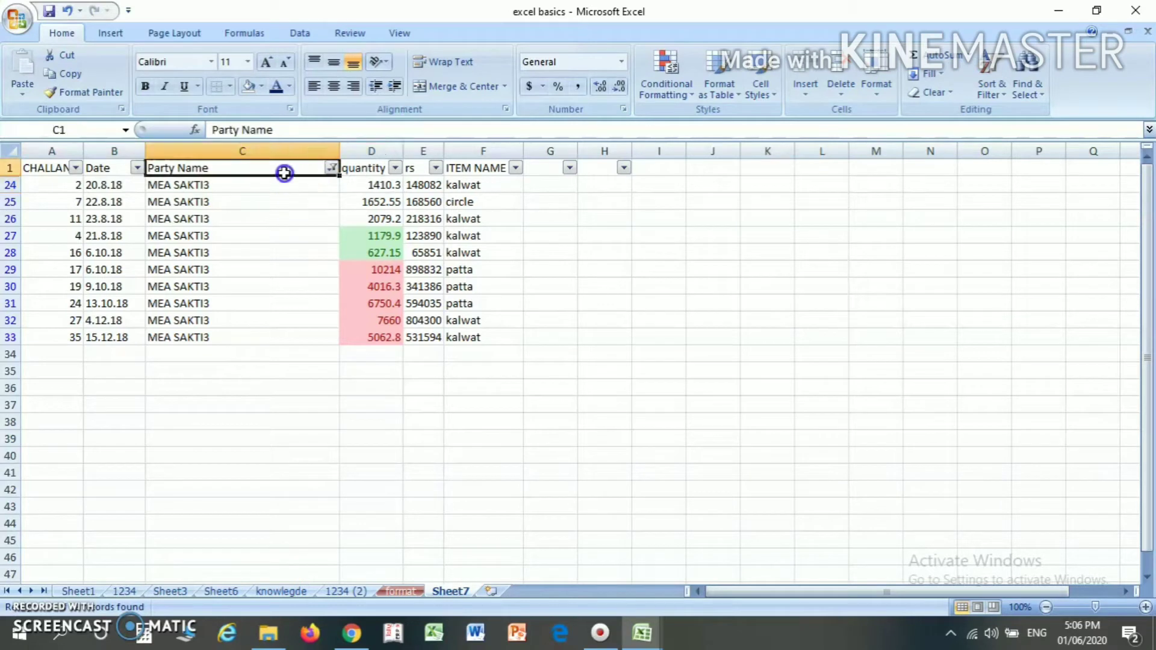
{"action": "left_click", "coordinate": [331, 168]}
{"action": "left_click", "coordinate": [196, 368]}
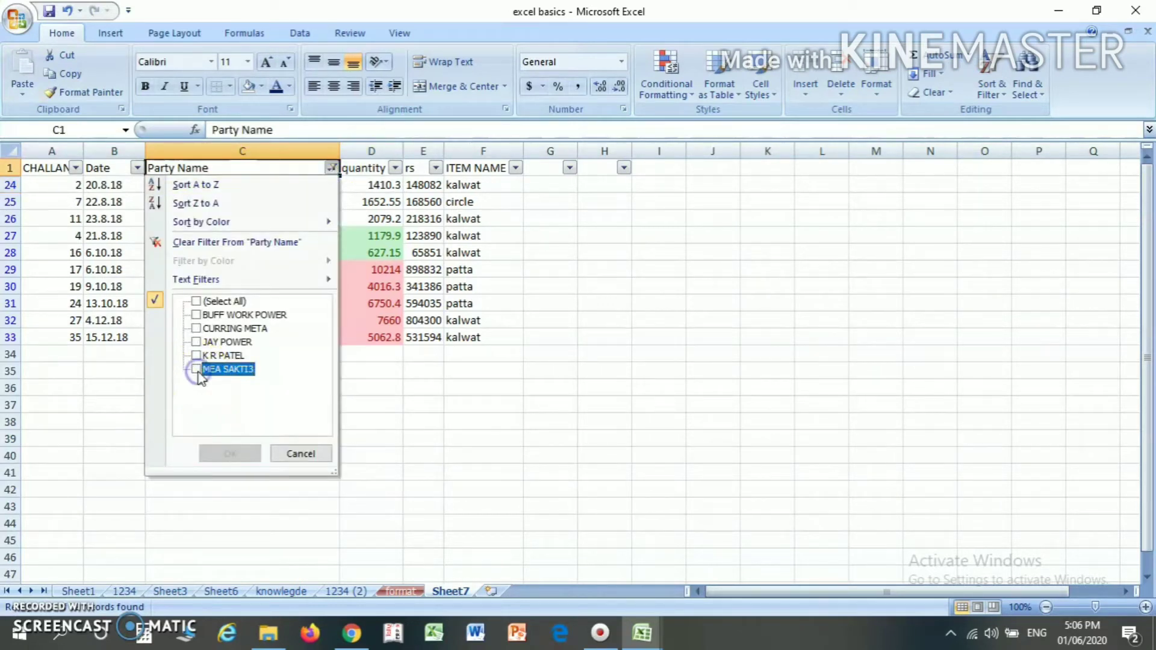
{"action": "left_click", "coordinate": [195, 301]}
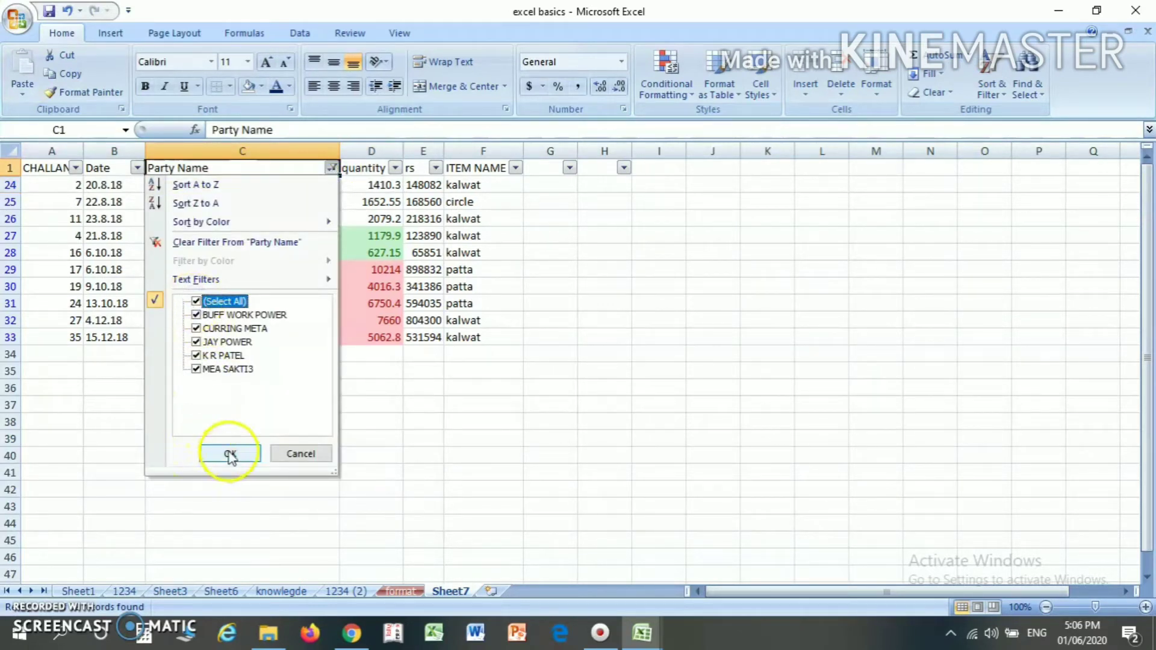
{"action": "left_click", "coordinate": [228, 454]}
- Filter the Party Name column to show only JAY POWER
{"action": "left_click", "coordinate": [331, 168]}
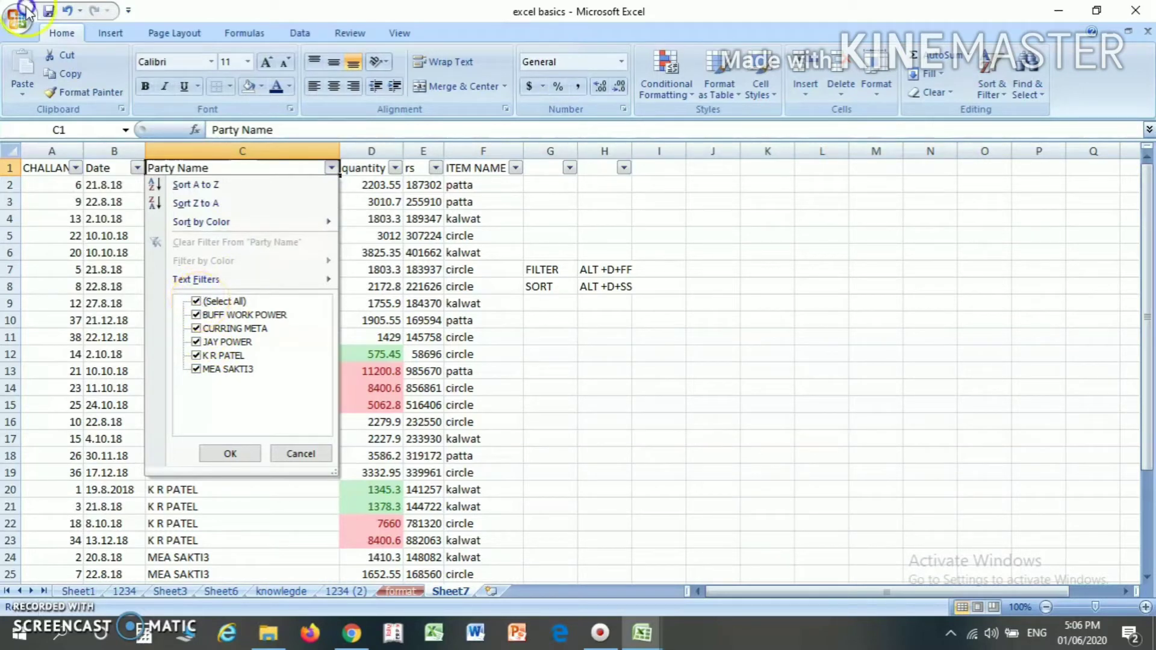
{"action": "left_click", "coordinate": [196, 301]}
{"action": "left_click", "coordinate": [195, 342]}
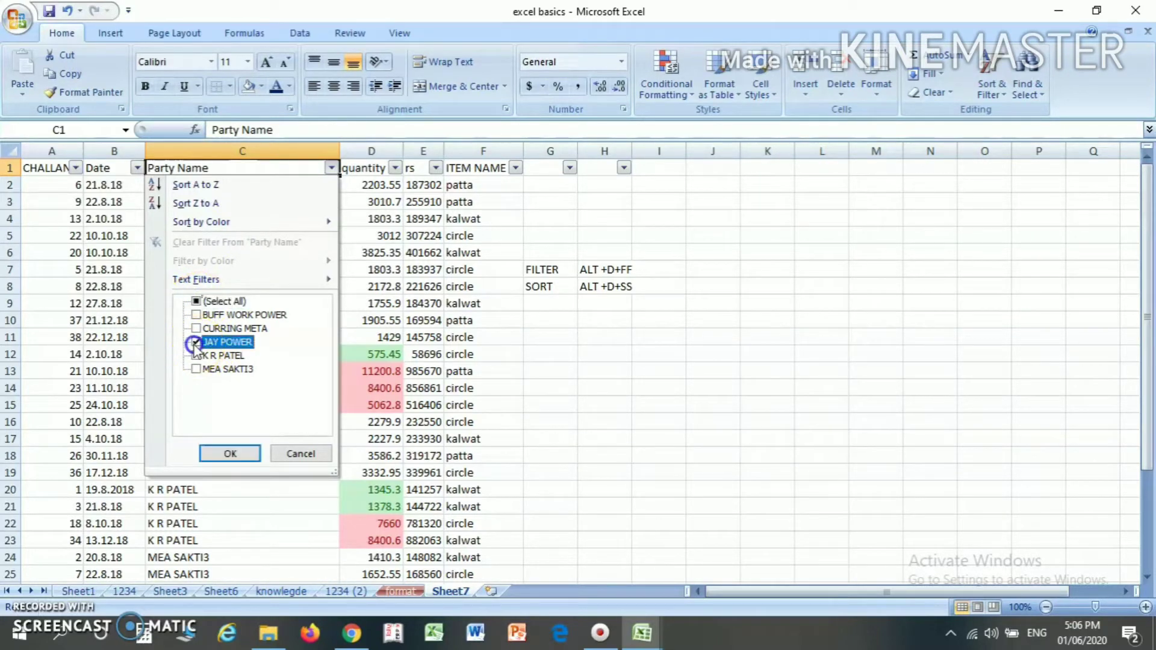
{"action": "left_click", "coordinate": [229, 455]}
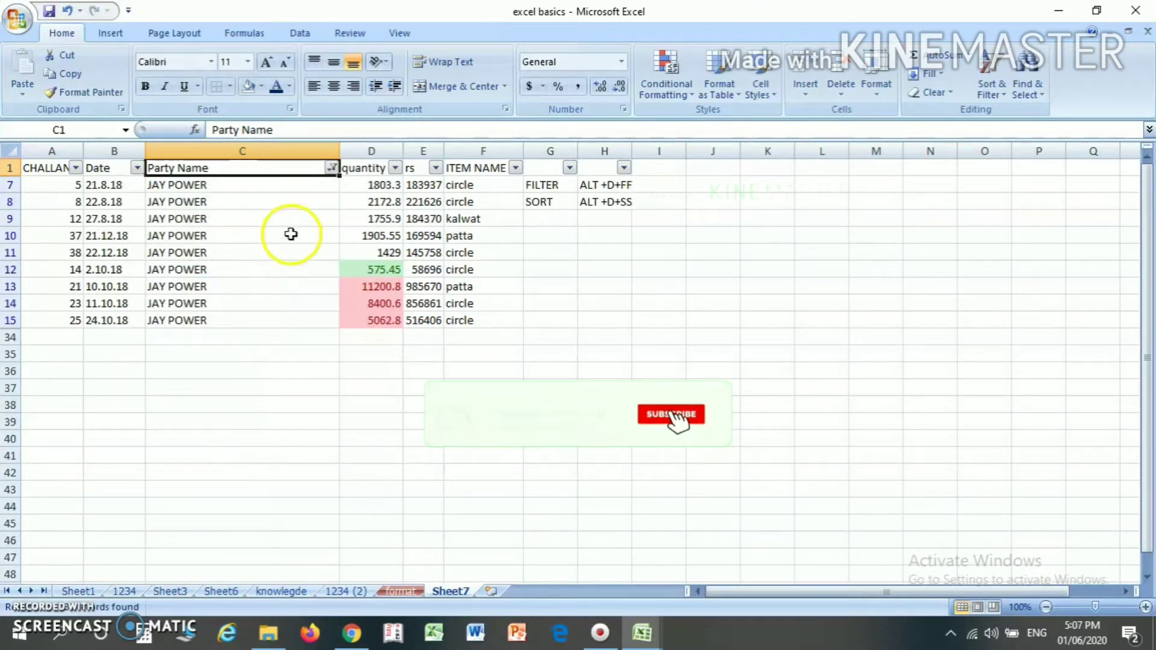
- Remove the JAY POWER filter by selecting all party names again
{"action": "left_click", "coordinate": [333, 169]}
{"action": "left_click", "coordinate": [217, 300]}
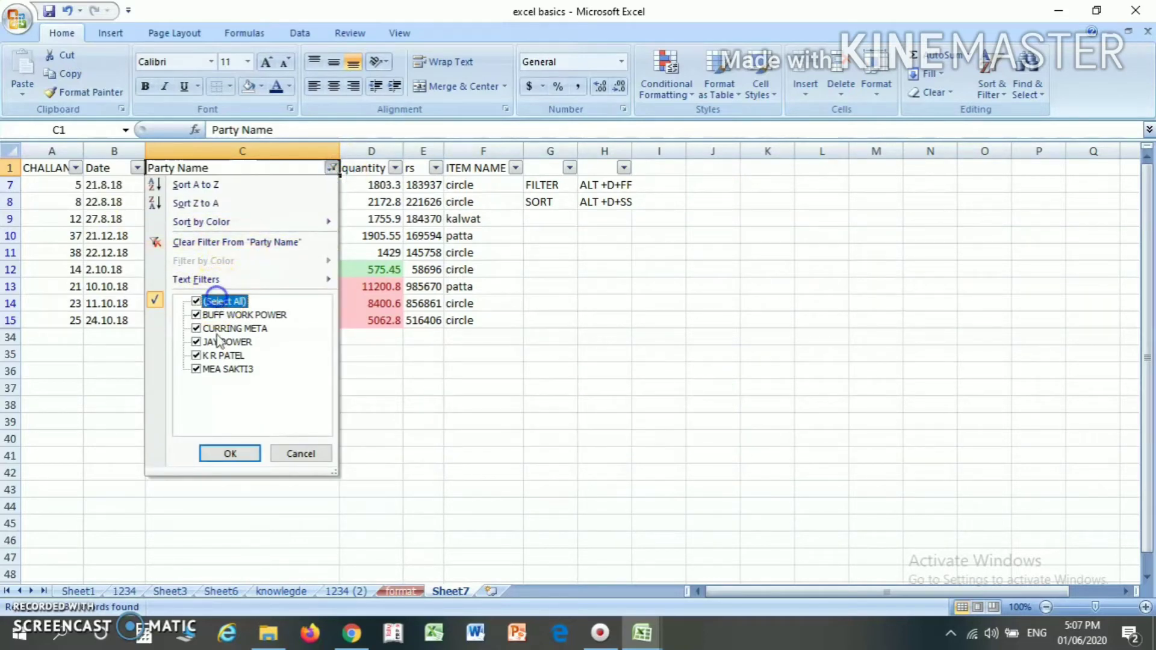
{"action": "left_click", "coordinate": [230, 454]}
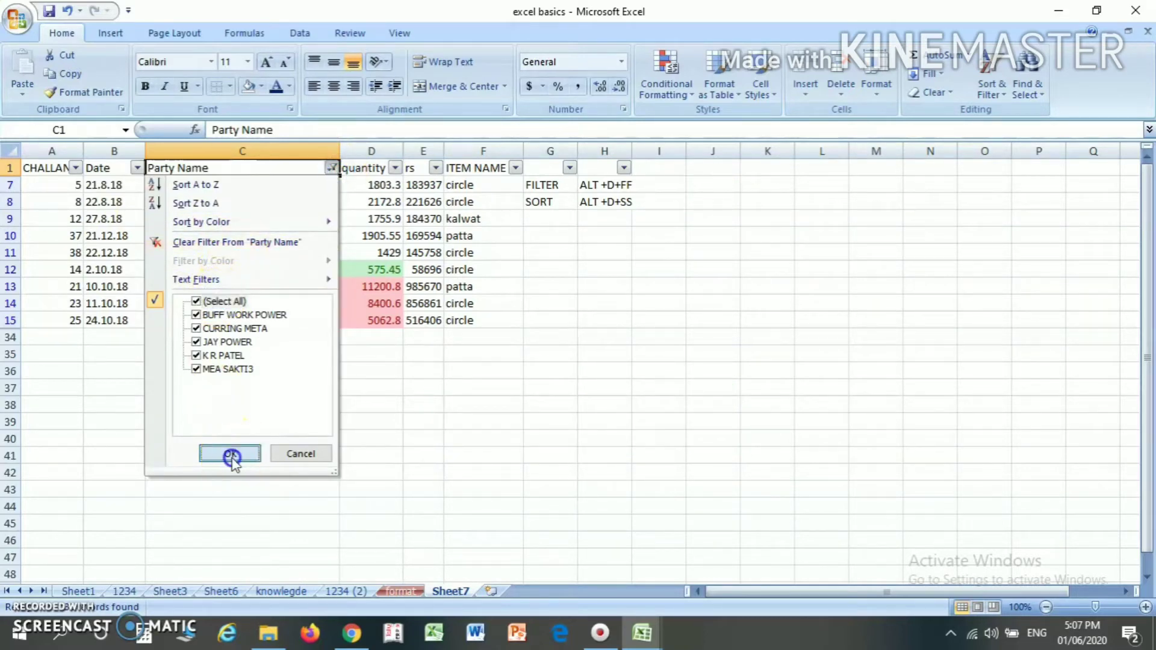
- Apply a text filter to the Party Name column for entries that contain POWER
{"action": "left_click", "coordinate": [332, 168]}
{"action": "mouse_move", "coordinate": [277, 281]}
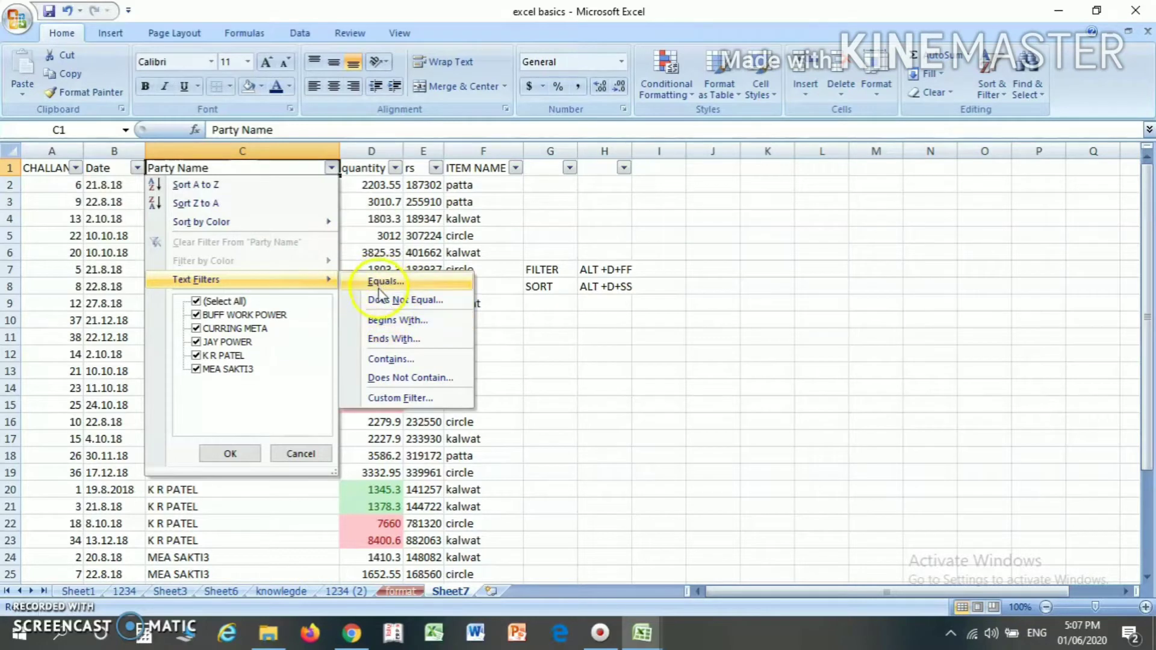
{"action": "left_click", "coordinate": [391, 359]}
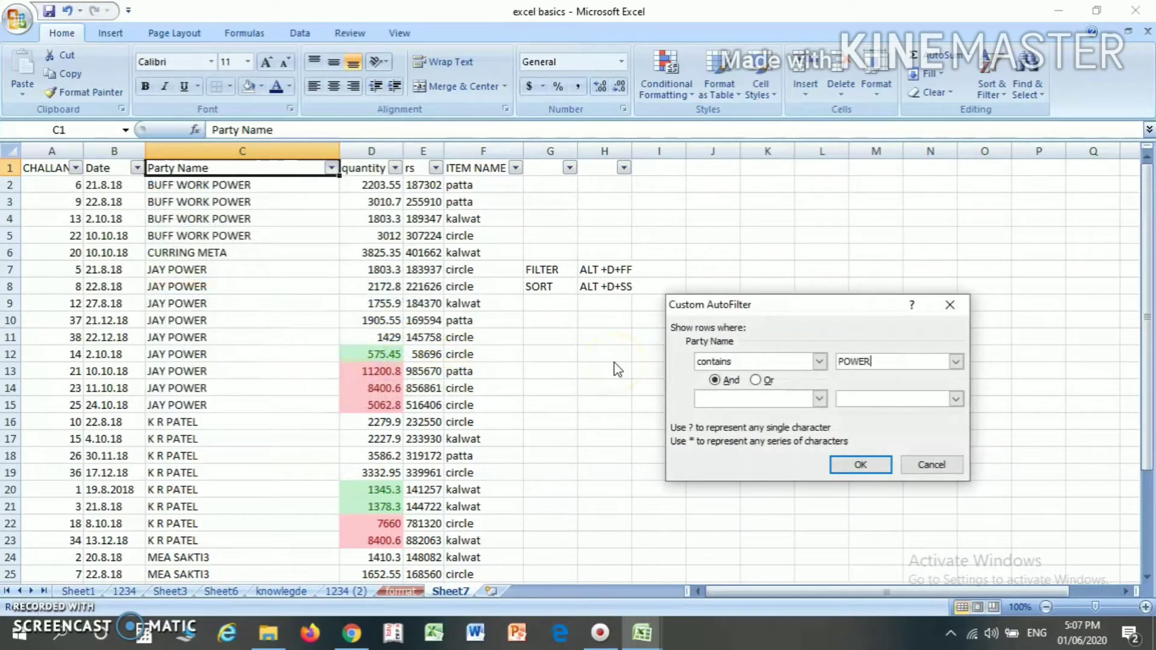
{"action": "left_click", "coordinate": [867, 467]}
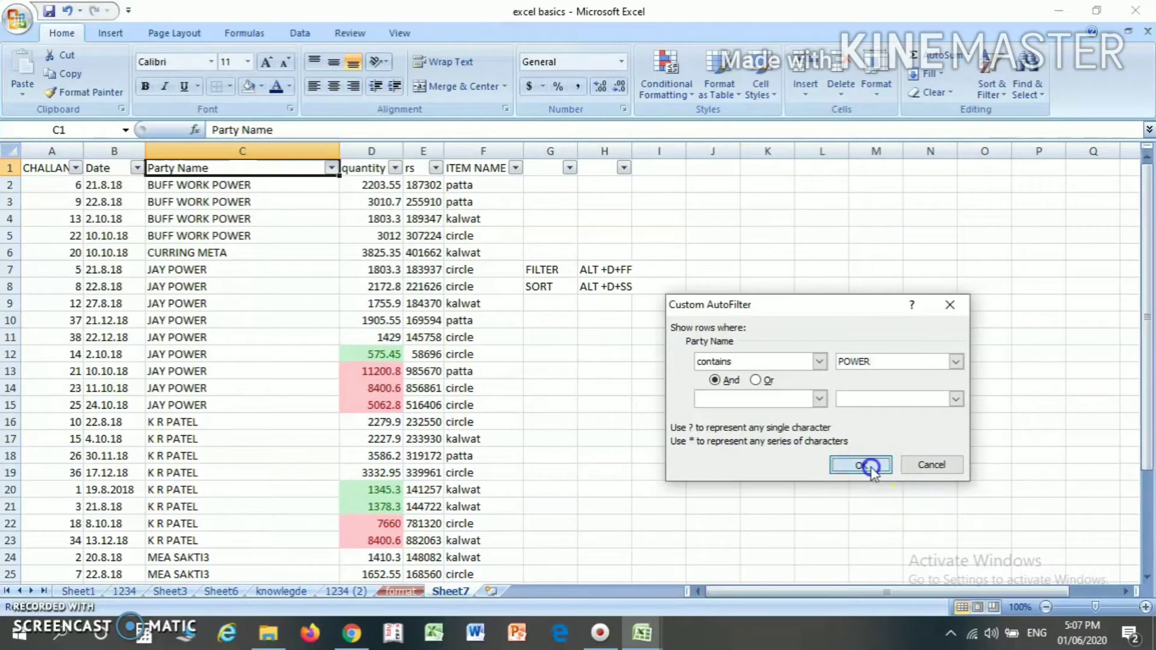
- Examine the filtered Party Name entries, comparing the BUFF WORK POWER and JAY POWER rows
{"action": "left_click", "coordinate": [191, 218]}
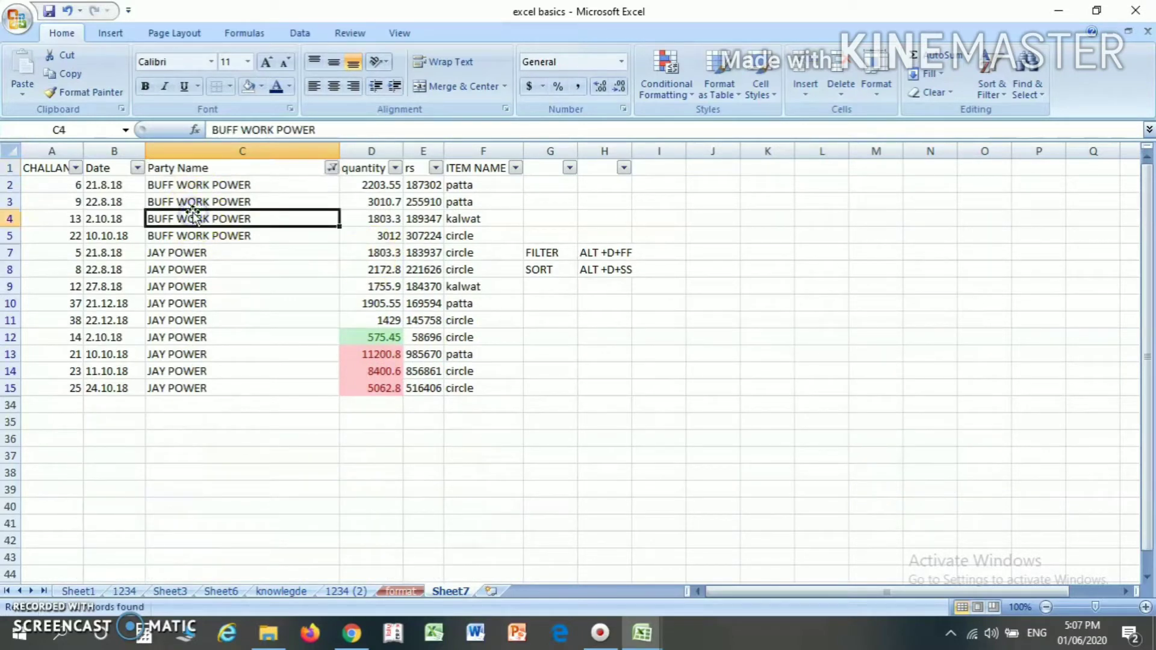
{"action": "key", "text": "Up"}
{"action": "key", "text": "Up"}
{"action": "key", "text": "Down"}
{"action": "key", "text": "Down"}
{"action": "key", "text": "Down"}
{"action": "key", "text": "Up"}
{"action": "key", "text": "Up"}
{"action": "key", "text": "Up"}
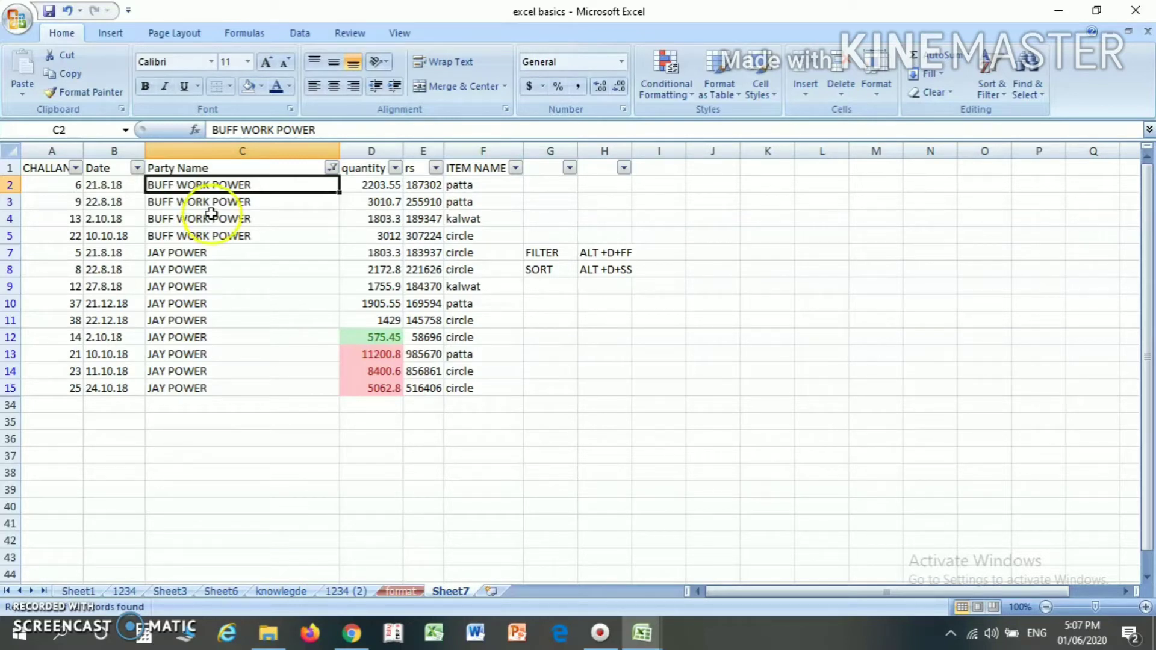
{"action": "key", "text": "Down"}
{"action": "key", "text": "Down"}
{"action": "left_click", "coordinate": [205, 286]}
{"action": "left_click", "coordinate": [203, 266]}
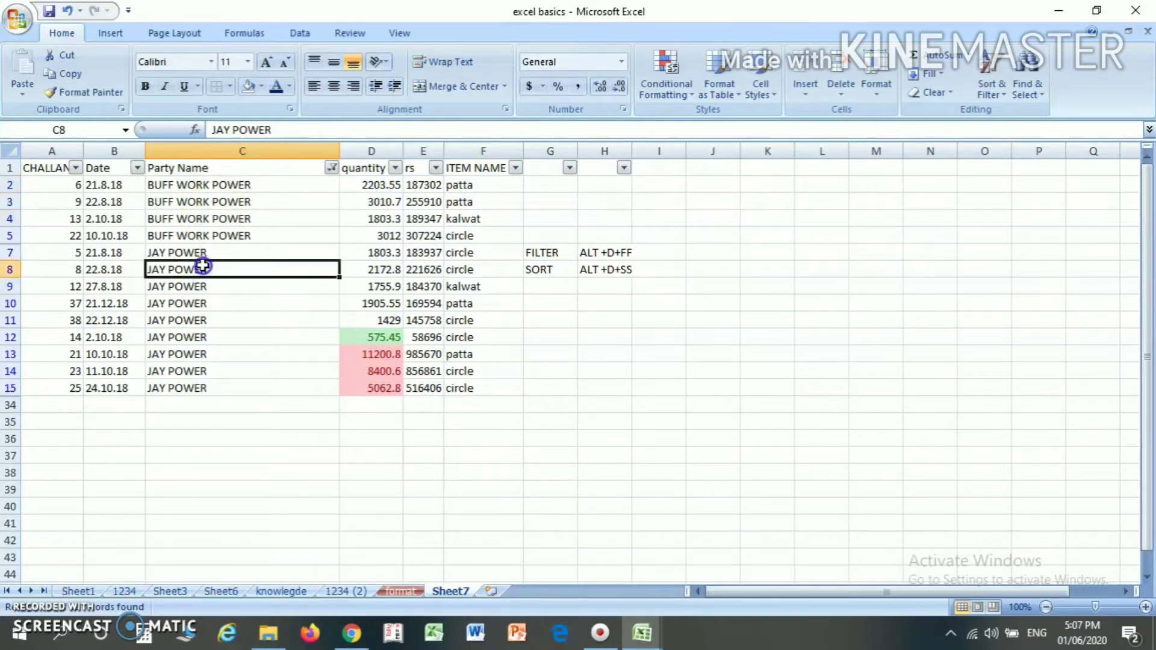
{"action": "left_click", "coordinate": [201, 235]}
{"action": "left_click", "coordinate": [201, 286]}
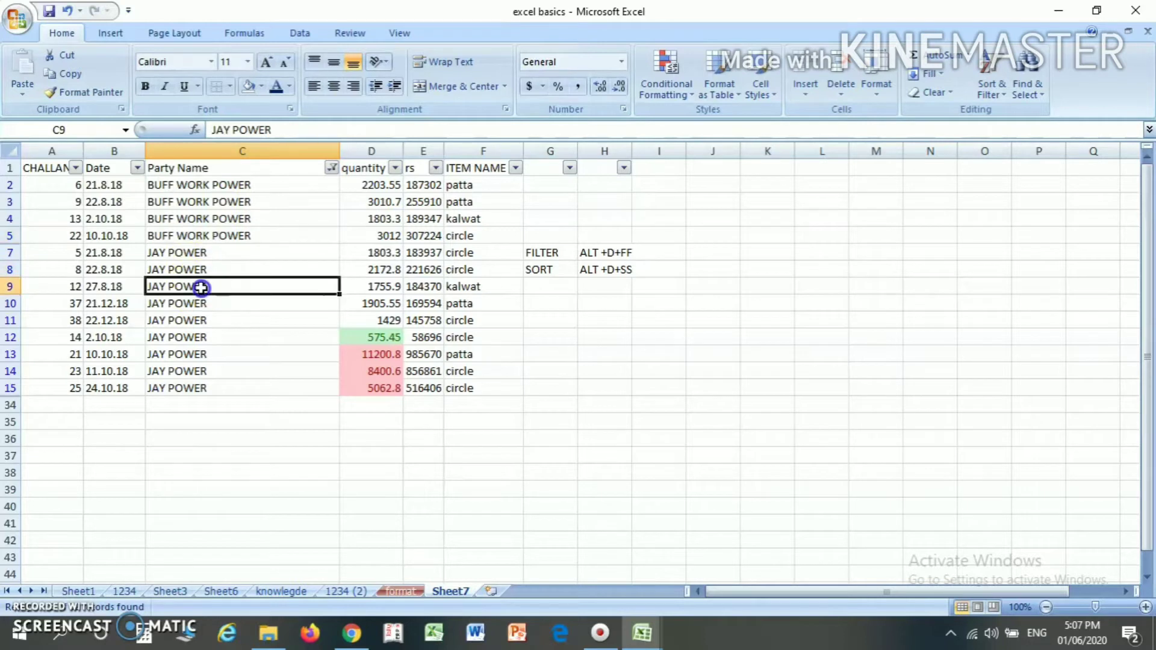
{"action": "left_click", "coordinate": [193, 224]}
{"action": "left_click", "coordinate": [200, 319]}
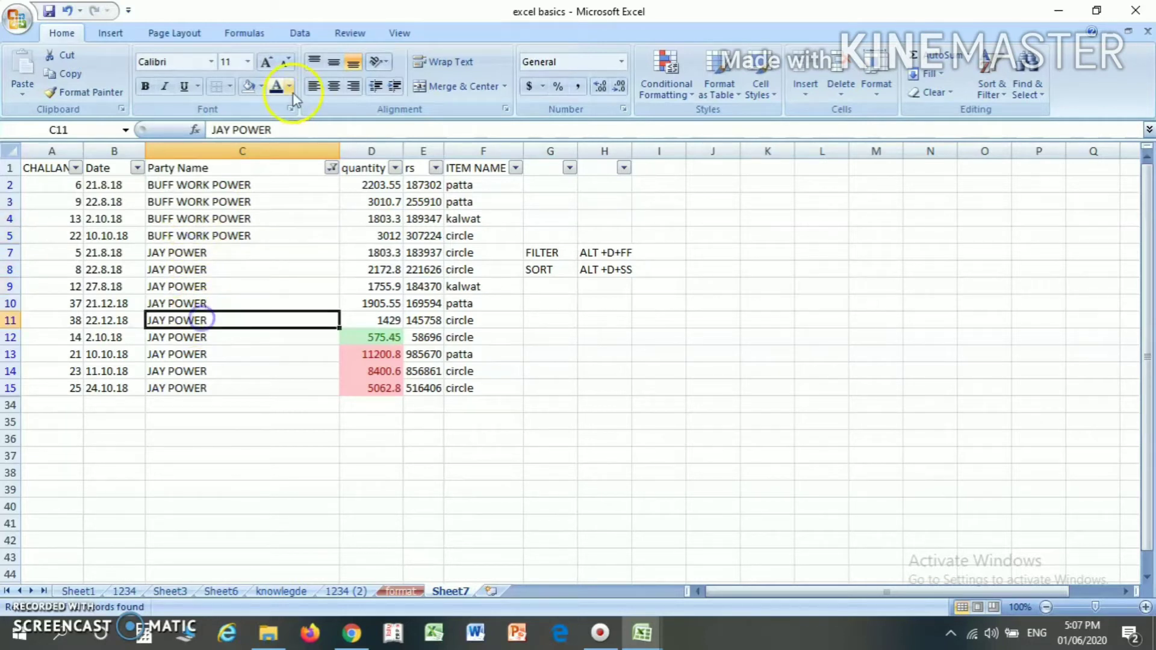
- Clear the "contains POWER" text filter by selecting all values in the Party Name column
{"action": "left_click", "coordinate": [292, 167]}
{"action": "left_click", "coordinate": [332, 168]}
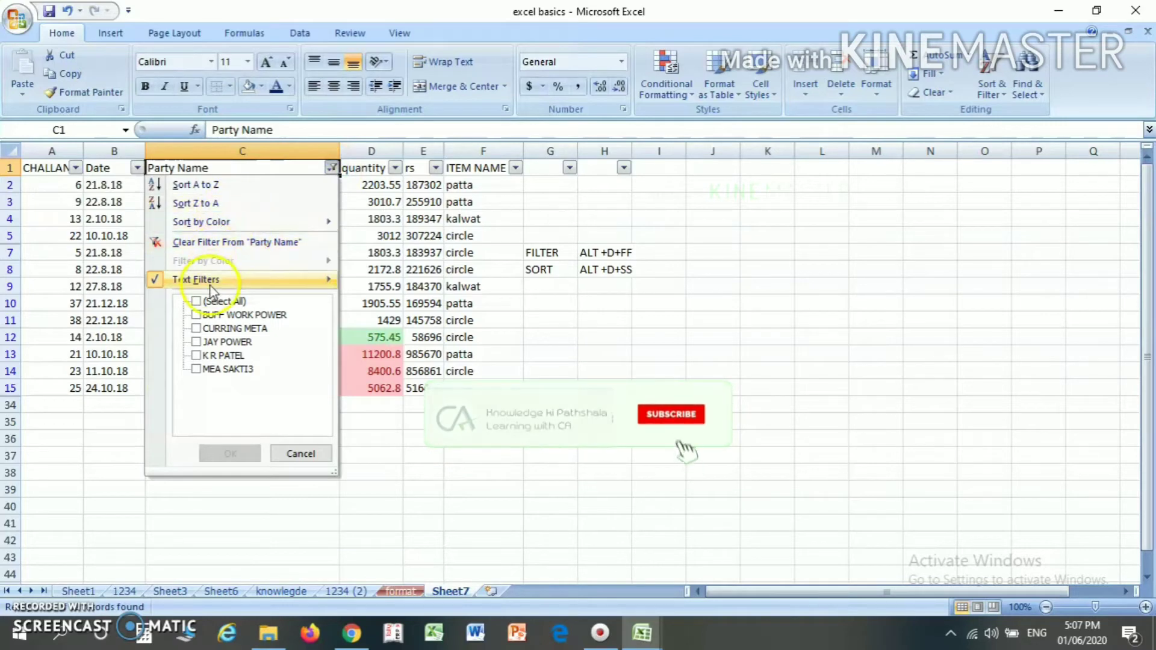
{"action": "left_click", "coordinate": [198, 301]}
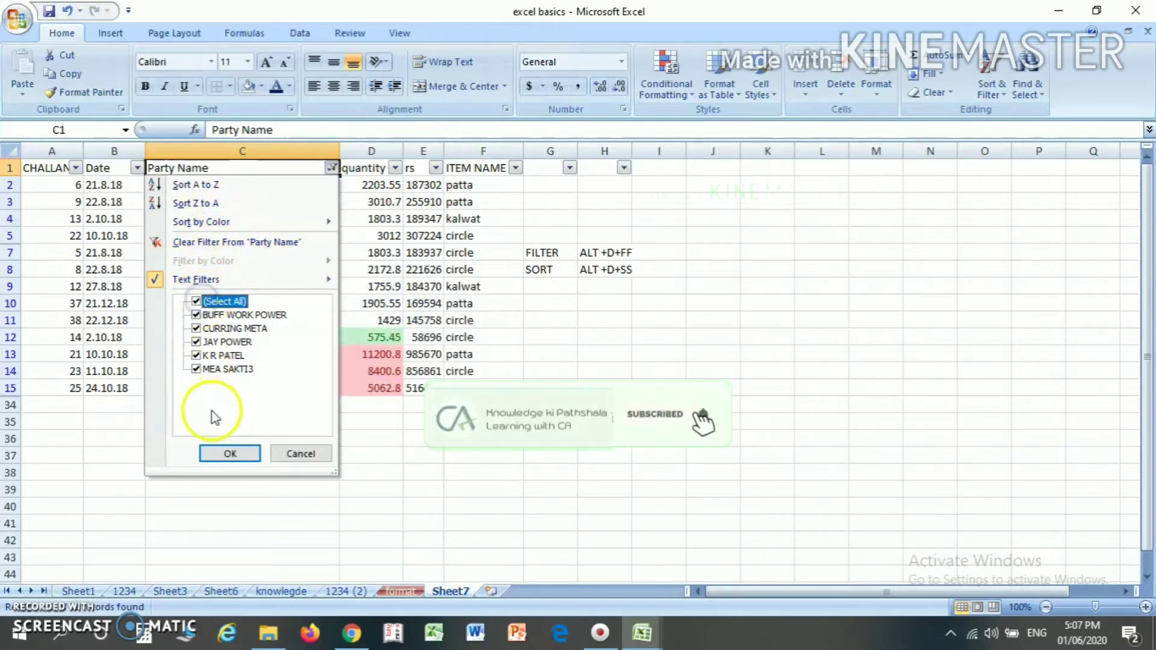
{"action": "left_click", "coordinate": [230, 453]}
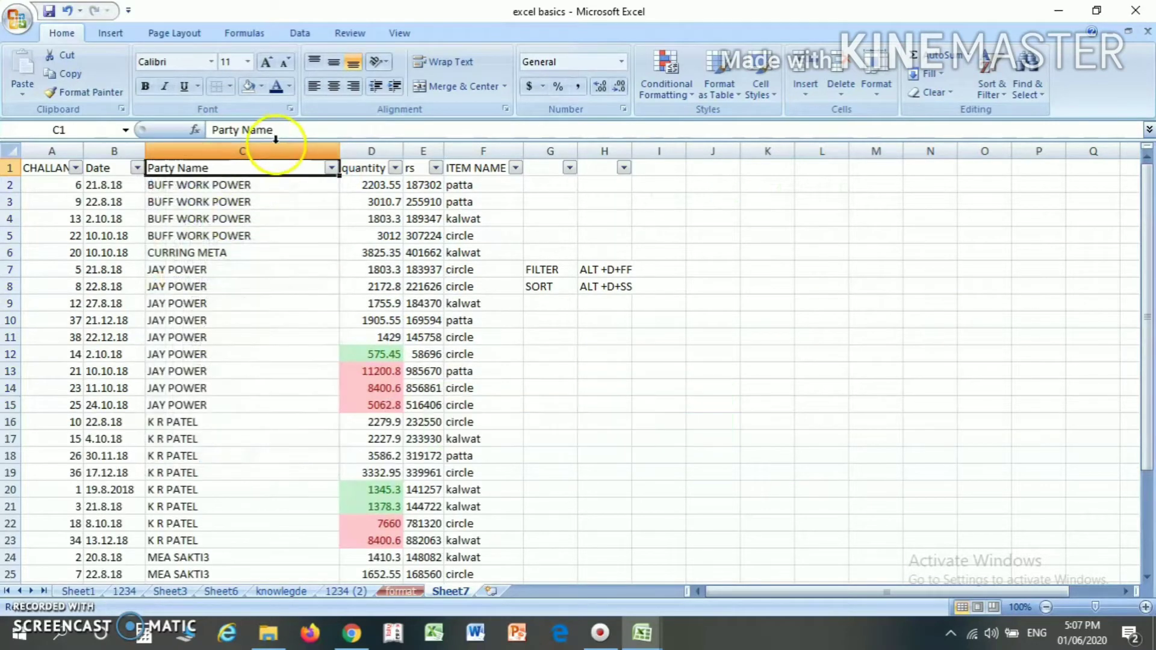
{"action": "left_click", "coordinate": [332, 168]}
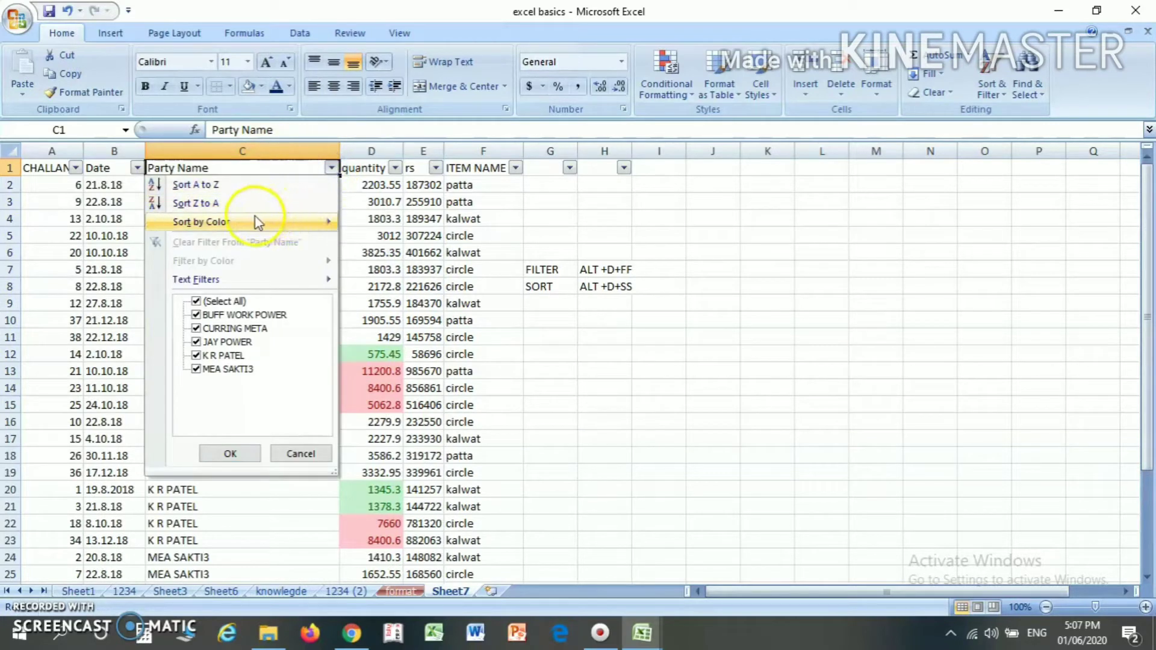
{"action": "left_click", "coordinate": [388, 204]}
{"action": "left_click", "coordinate": [388, 204]}
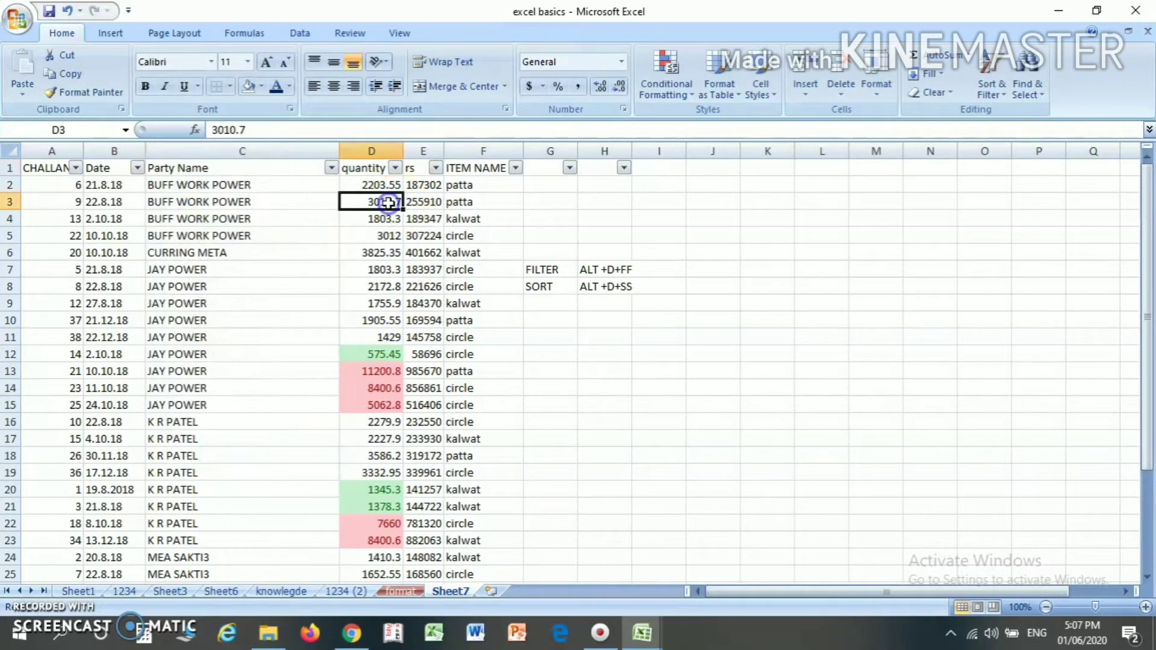
- Filter the quantity column to show only the value 575.45
{"action": "left_click", "coordinate": [384, 170]}
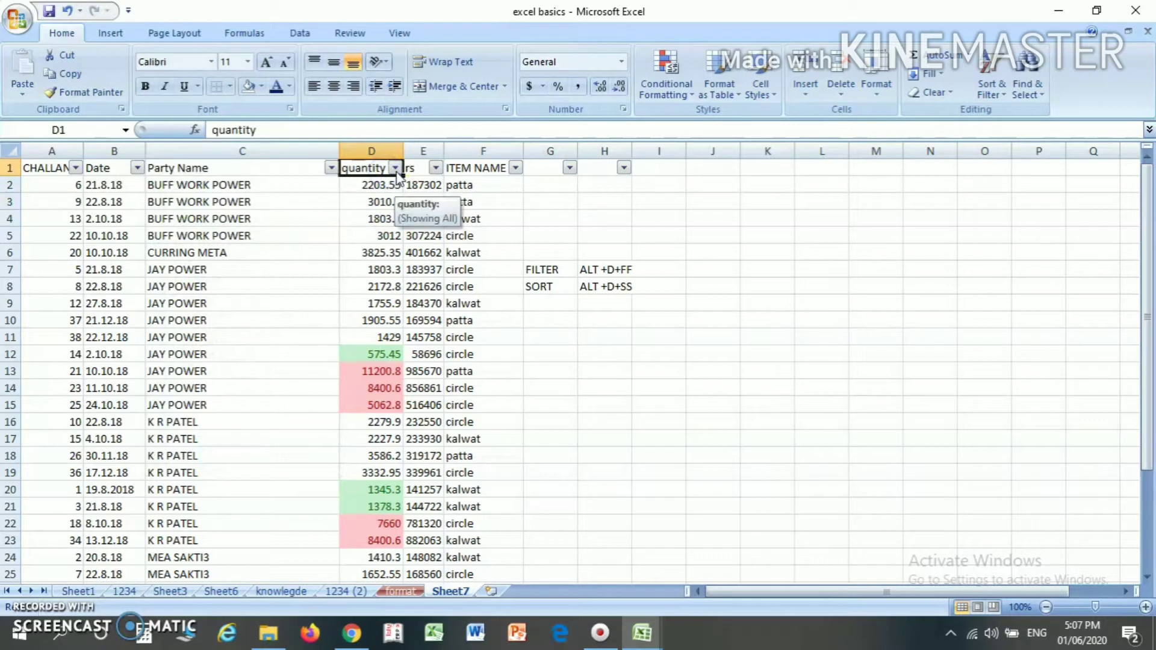
{"action": "left_click", "coordinate": [395, 169]}
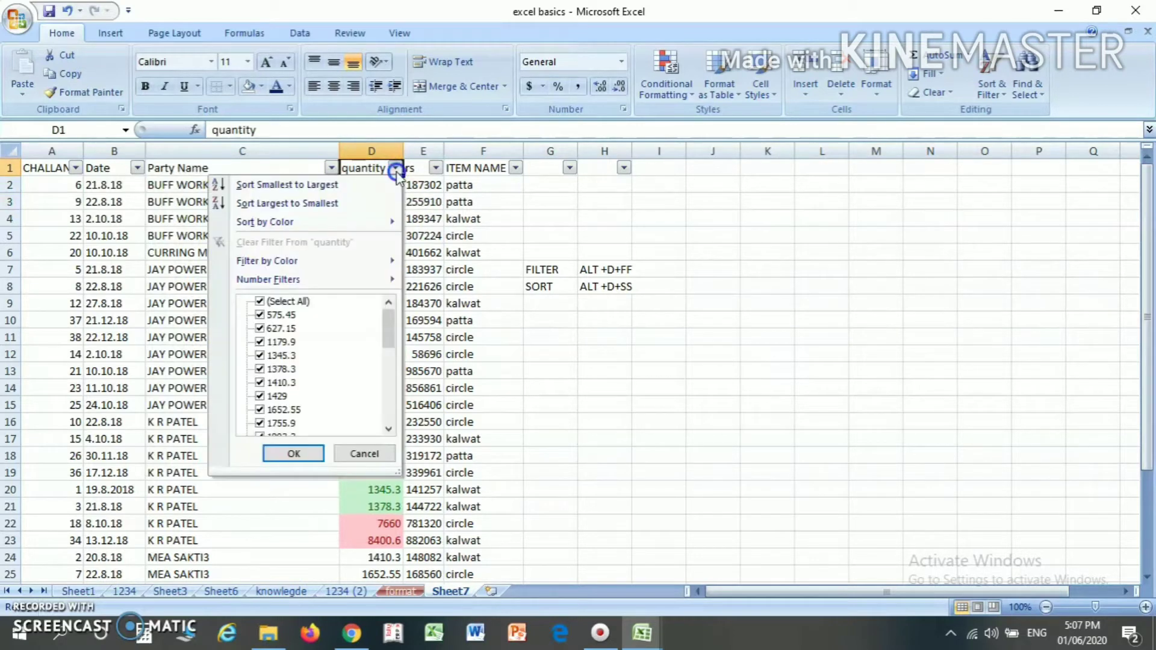
{"action": "left_click", "coordinate": [294, 301]}
{"action": "left_click", "coordinate": [279, 315]}
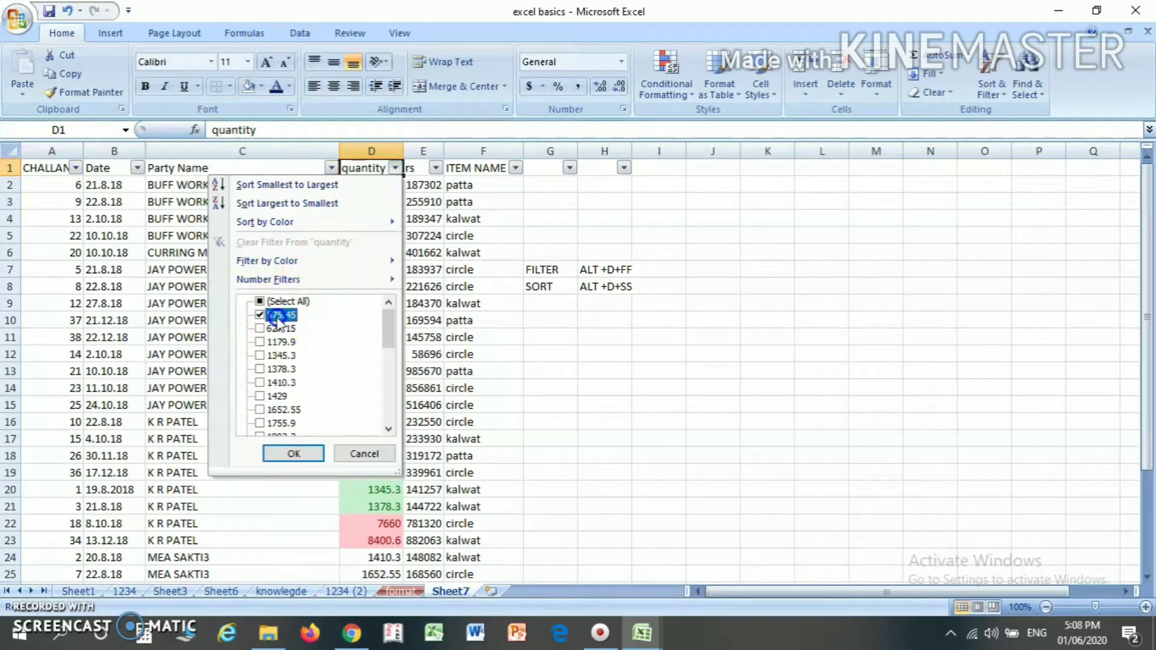
{"action": "left_click", "coordinate": [292, 453]}
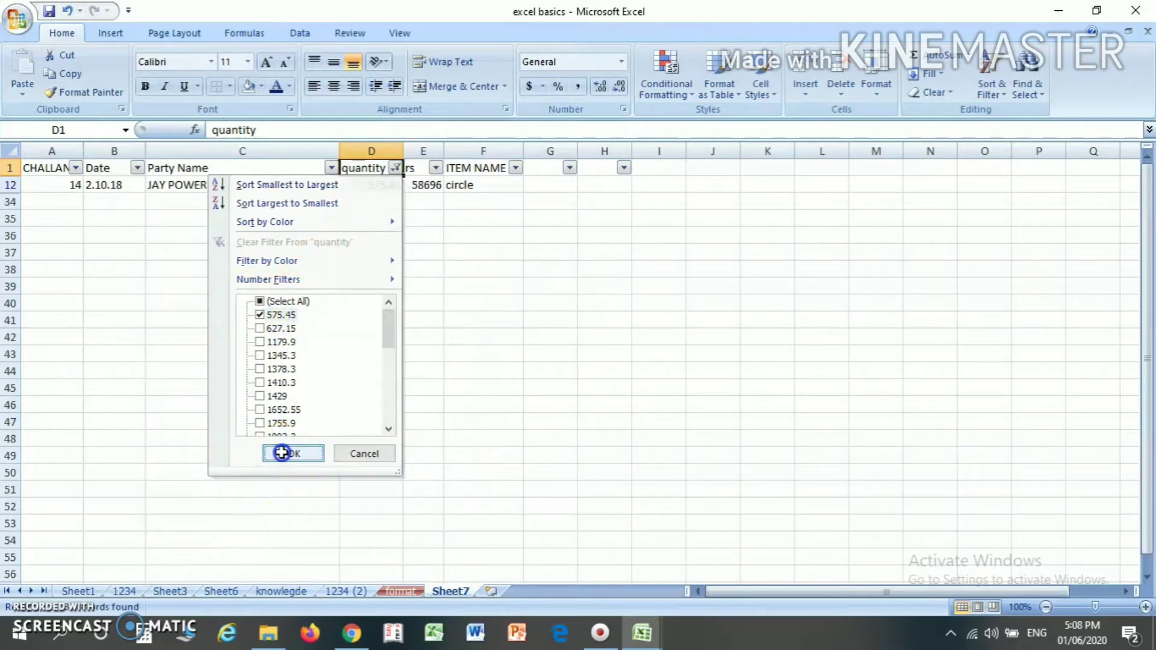
- Apply a Between number filter to the quantity column with 576 as the lower limit and review the matching rows
{"action": "left_click", "coordinate": [395, 168]}
{"action": "left_click", "coordinate": [274, 302]}
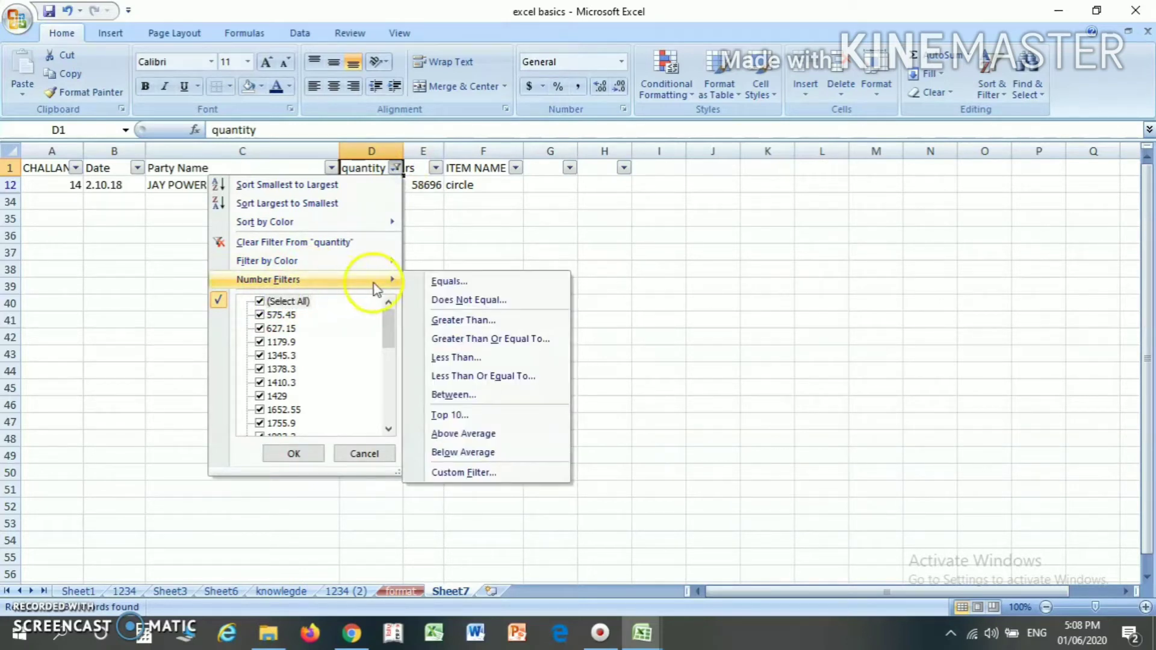
{"action": "left_click", "coordinate": [453, 395]}
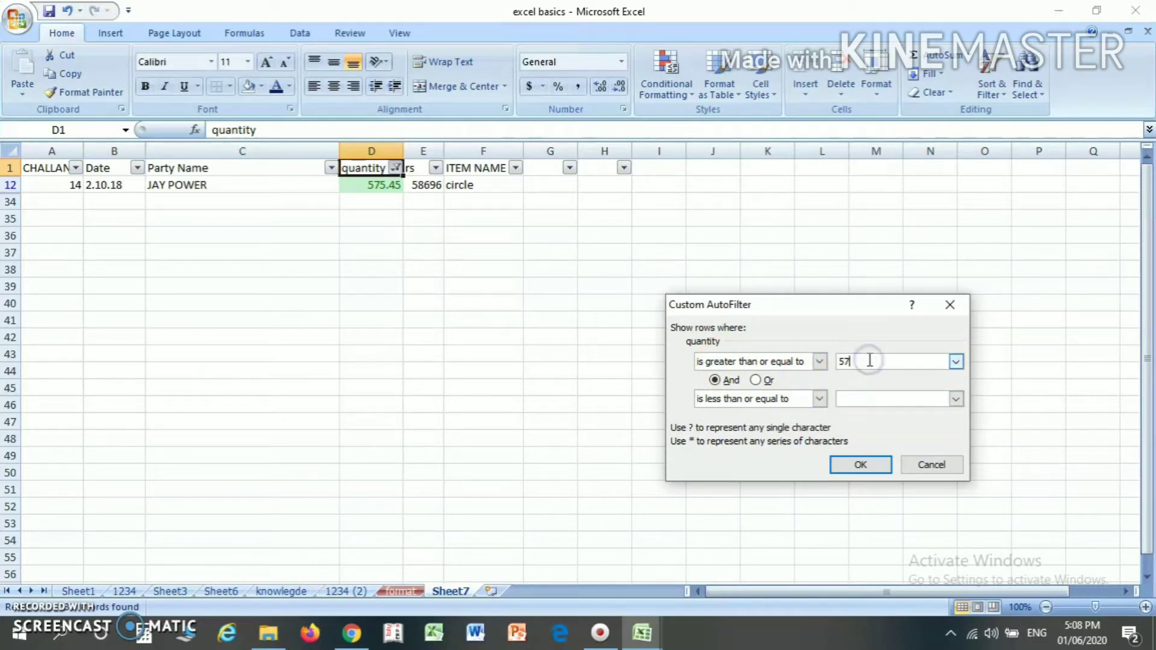
{"action": "left_click", "coordinate": [856, 398]}
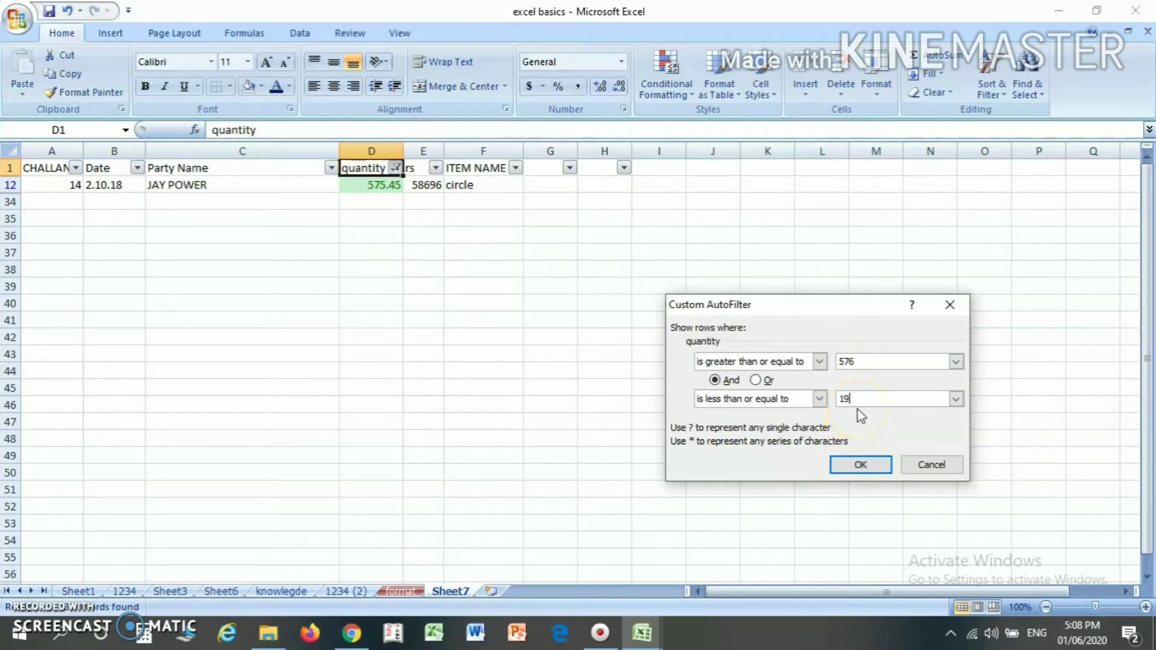
{"action": "left_click", "coordinate": [861, 464]}
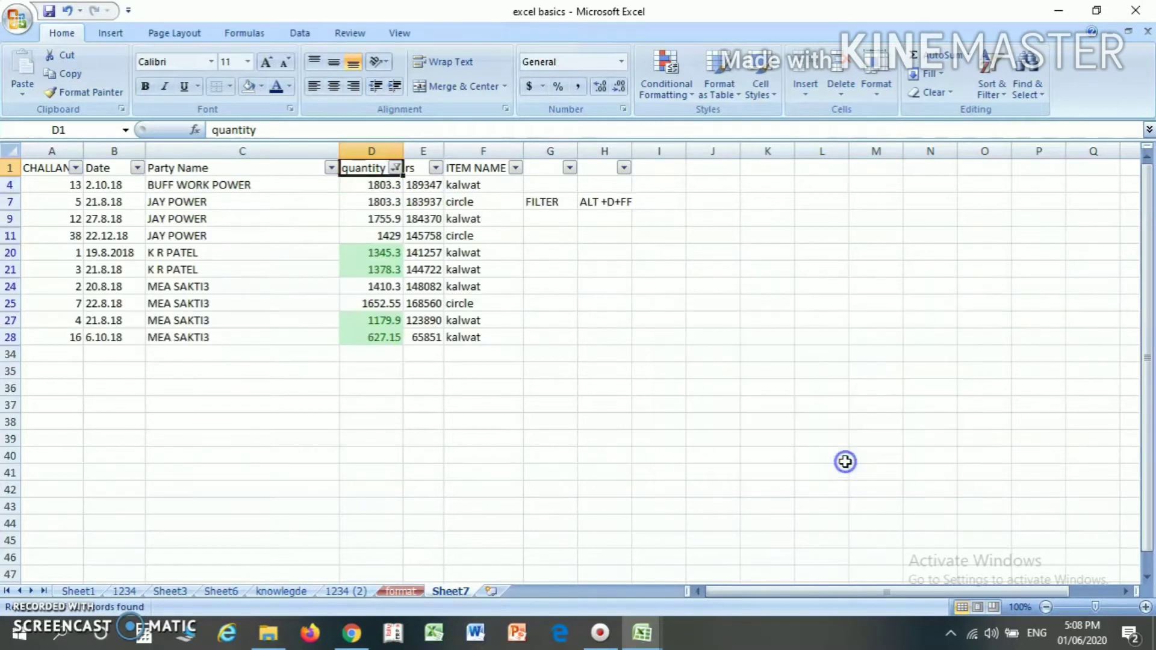
{"action": "left_click", "coordinate": [335, 202]}
{"action": "left_click", "coordinate": [372, 197]}
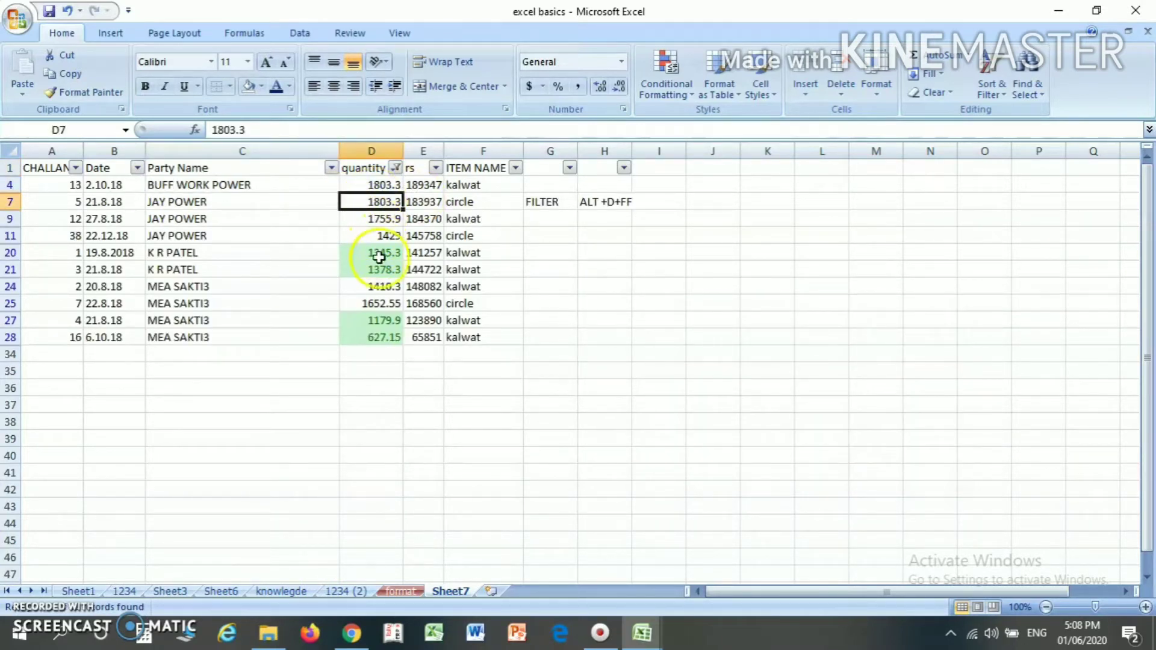
{"action": "left_click", "coordinate": [375, 292]}
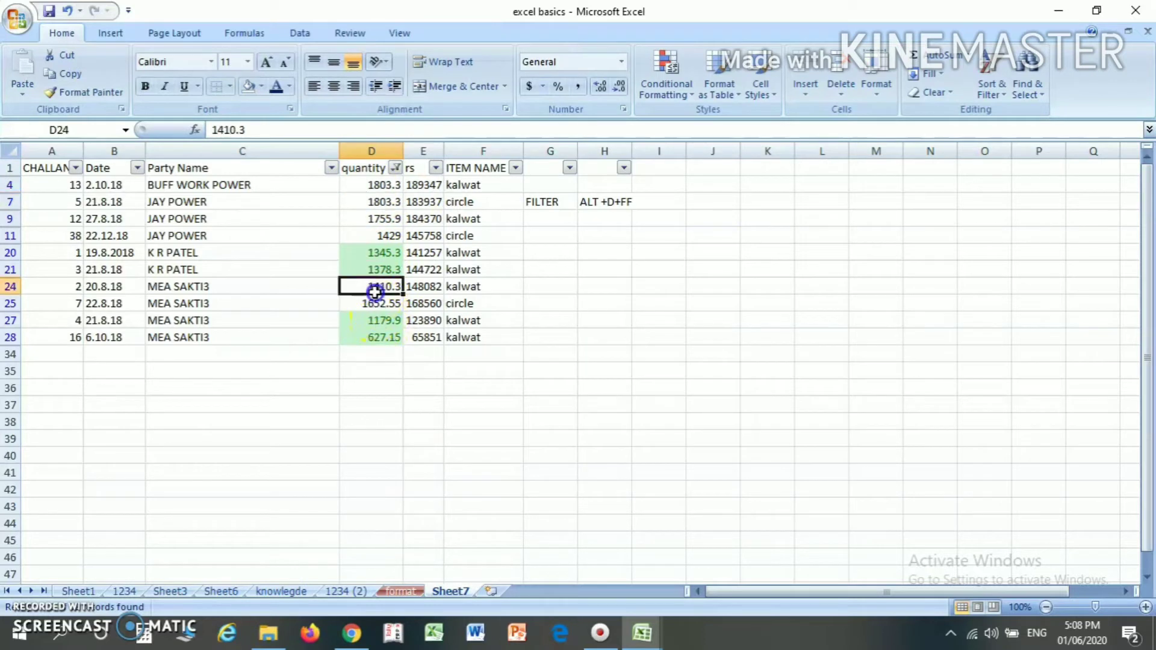
- Replace the quantity filter with a Greater Than number filter of 1420
{"action": "left_click", "coordinate": [373, 165]}
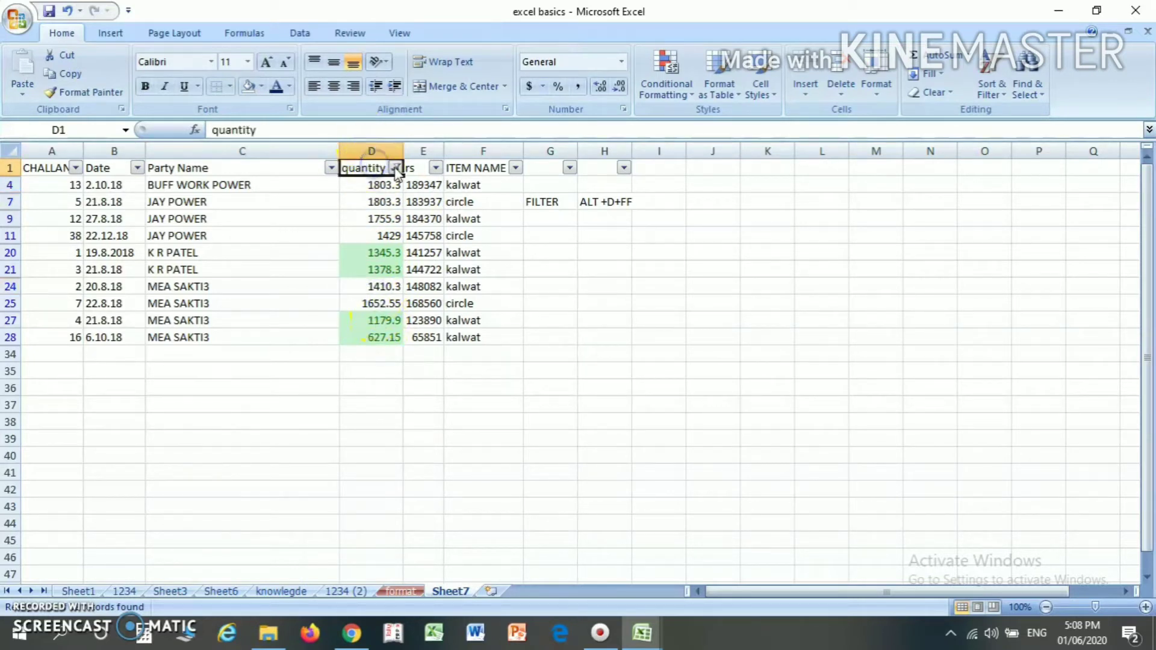
{"action": "left_click", "coordinate": [396, 168]}
{"action": "mouse_move", "coordinate": [401, 283]}
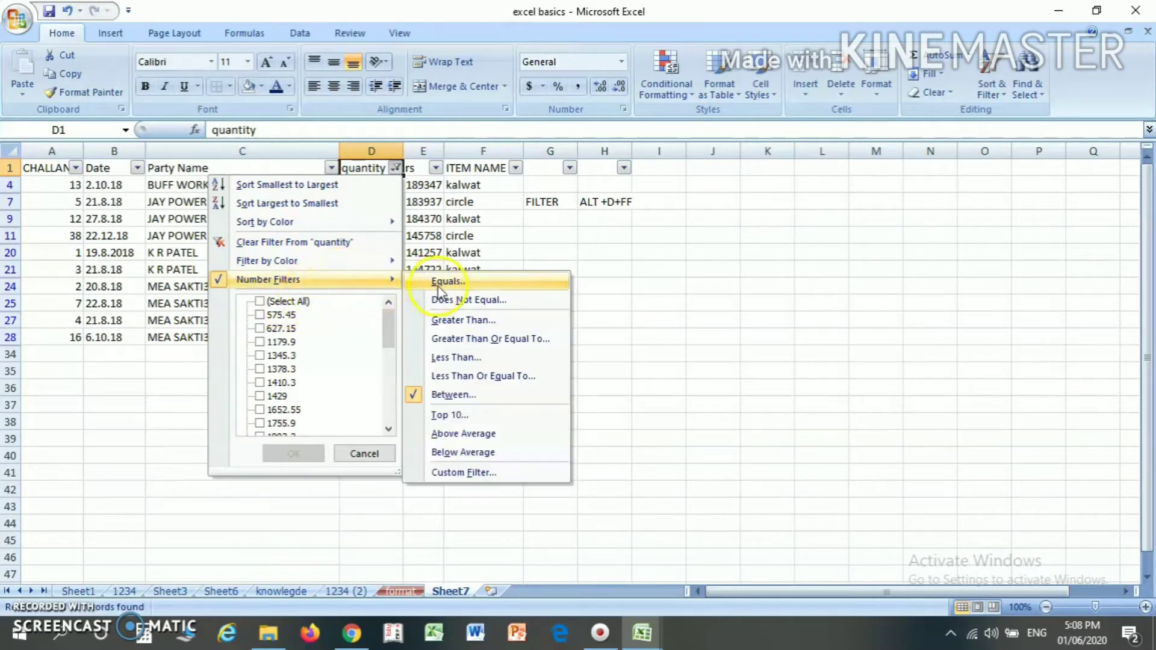
{"action": "left_click", "coordinate": [288, 303]}
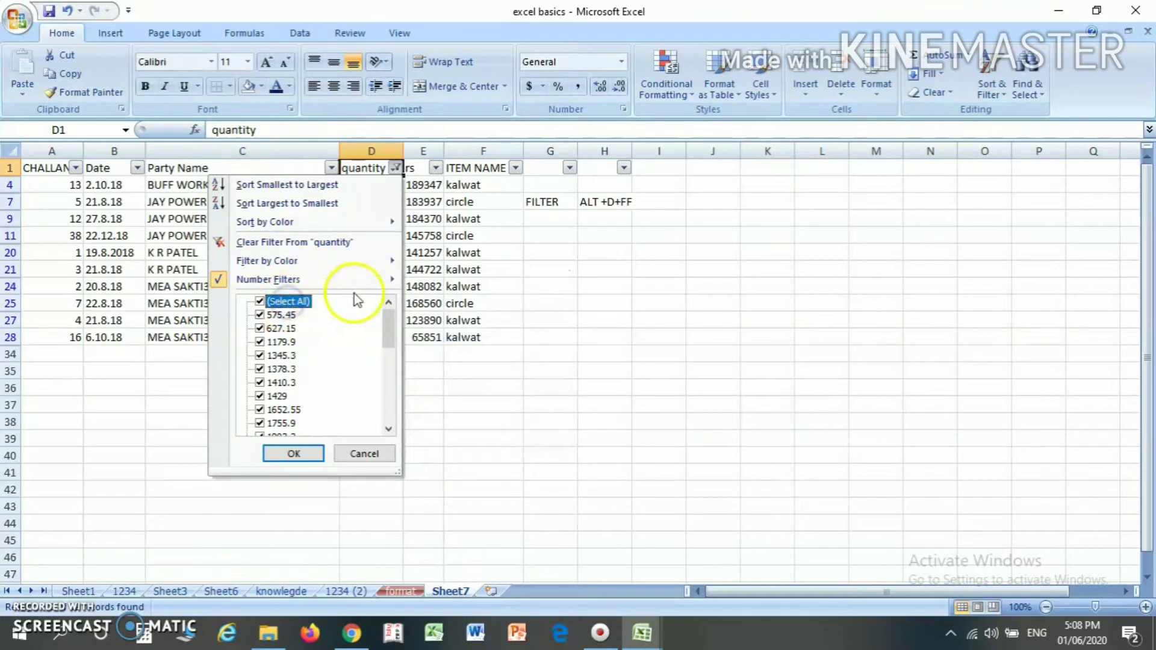
{"action": "mouse_move", "coordinate": [372, 283]}
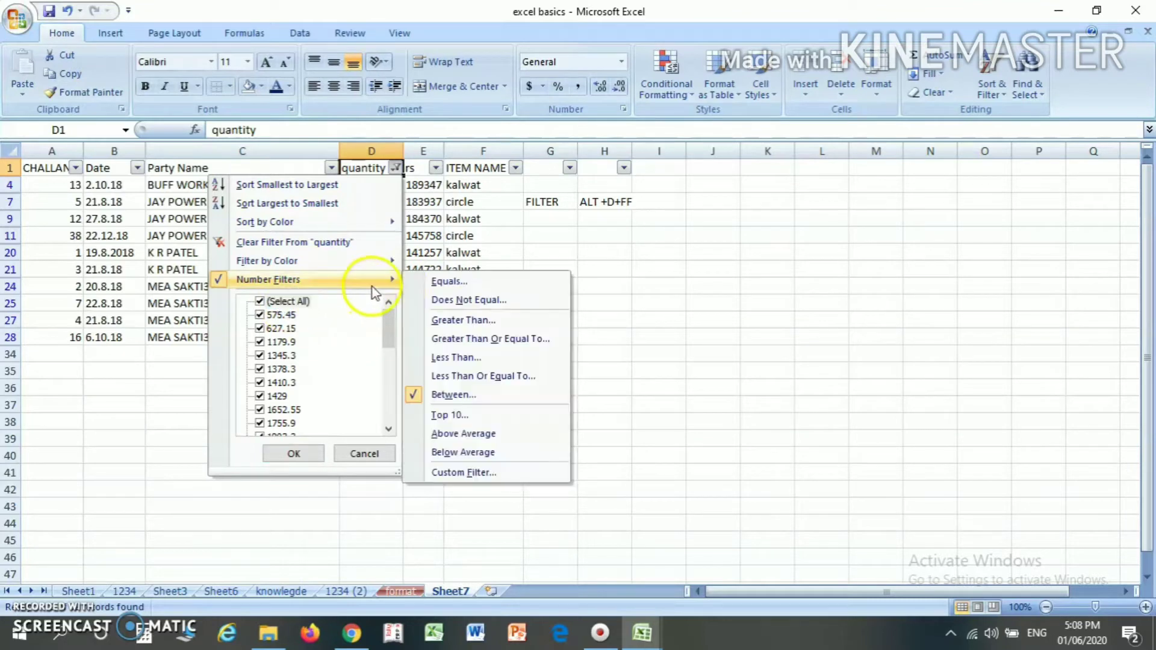
{"action": "left_click", "coordinate": [464, 320]}
{"action": "left_click", "coordinate": [871, 363]}
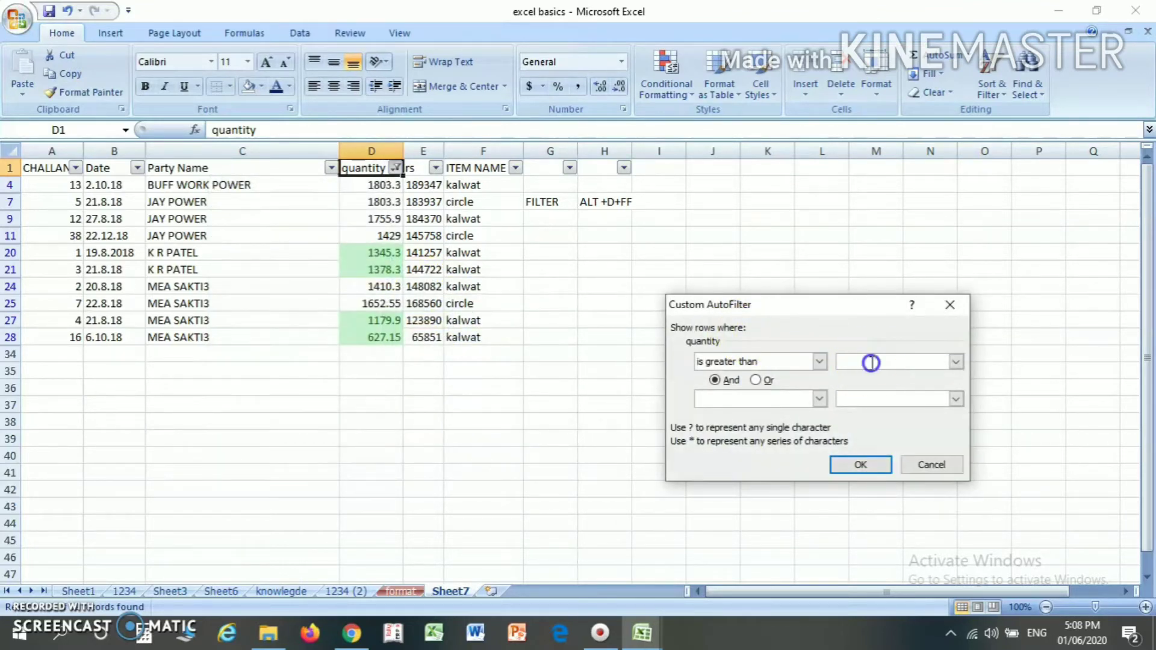
{"action": "type", "text": "1000"}
{"action": "key", "text": "BackSpace"}
{"action": "key", "text": "BackSpace"}
{"action": "key", "text": "BackSpace"}
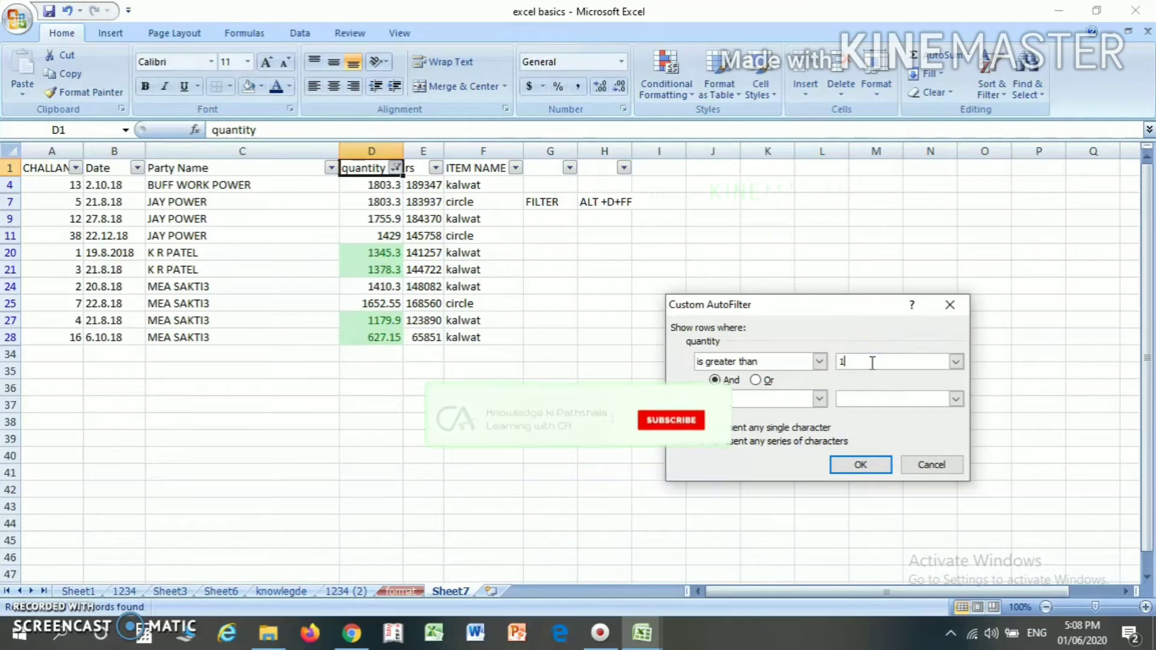
{"action": "type", "text": "420"}
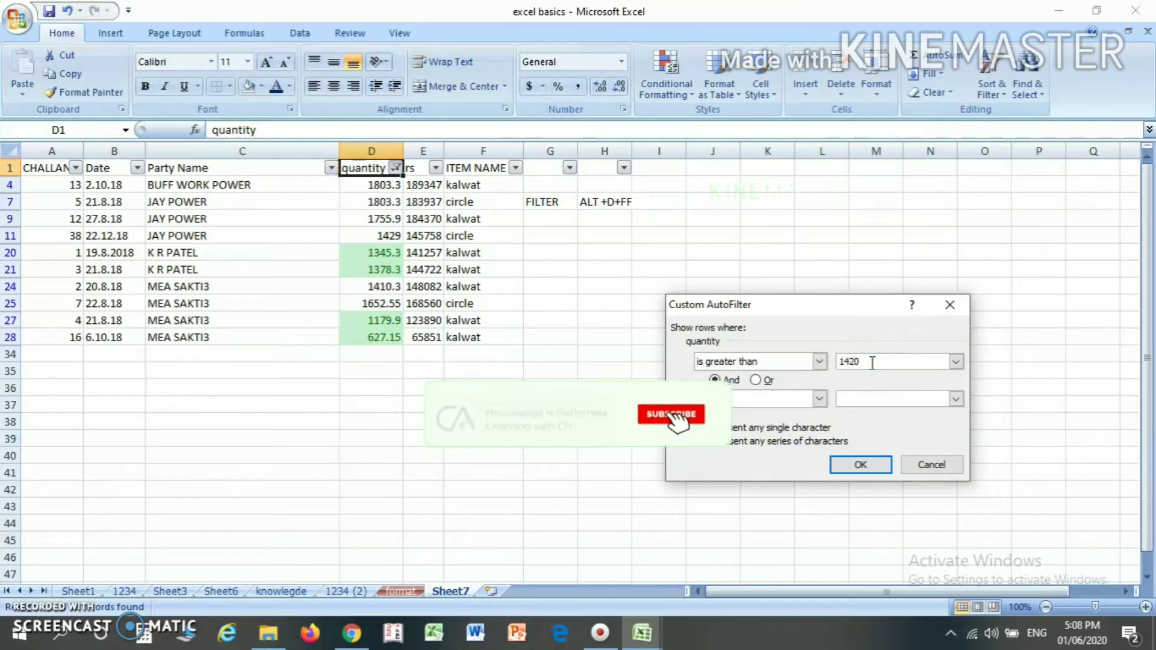
{"action": "key", "text": "Return"}
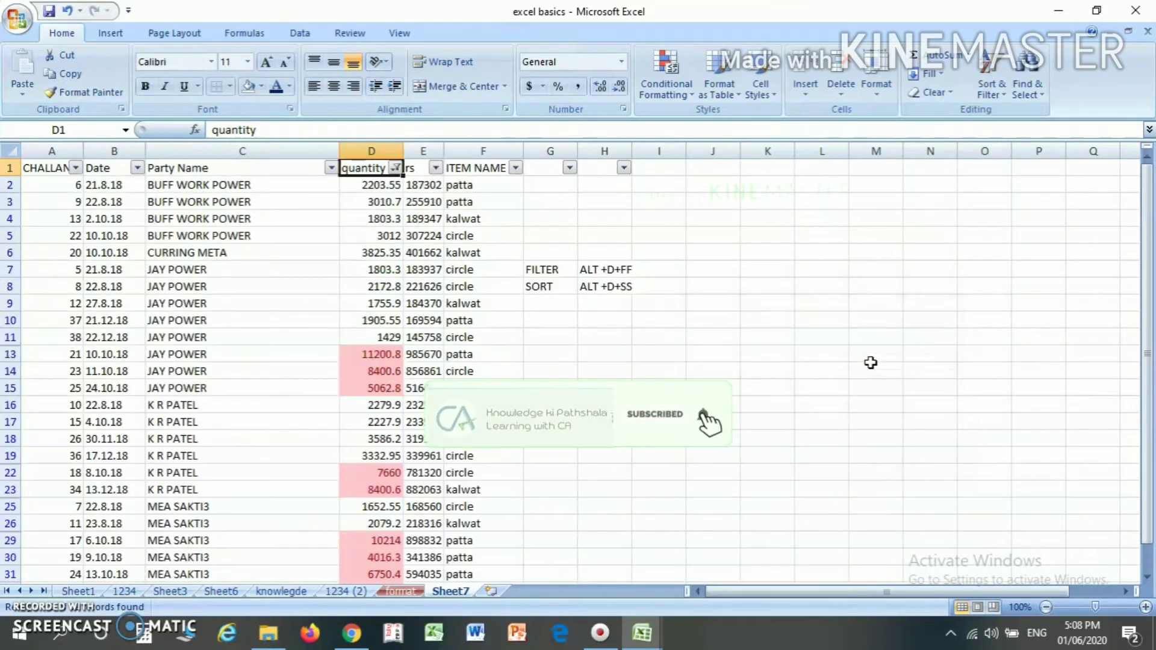
- Examine the filtered quantity values from the first rows down to the end of the table
{"action": "left_click", "coordinate": [378, 199]}
{"action": "key", "text": "Down"}
{"action": "key", "text": "Down"}
{"action": "key", "text": "Down"}
{"action": "key", "text": "Down"}
{"action": "key", "text": "Down"}
{"action": "key", "text": "Down"}
{"action": "key", "text": "Down"}
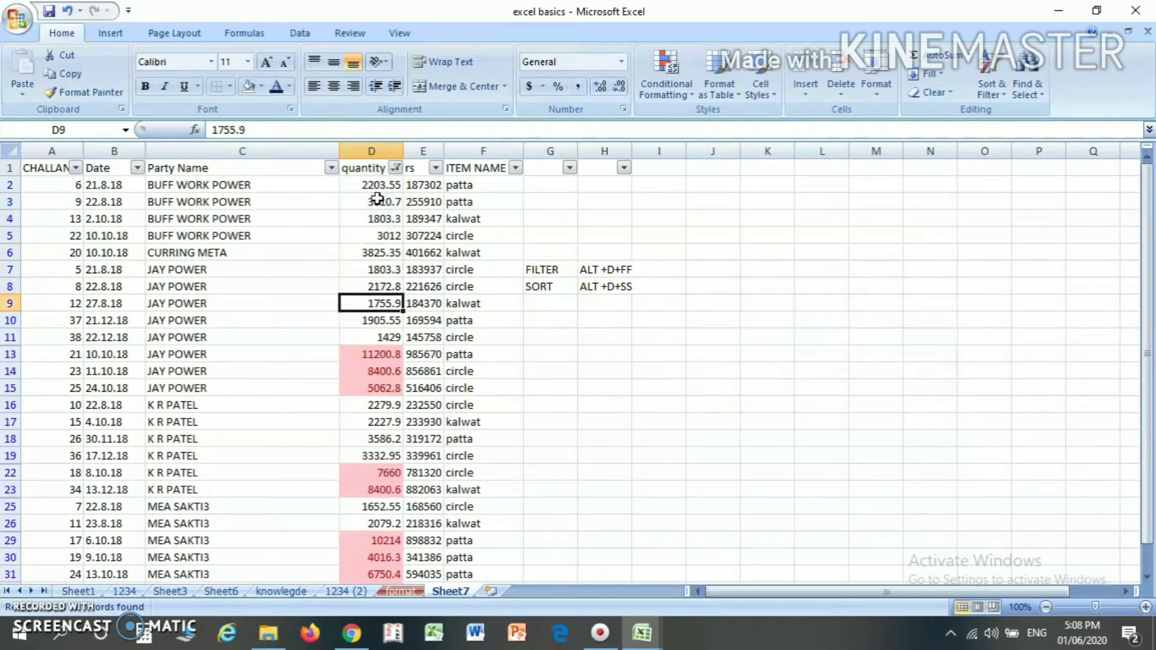
{"action": "key", "text": "Down"}
{"action": "key", "text": "Down"}
{"action": "key", "text": "Down"}
{"action": "key", "text": "Down"}
{"action": "key", "text": "Down"}
{"action": "key", "text": "Down"}
{"action": "key", "text": "Down"}
{"action": "key", "text": "Down"}
{"action": "key", "text": "Down"}
{"action": "key", "text": "Down"}
{"action": "key", "text": "Down"}
{"action": "key", "text": "Down"}
{"action": "key", "text": "Down"}
{"action": "key", "text": "Down"}
{"action": "key", "text": "Down"}
{"action": "key", "text": "Down"}
{"action": "key", "text": "Down"}
{"action": "key", "text": "Down"}
{"action": "key", "text": "Down"}
{"action": "key", "text": "Down"}
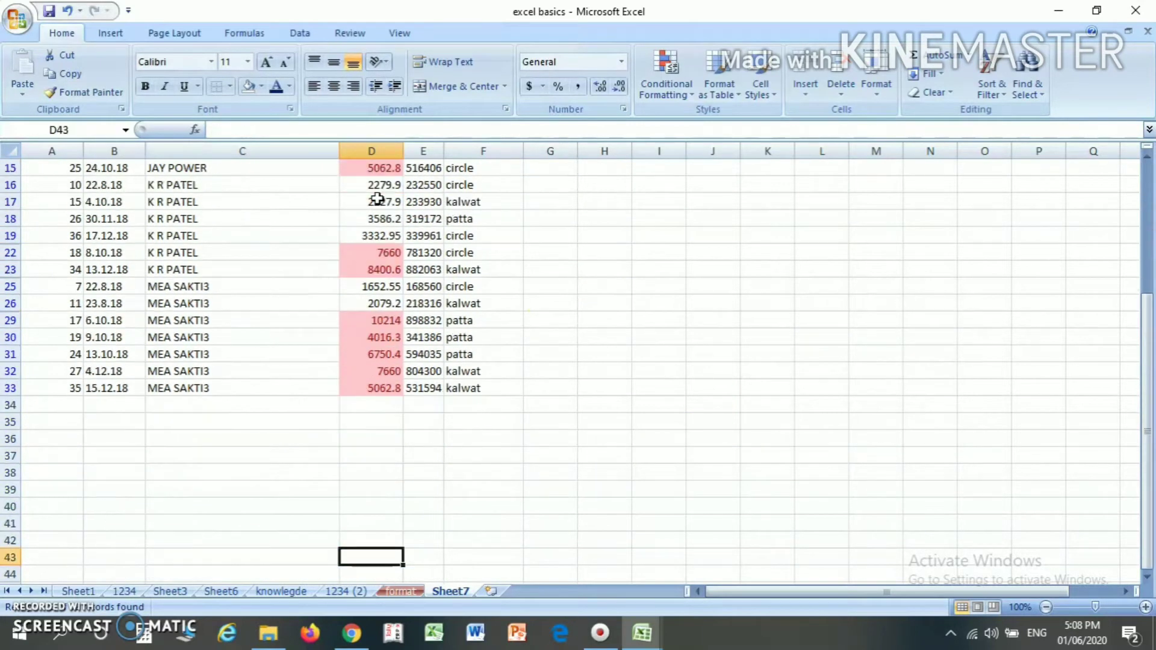
{"action": "key", "text": "Up"}
{"action": "key", "text": "Up"}
{"action": "key", "text": "Up"}
{"action": "key", "text": "Up"}
{"action": "key", "text": "Up"}
{"action": "key", "text": "Up"}
{"action": "key", "text": "Up"}
{"action": "key", "text": "Up"}
{"action": "key", "text": "Up"}
{"action": "key", "text": "Up"}
{"action": "key", "text": "Up"}
{"action": "key", "text": "Up"}
{"action": "key", "text": "Up"}
{"action": "key", "text": "Up"}
{"action": "key", "text": "Up"}
{"action": "key", "text": "Up"}
{"action": "key", "text": "Up"}
{"action": "key", "text": "Up"}
{"action": "key", "text": "Up"}
{"action": "key", "text": "Up"}
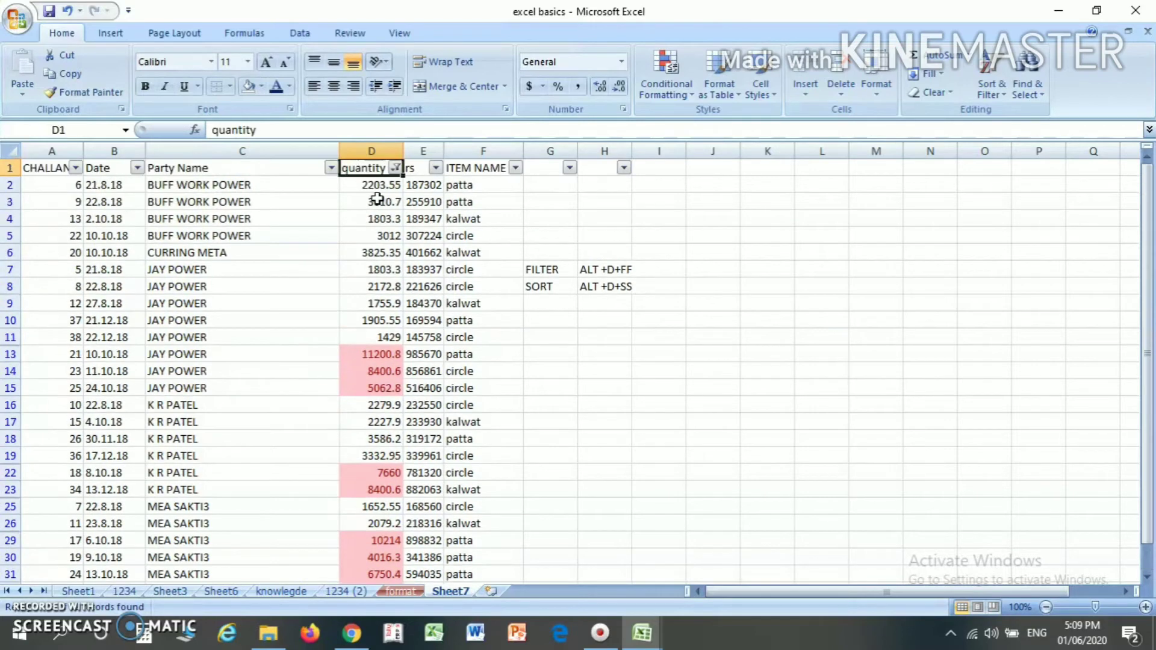
- Replace the greater-than condition on the quantity column with a Less Than number filter
{"action": "left_click", "coordinate": [395, 170]}
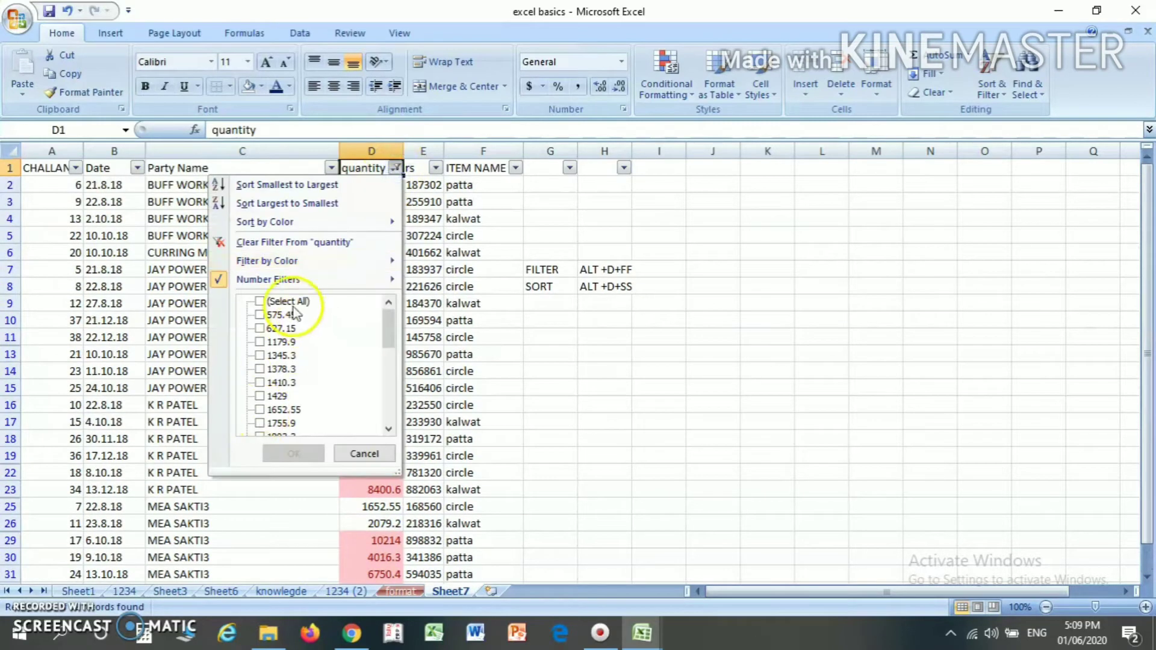
{"action": "mouse_move", "coordinate": [305, 280]}
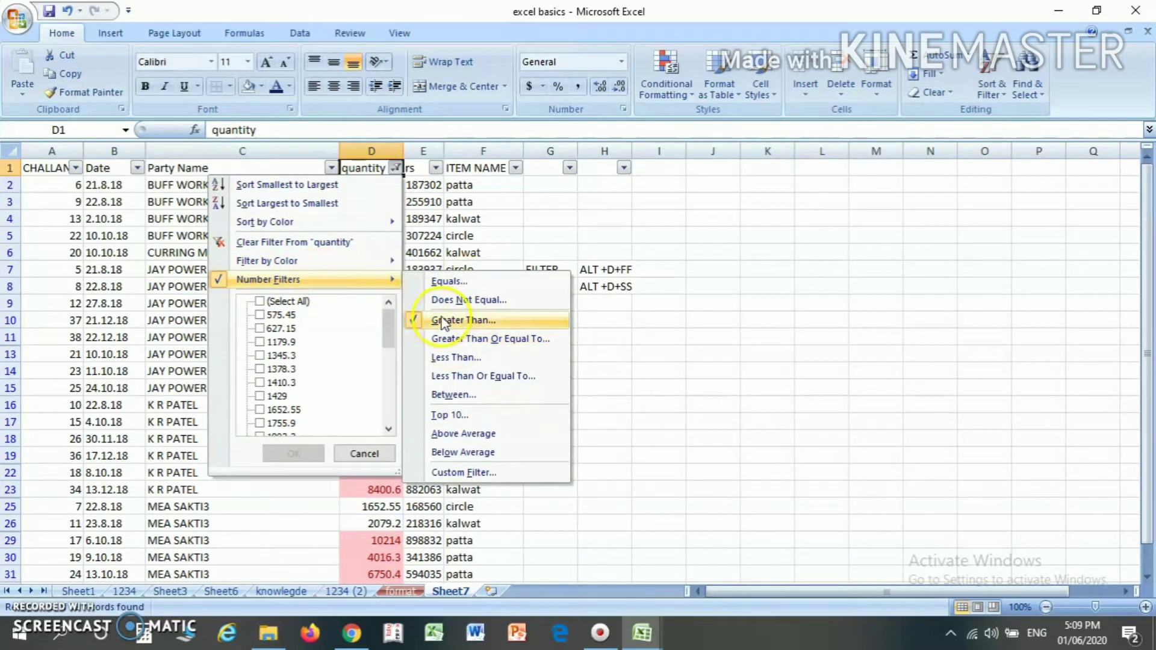
{"action": "left_click", "coordinate": [283, 301]}
{"action": "mouse_move", "coordinate": [361, 279]}
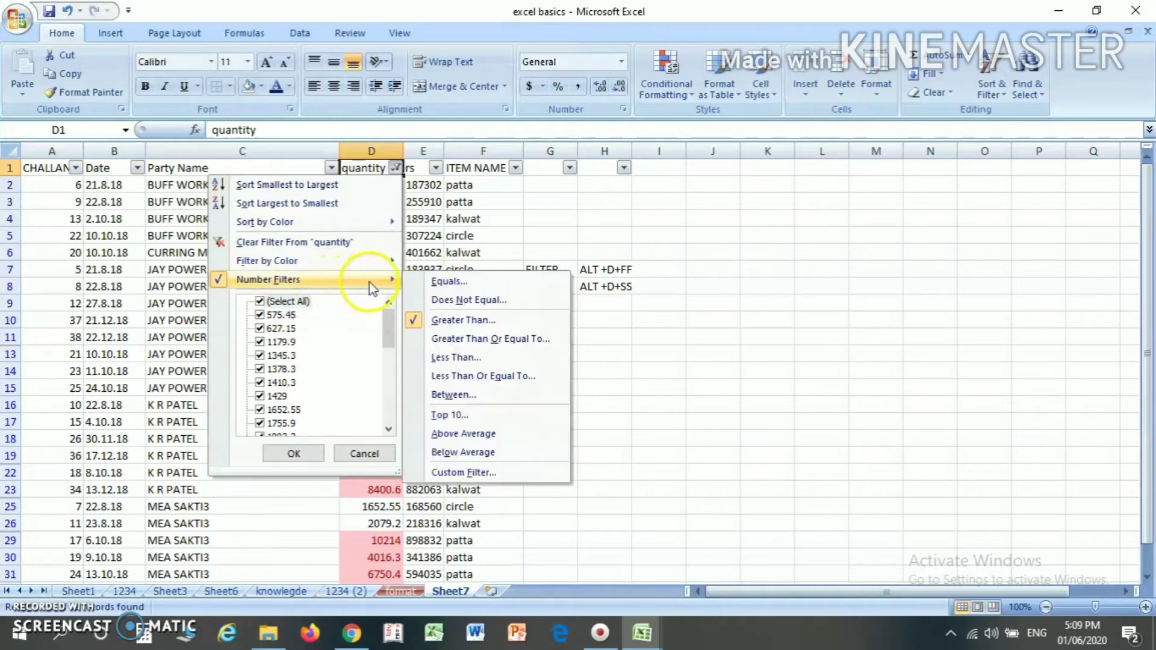
{"action": "left_click", "coordinate": [456, 357]}
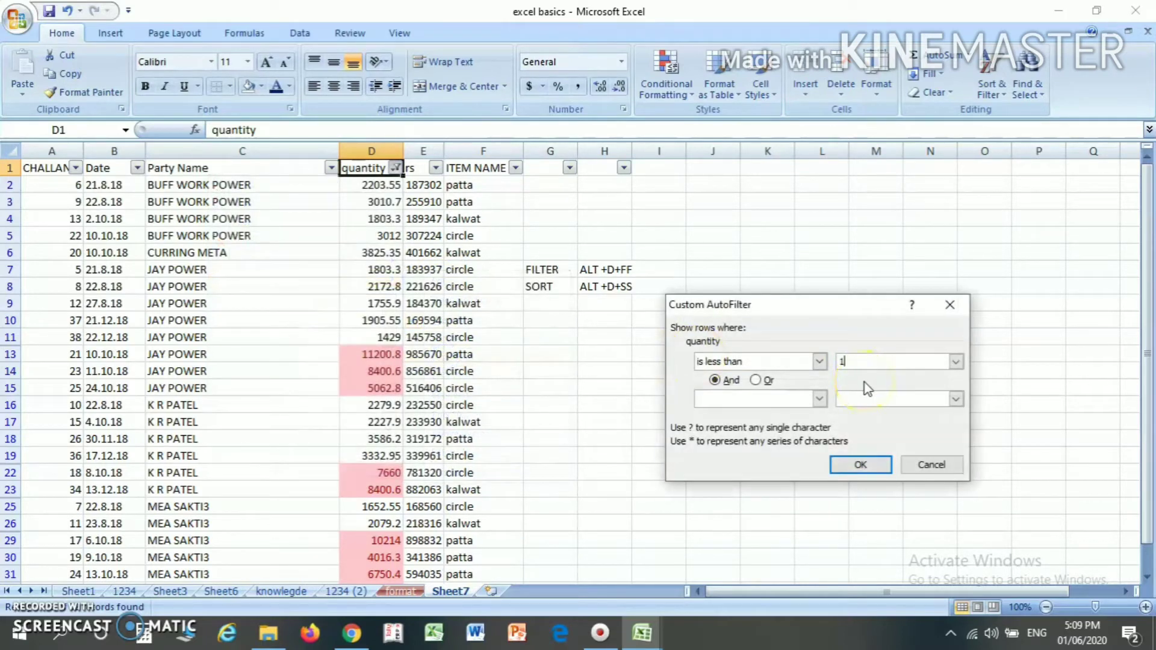
{"action": "key", "text": "Return"}
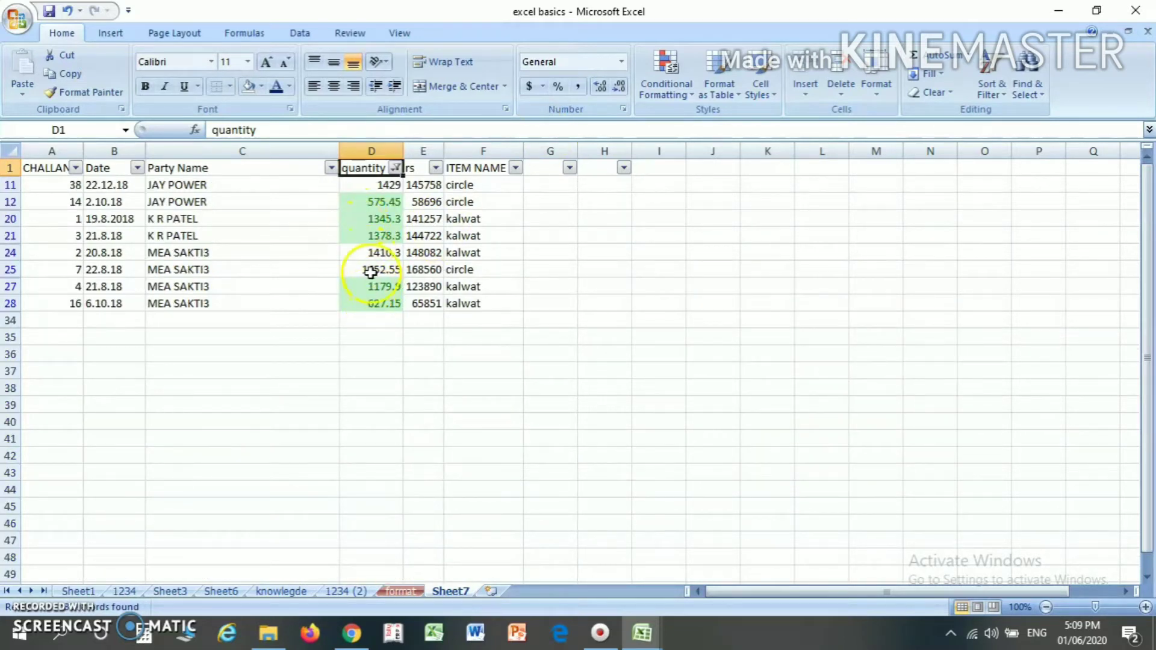
- Clear the less-than filter by selecting all values in the quantity column
{"action": "left_click", "coordinate": [396, 168]}
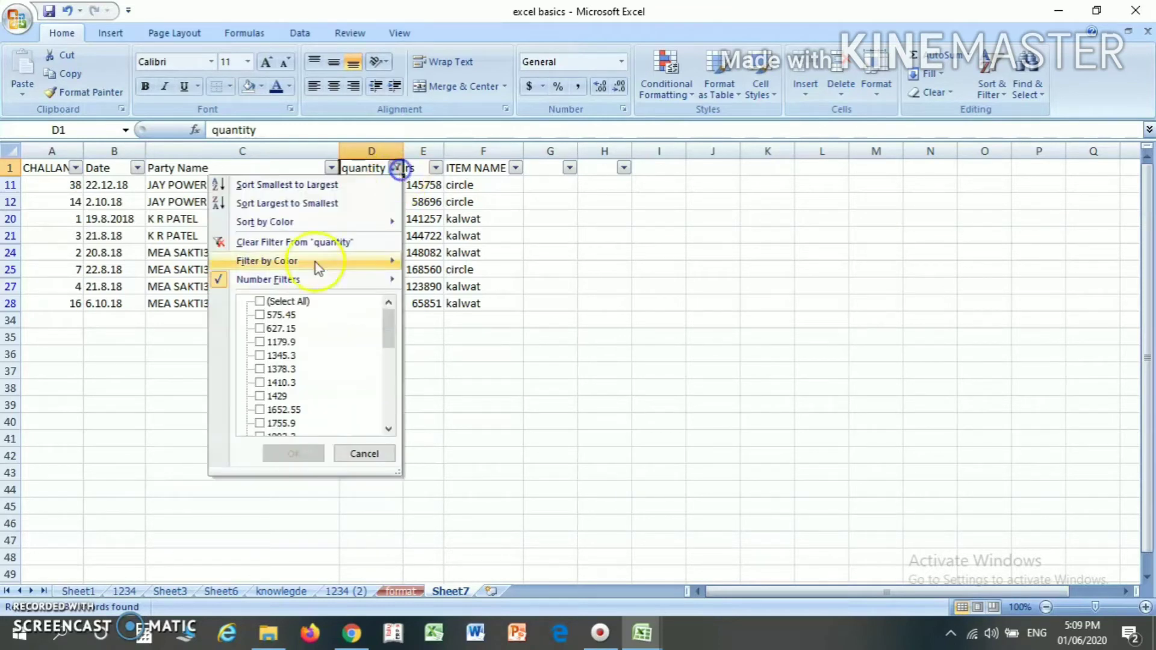
{"action": "left_click", "coordinate": [260, 315]}
{"action": "left_click", "coordinate": [260, 301]}
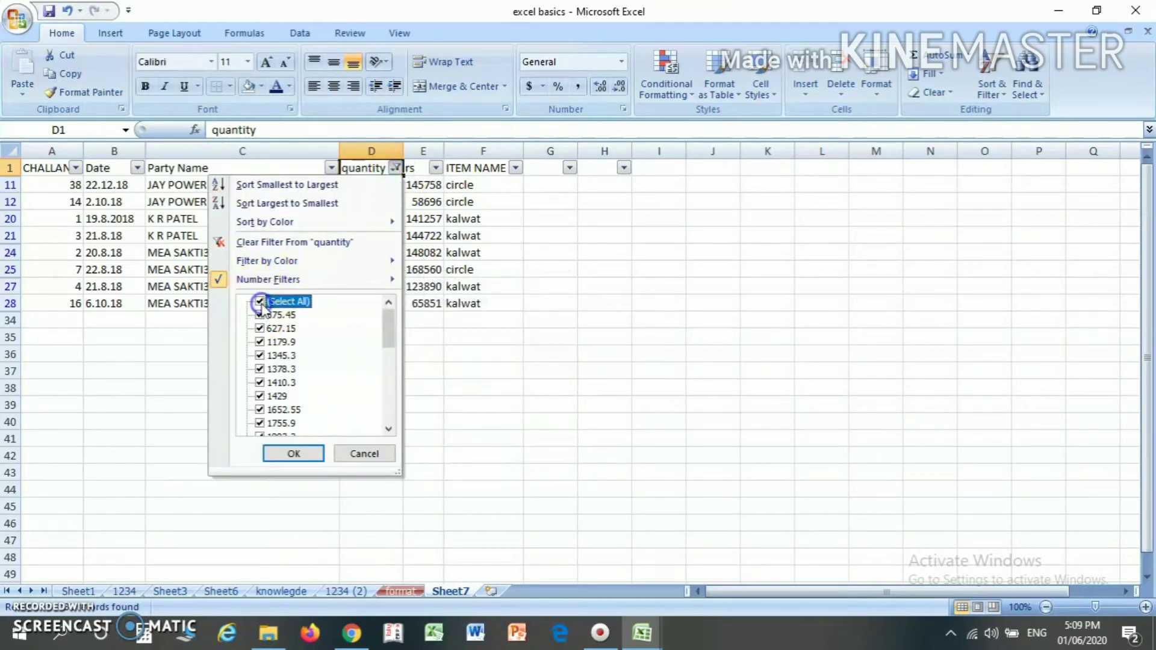
{"action": "left_click", "coordinate": [291, 453]}
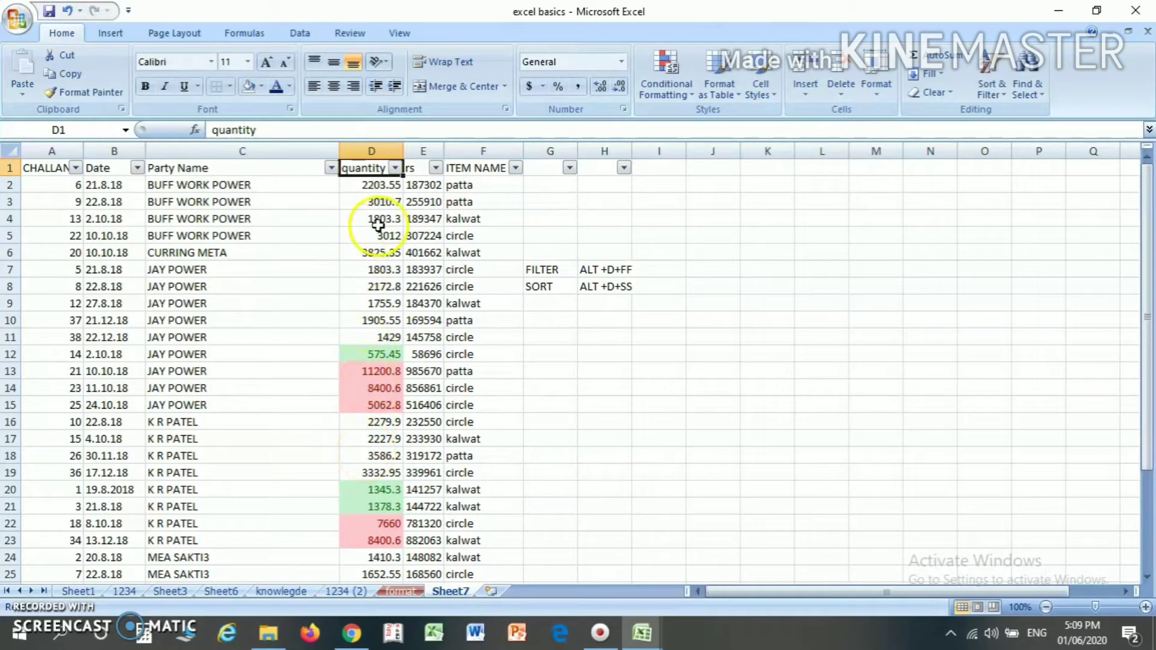
- Filter the quantity column by the green cell color
{"action": "left_click", "coordinate": [395, 168]}
{"action": "mouse_move", "coordinate": [345, 272]}
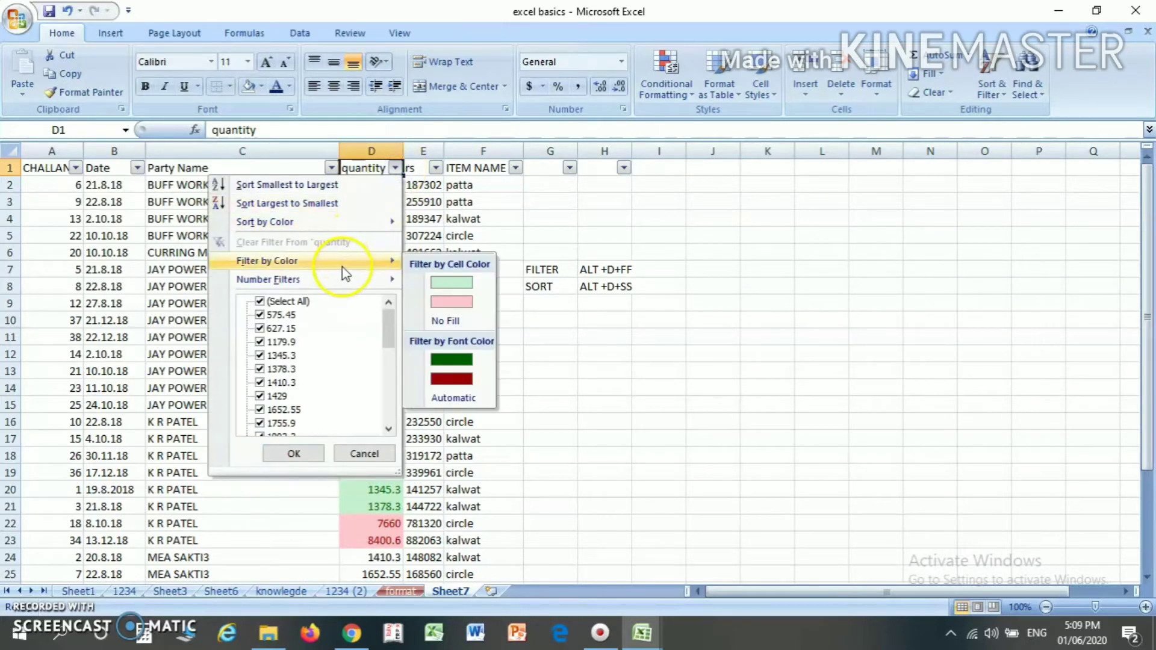
{"action": "left_click", "coordinate": [469, 289]}
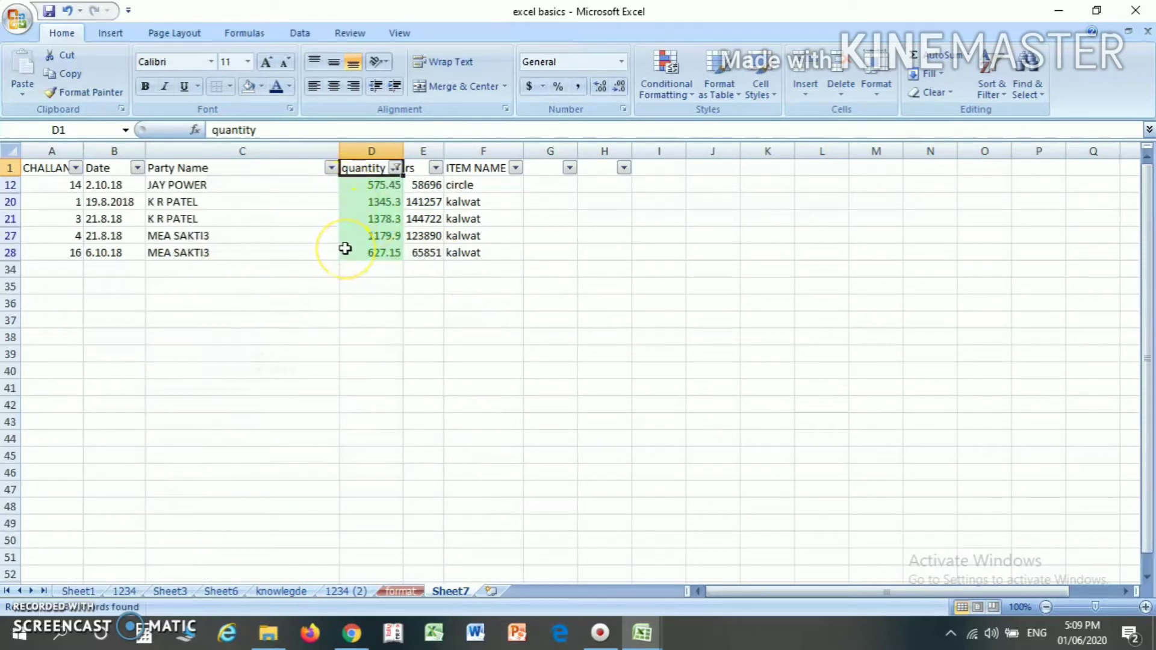
- Switch the quantity column's color filter to the pink cell color
{"action": "left_click", "coordinate": [396, 168]}
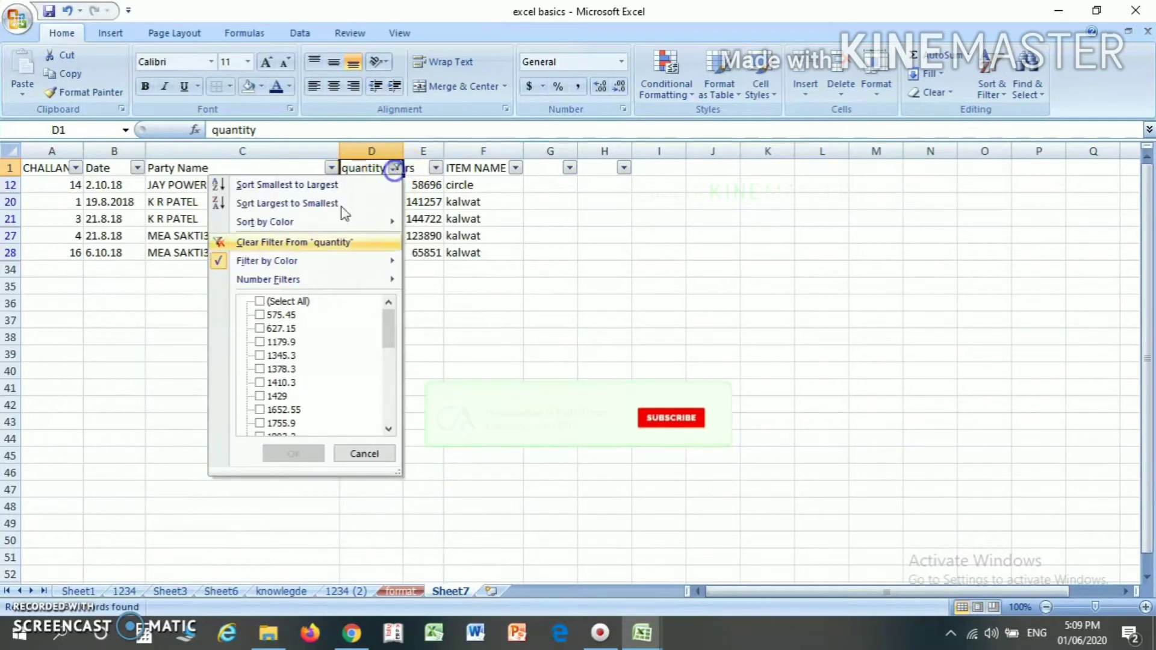
{"action": "mouse_move", "coordinate": [292, 264]}
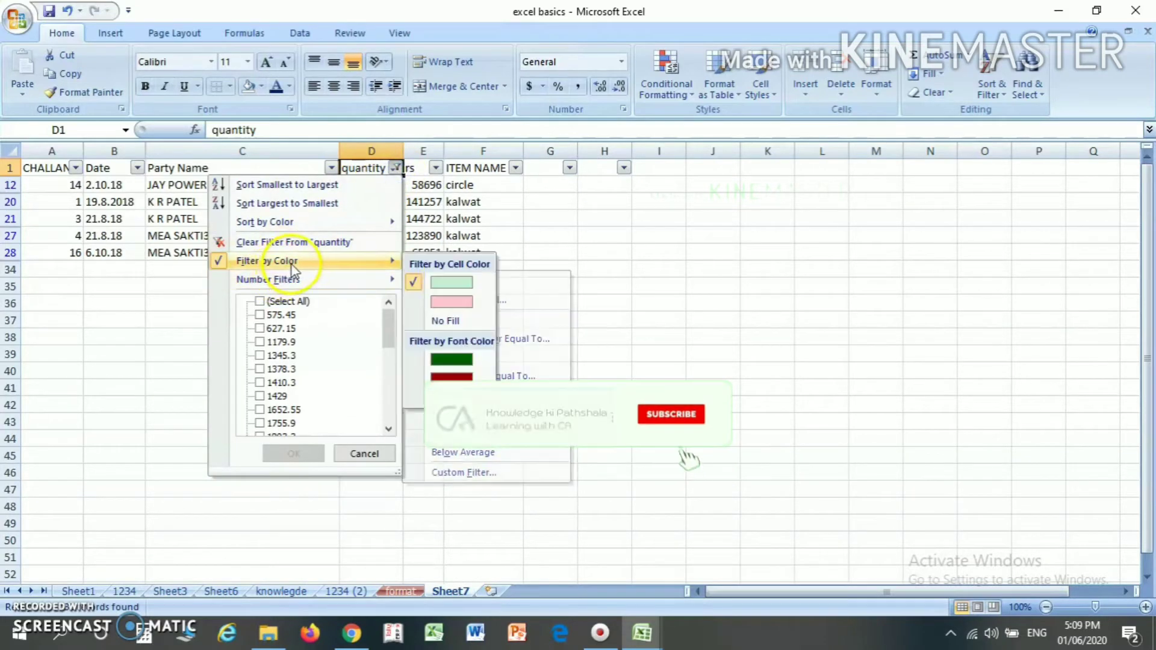
{"action": "left_click", "coordinate": [436, 304]}
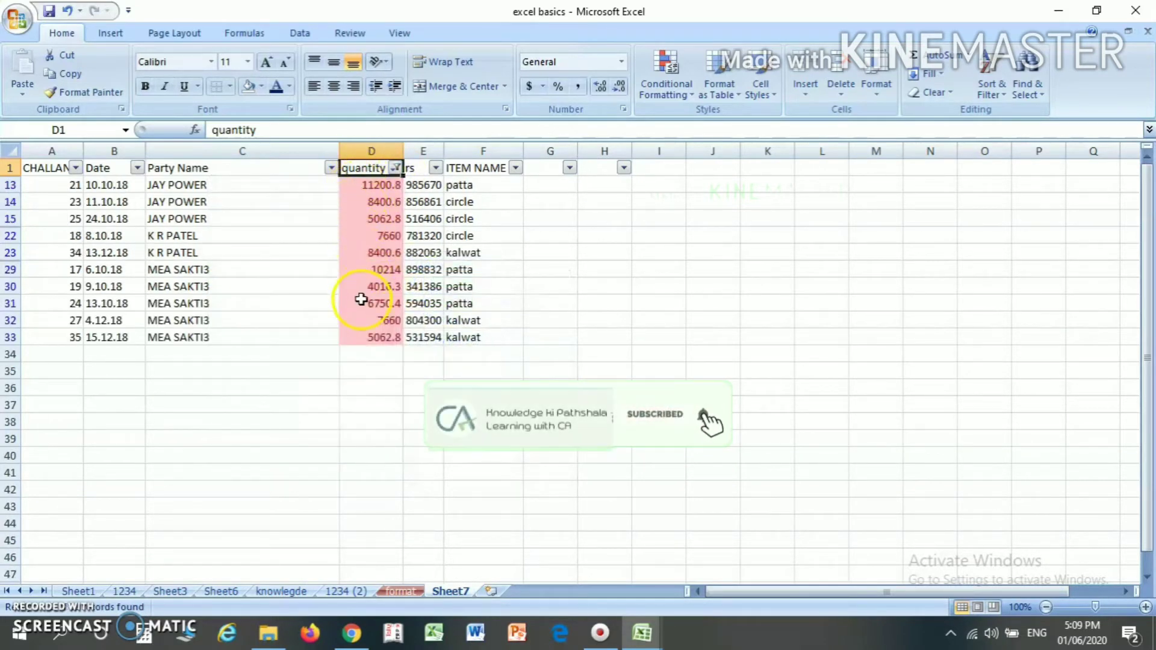
- Clear the cell color filter by selecting all values in the quantity column
{"action": "left_click", "coordinate": [398, 169]}
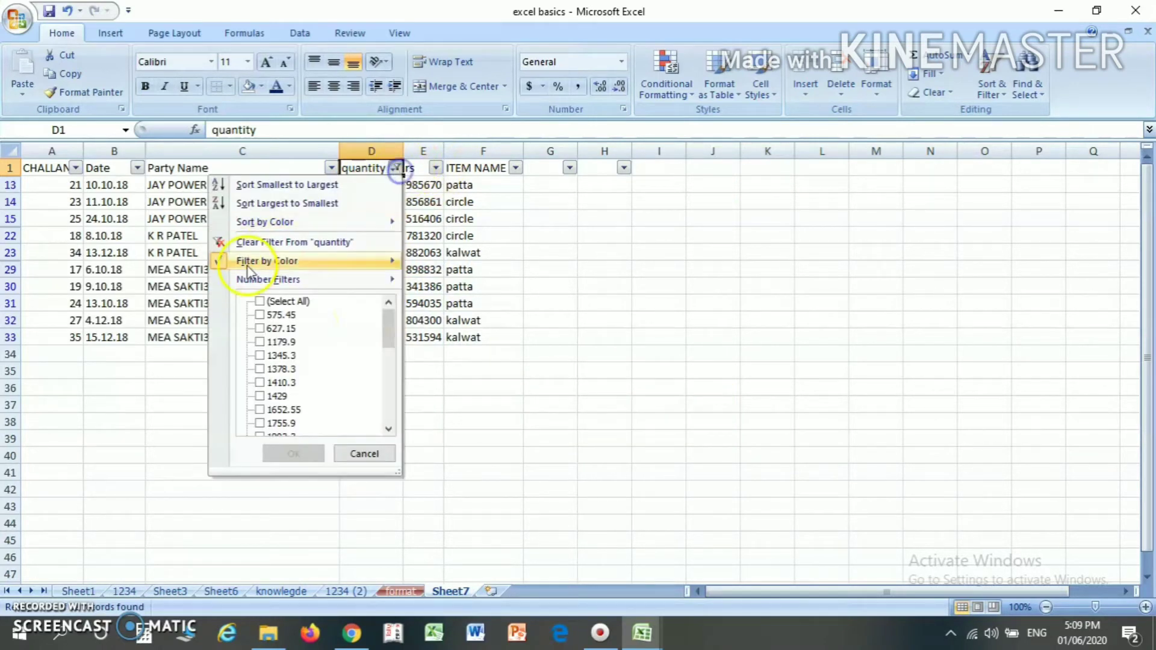
{"action": "left_click", "coordinate": [263, 302]}
{"action": "left_click", "coordinate": [294, 453]}
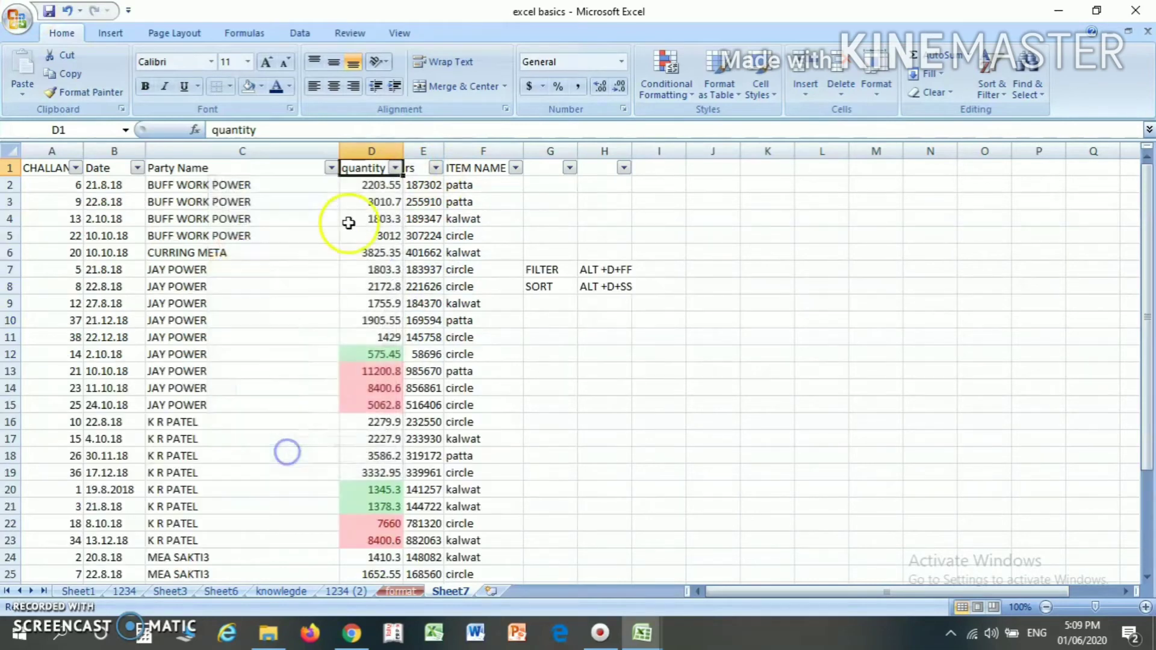
- Filter the Party Name column to show only BUFF WORK POWER
{"action": "left_click", "coordinate": [313, 174]}
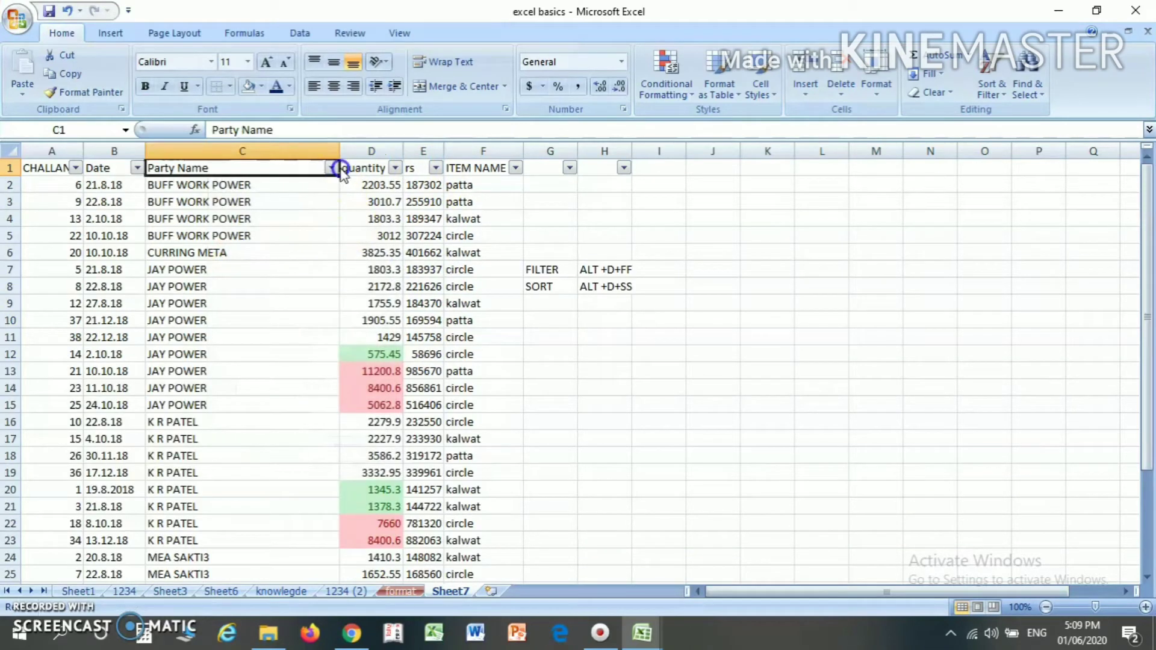
{"action": "left_click", "coordinate": [331, 169]}
{"action": "left_click", "coordinate": [213, 302]}
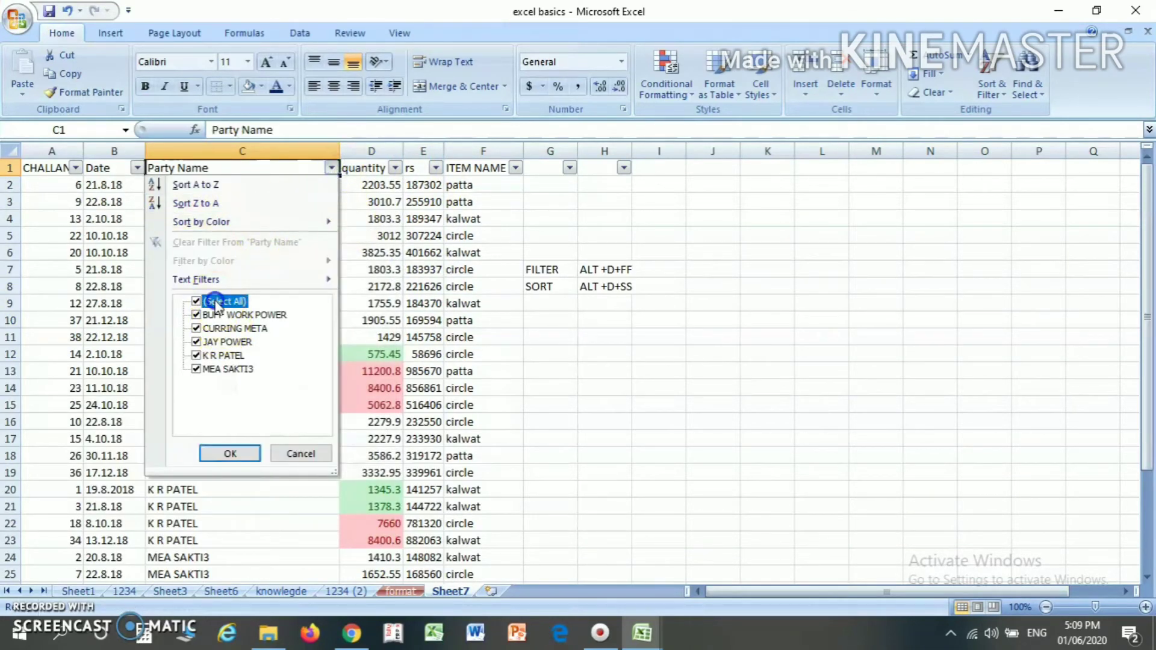
{"action": "left_click", "coordinate": [210, 315]}
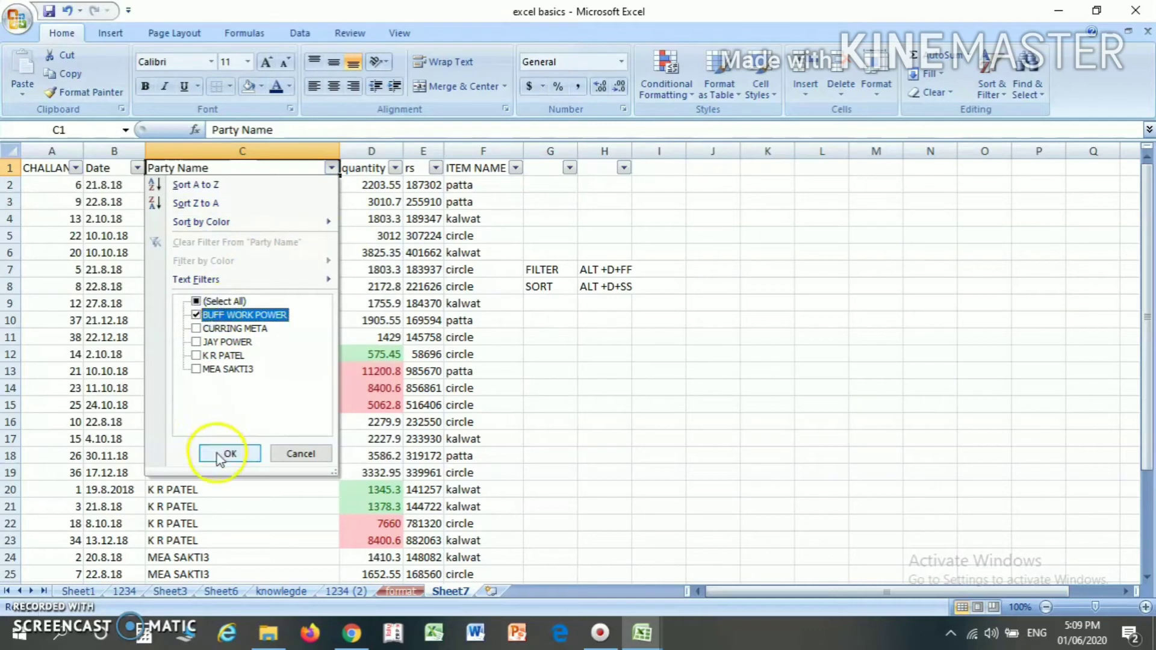
{"action": "left_click", "coordinate": [217, 453]}
- Examine the first filtered BUFF WORK POWER record across its challan, date, party and quantity cells
{"action": "left_click", "coordinate": [214, 200]}
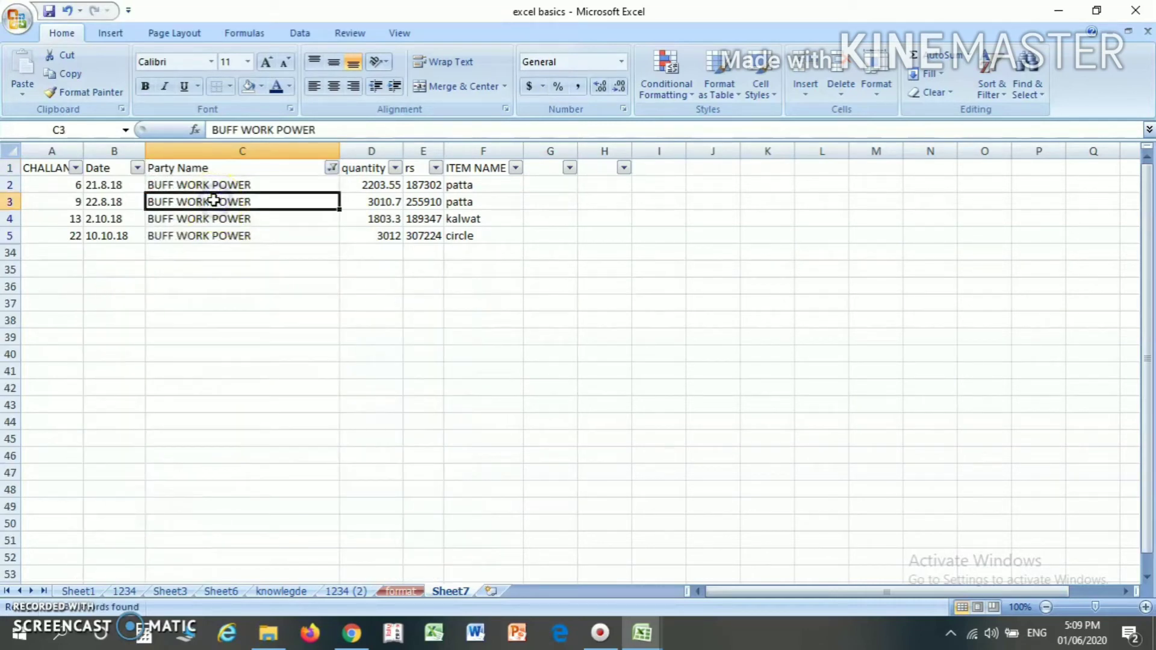
{"action": "key", "text": "Up"}
{"action": "key", "text": "Right"}
{"action": "key", "text": "Right"}
{"action": "key", "text": "Left"}
{"action": "key", "text": "Left"}
{"action": "key", "text": "Left"}
{"action": "key", "text": "Left"}
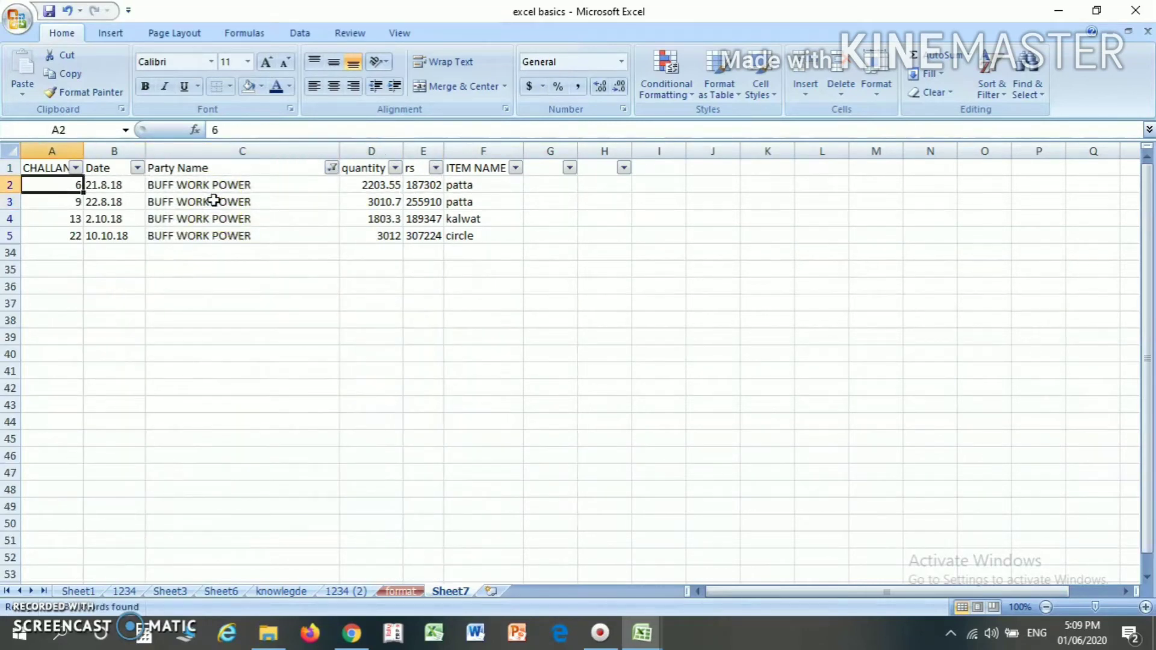
{"action": "key", "text": "Right"}
{"action": "key", "text": "Right"}
{"action": "key", "text": "Right"}
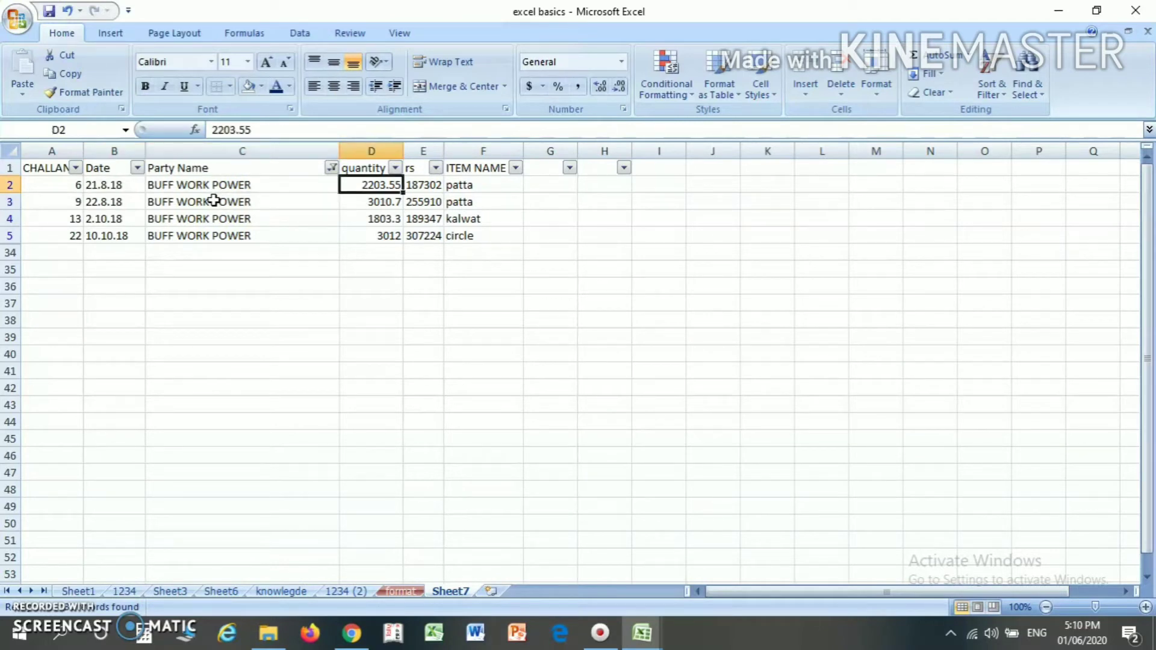
- Check the Party Name entries in all filtered rows, from row 2 down to row 5
{"action": "left_click", "coordinate": [203, 190]}
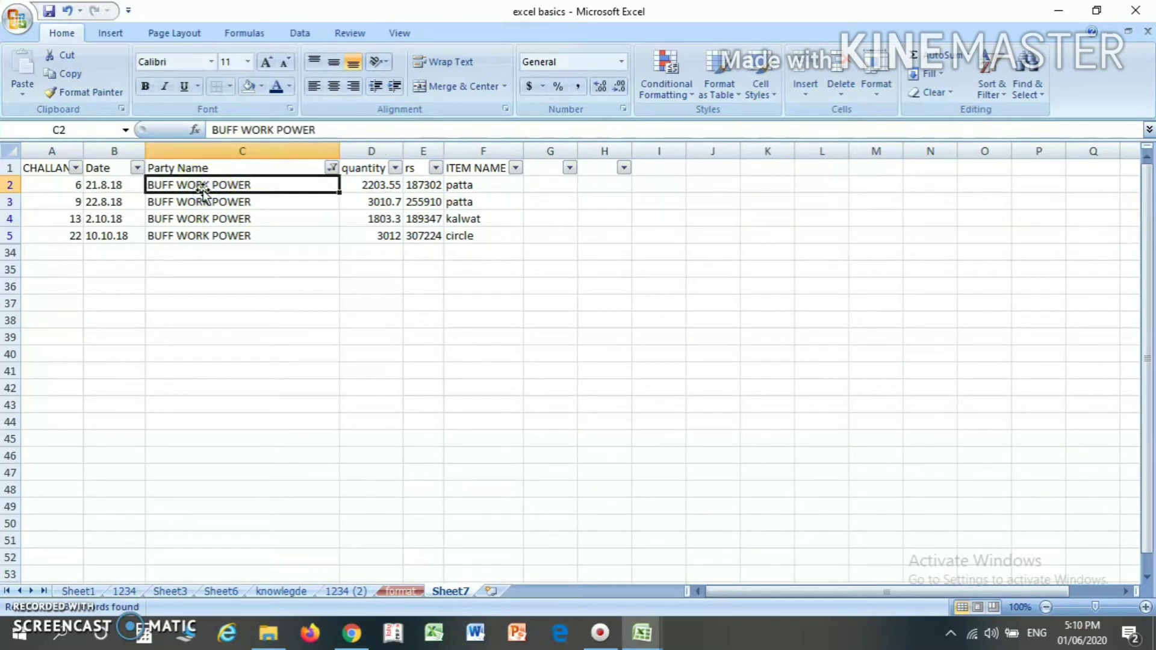
{"action": "key", "text": "shift+Down"}
{"action": "key", "text": "shift+Down"}
{"action": "key", "text": "shift+Down"}
{"action": "key", "text": "Up"}
{"action": "key", "text": "Down"}
{"action": "key", "text": "Down"}
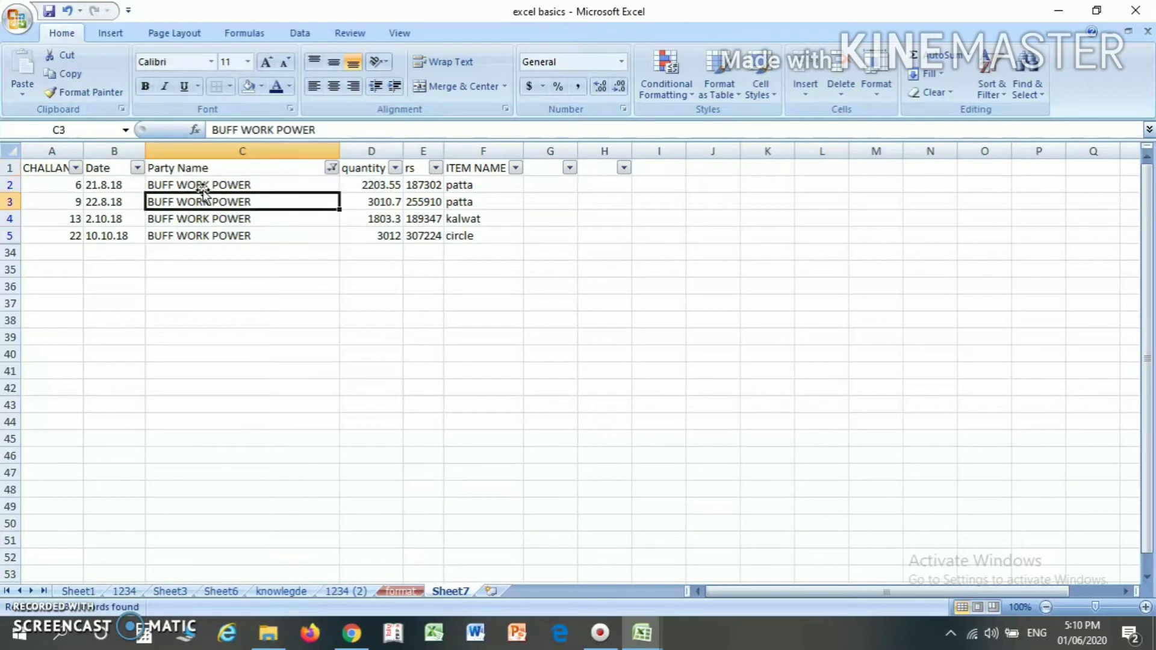
{"action": "key", "text": "Up"}
{"action": "key", "text": "Down"}
{"action": "key", "text": "Down"}
{"action": "key", "text": "Down"}
{"action": "key", "text": "Up"}
- Select the filtered quantity values and the filtered rs values in rows 2 to 5 to read their totals
{"action": "key", "text": "Up"}
{"action": "key", "text": "Up"}
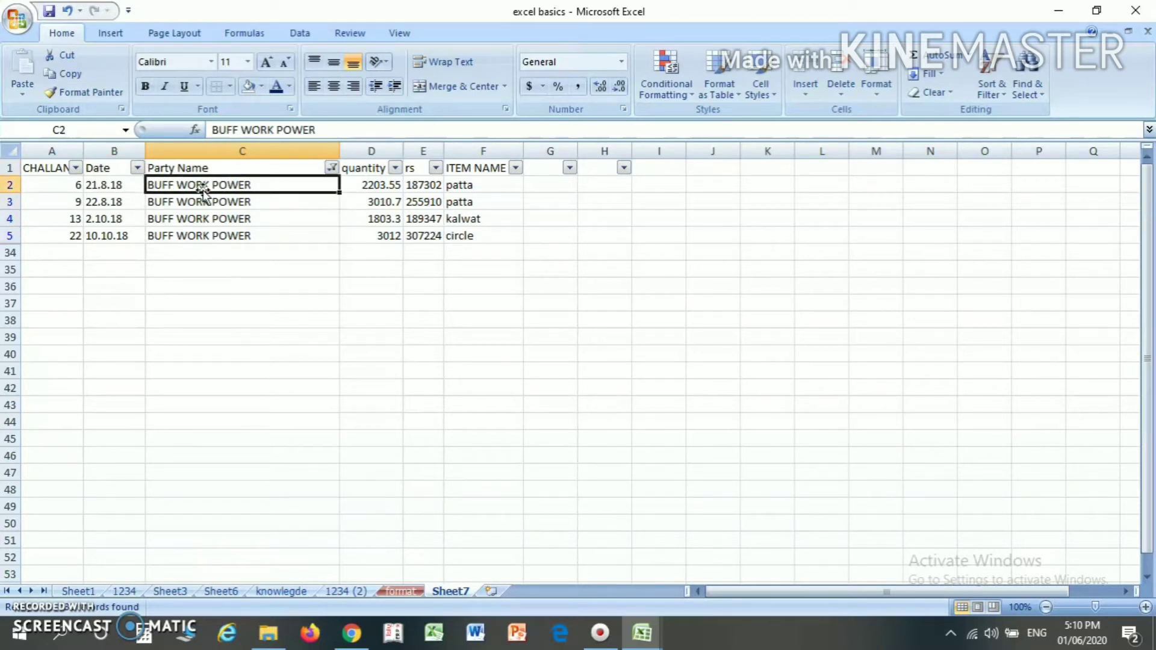
{"action": "key", "text": "Down"}
{"action": "key", "text": "Down"}
{"action": "key", "text": "Down"}
{"action": "key", "text": "Right"}
{"action": "key", "text": "Up"}
{"action": "key", "text": "Up"}
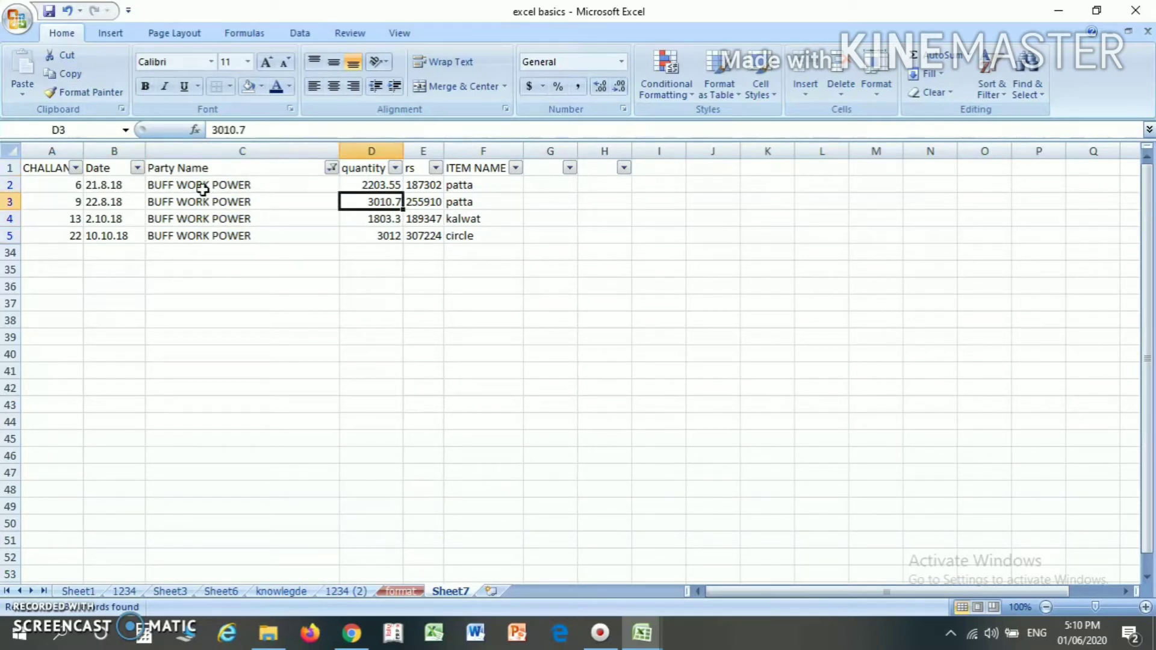
{"action": "key", "text": "Up"}
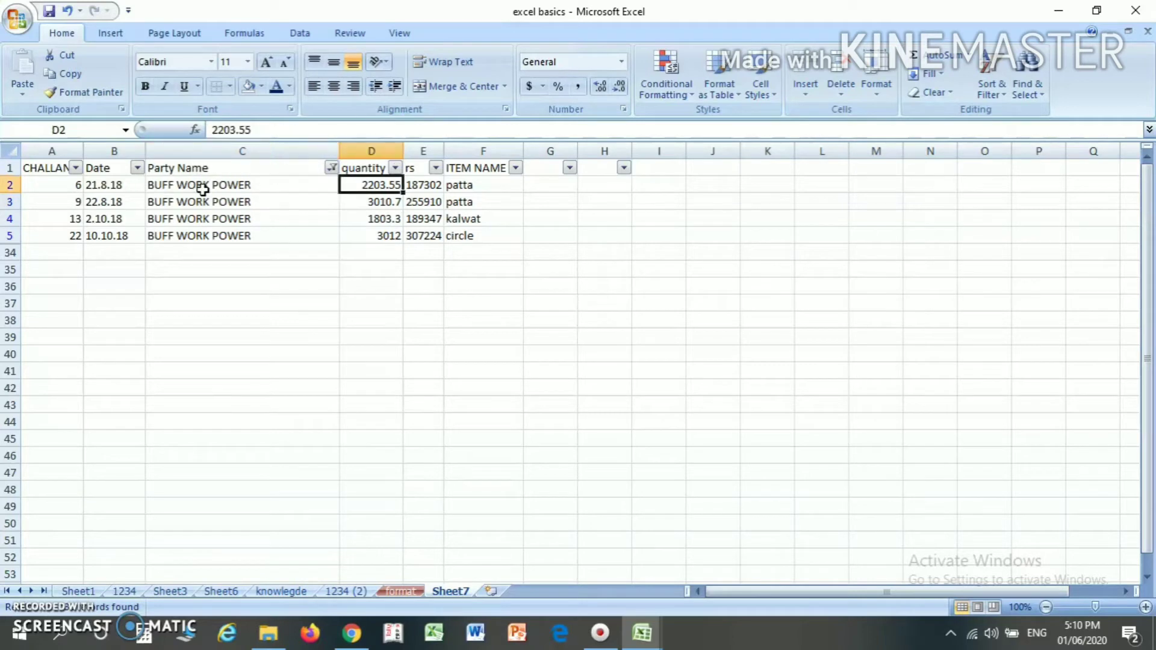
{"action": "key", "text": "shift+Down"}
{"action": "key", "text": "shift+Down"}
{"action": "key", "text": "shift+Down"}
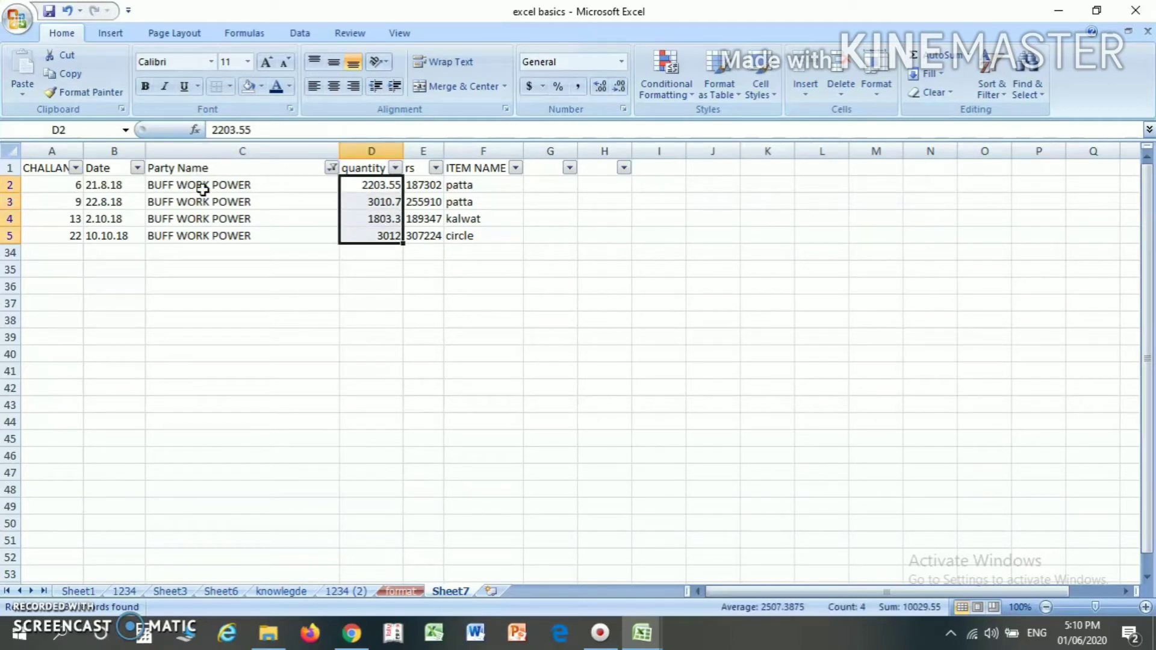
{"action": "key", "text": "Right"}
{"action": "key", "text": "shift+Down"}
{"action": "key", "text": "shift+Down"}
{"action": "key", "text": "shift+Down"}
- Read through the item names, challan numbers and first date of the filtered records
{"action": "key", "text": "Right"}
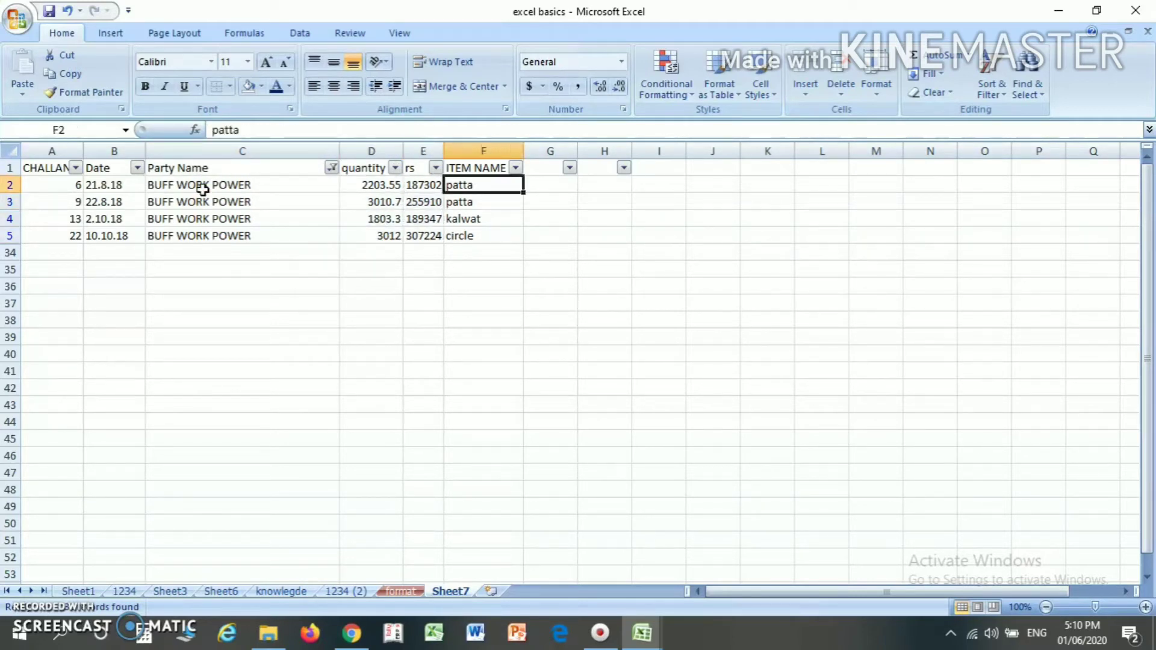
{"action": "key", "text": "Down"}
{"action": "key", "text": "Down"}
{"action": "key", "text": "Down"}
{"action": "key", "text": "Up"}
{"action": "key", "text": "Up"}
{"action": "key", "text": "Up"}
{"action": "key", "text": "Down"}
{"action": "key", "text": "Down"}
{"action": "key", "text": "Down"}
{"action": "key", "text": "Left"}
{"action": "key", "text": "Left"}
{"action": "key", "text": "Left"}
{"action": "key", "text": "Left"}
{"action": "key", "text": "Left"}
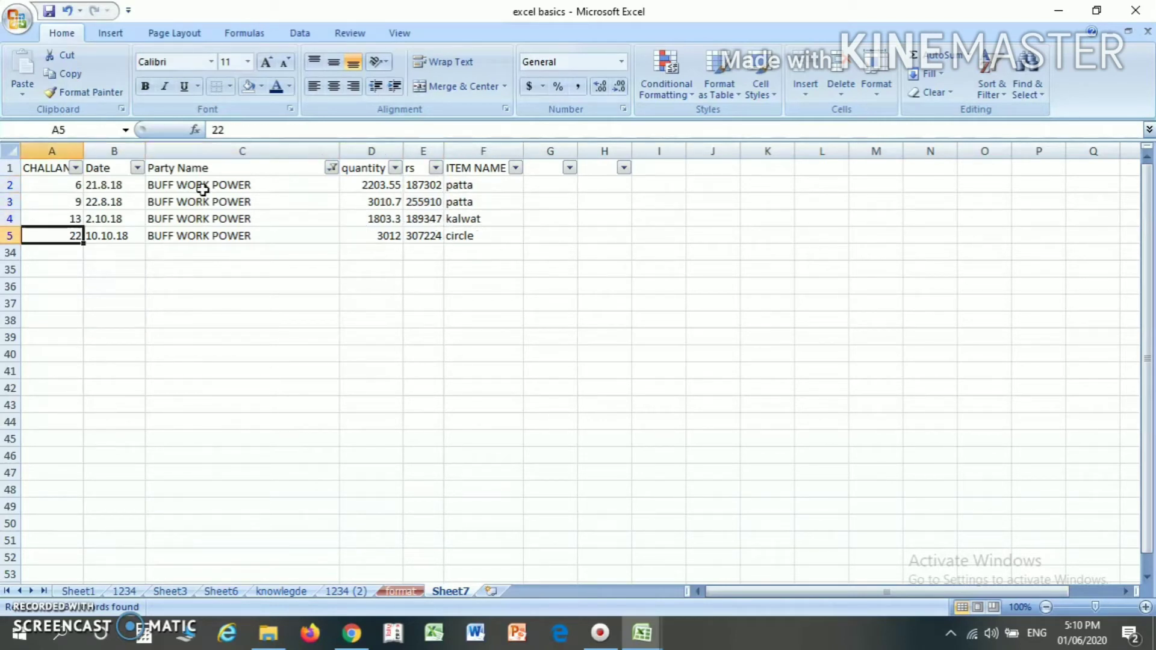
{"action": "key", "text": "Up"}
{"action": "key", "text": "Up"}
{"action": "key", "text": "Up"}
{"action": "key", "text": "Right"}
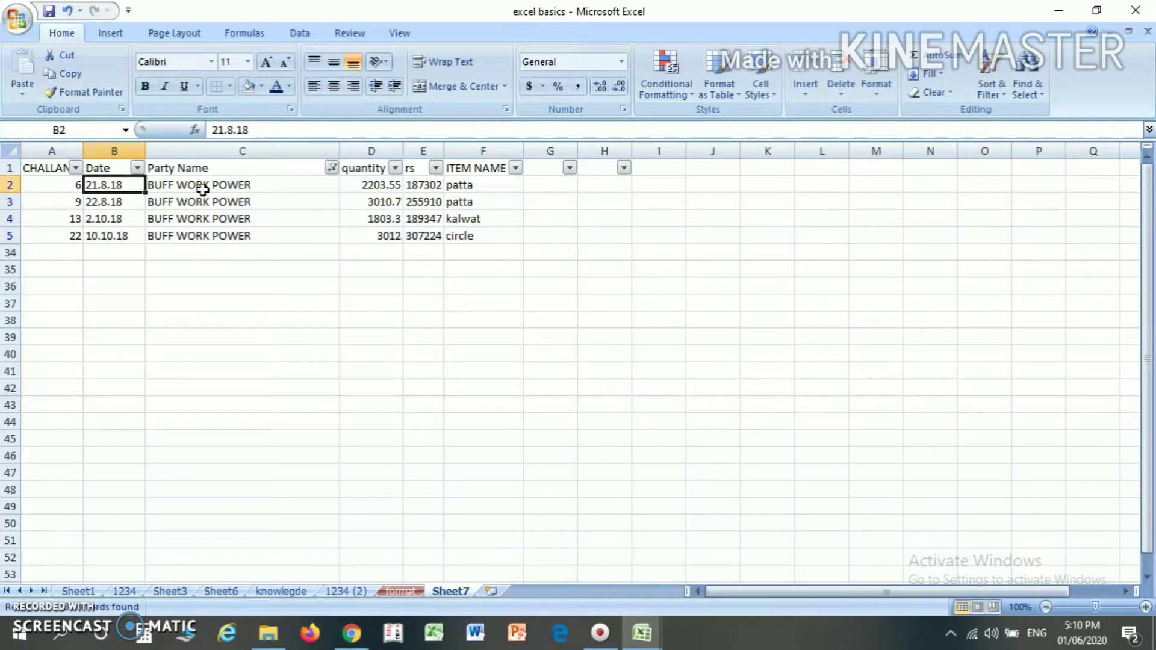
- Clear the Party Name filter by selecting all party names
{"action": "left_click", "coordinate": [331, 168]}
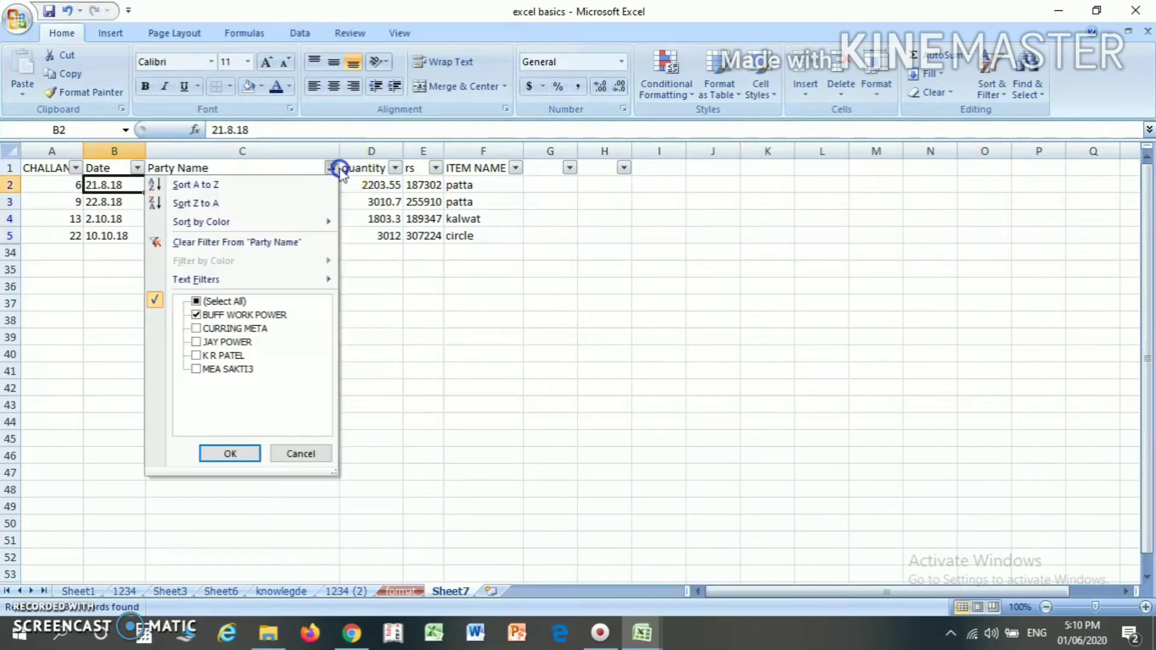
{"action": "left_click", "coordinate": [239, 301]}
{"action": "left_click", "coordinate": [198, 301]}
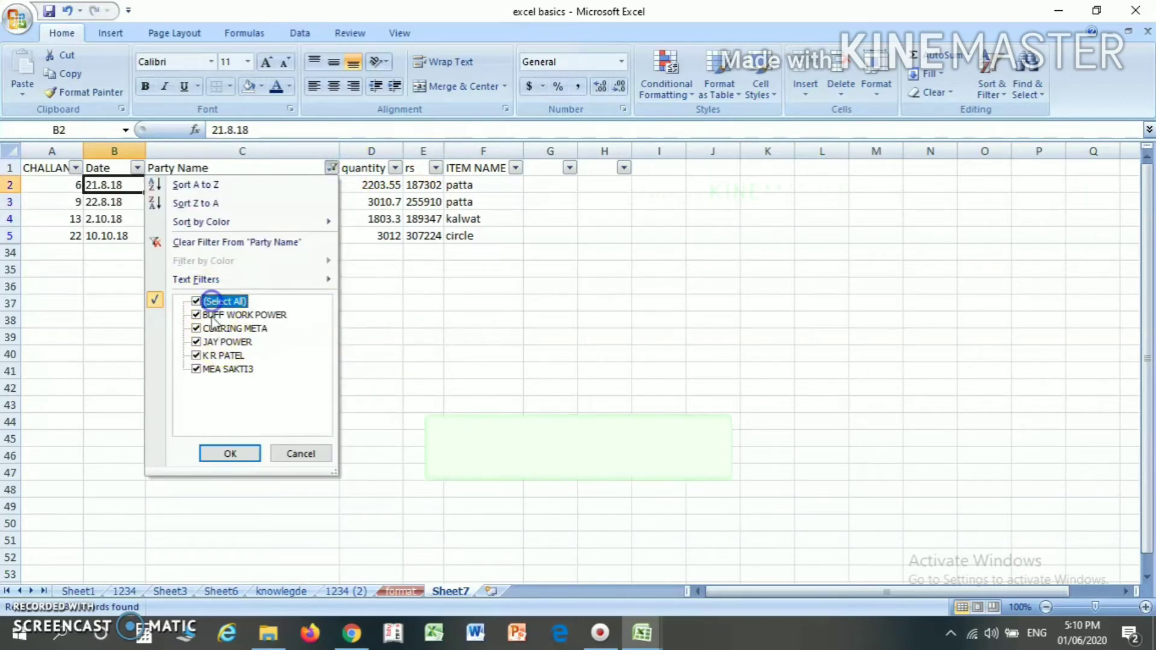
{"action": "left_click", "coordinate": [226, 452]}
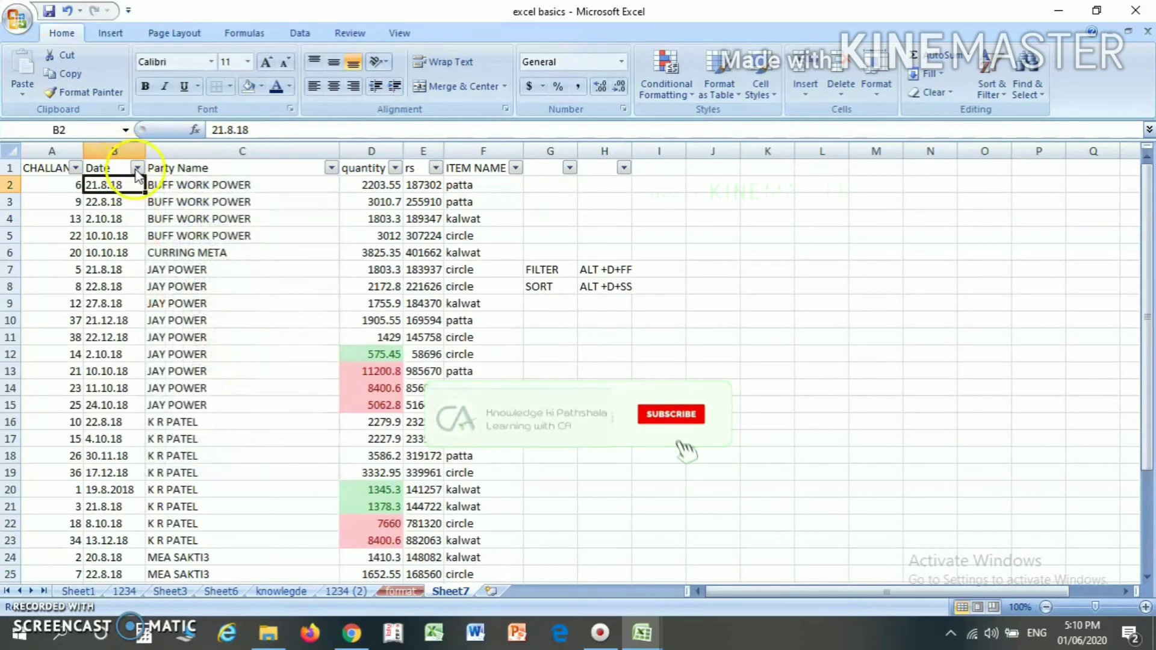
- Examine the text filter conditions available for the Date column and close them without applying any
{"action": "left_click", "coordinate": [137, 168]}
{"action": "mouse_move", "coordinate": [78, 279]}
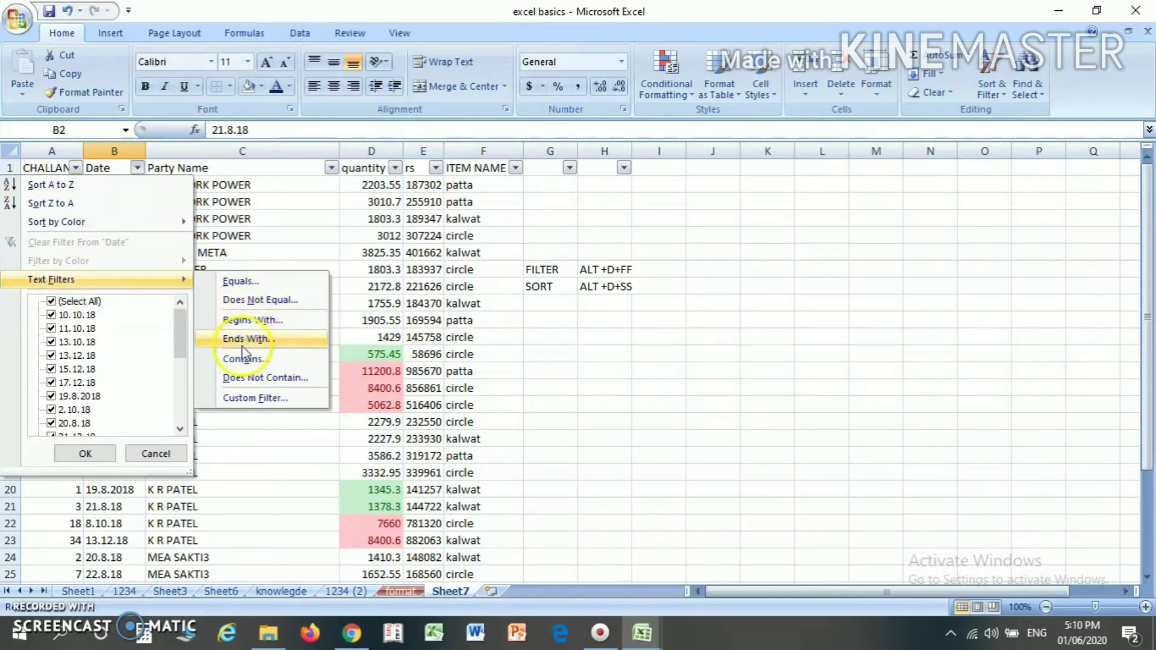
{"action": "left_click", "coordinate": [491, 335]}
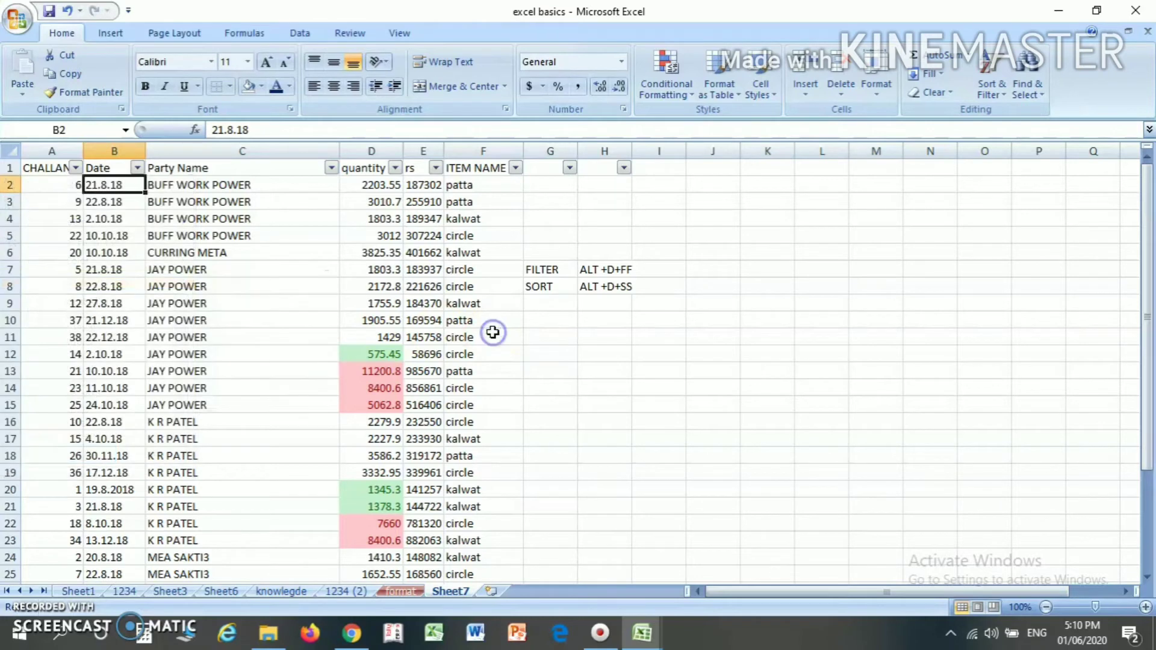
{"action": "left_click", "coordinate": [492, 335]}
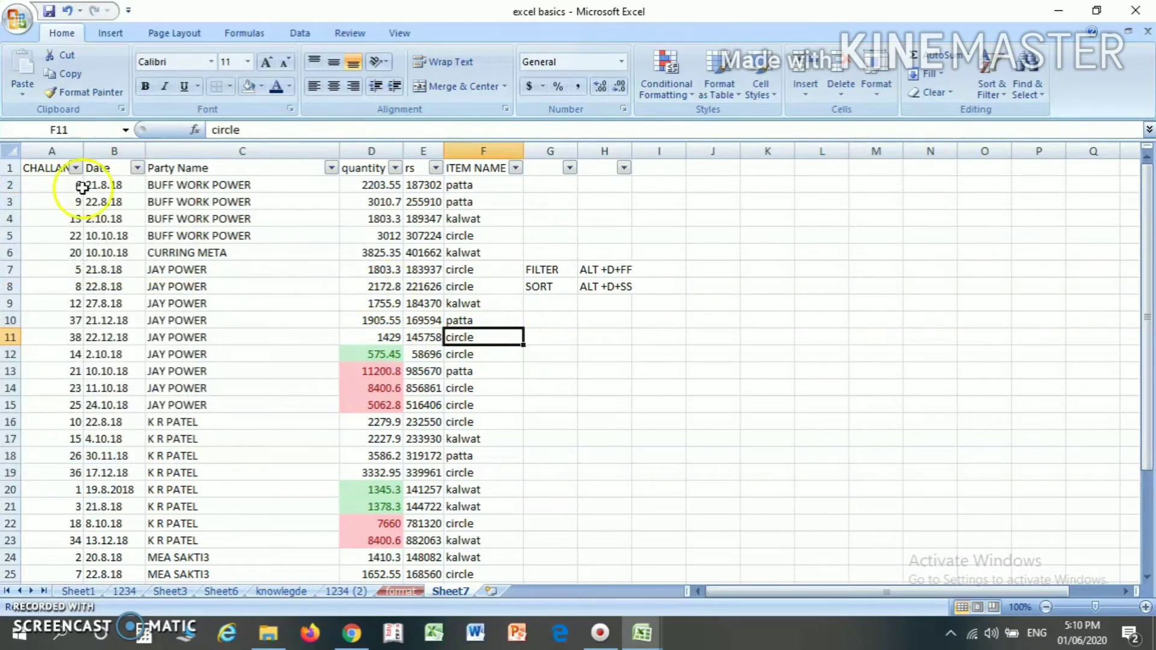
- Turn off filtering for the table, starting from the CHALLAN NO header in A1
{"action": "left_click", "coordinate": [54, 169]}
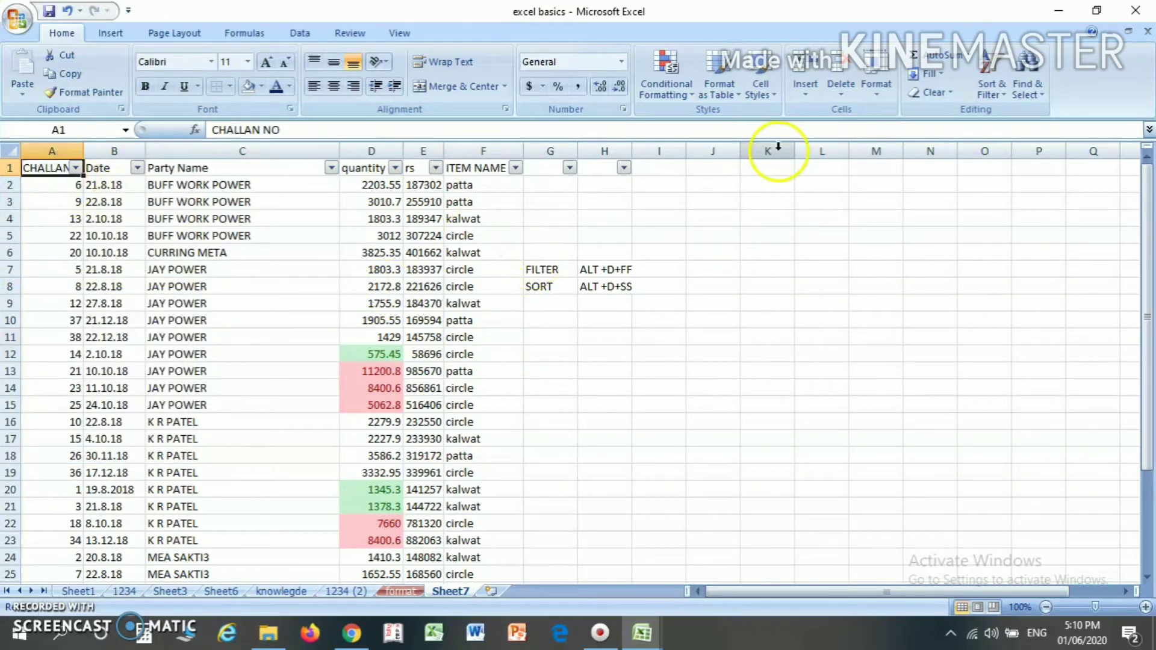
{"action": "left_click", "coordinate": [989, 89]}
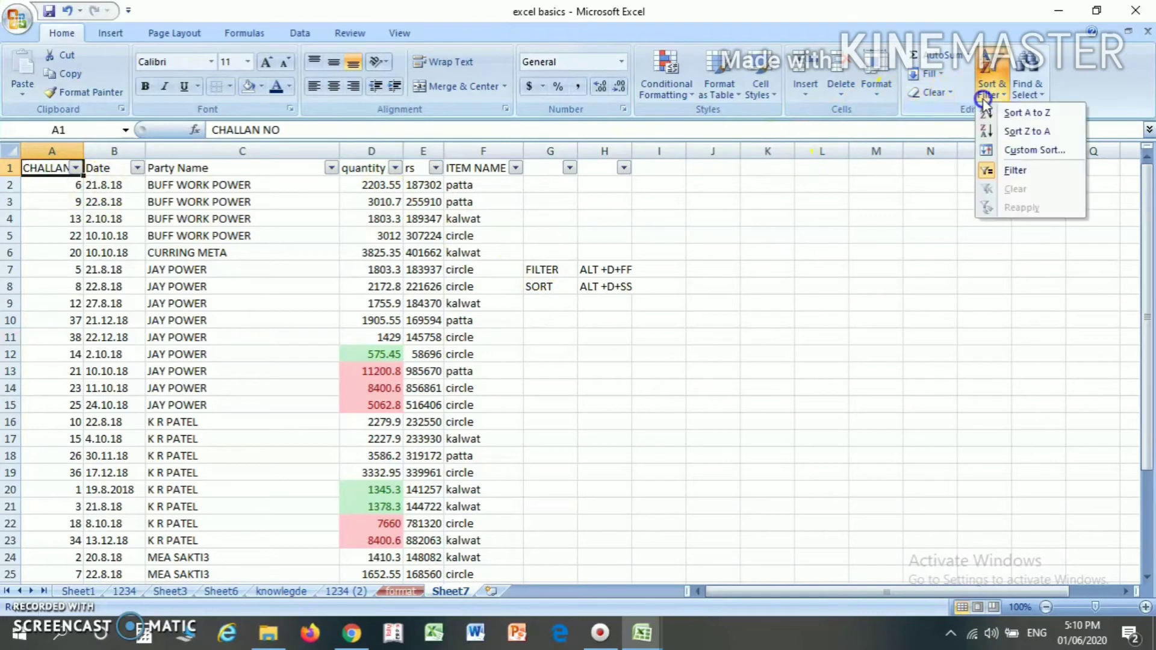
{"action": "left_click", "coordinate": [1007, 171]}
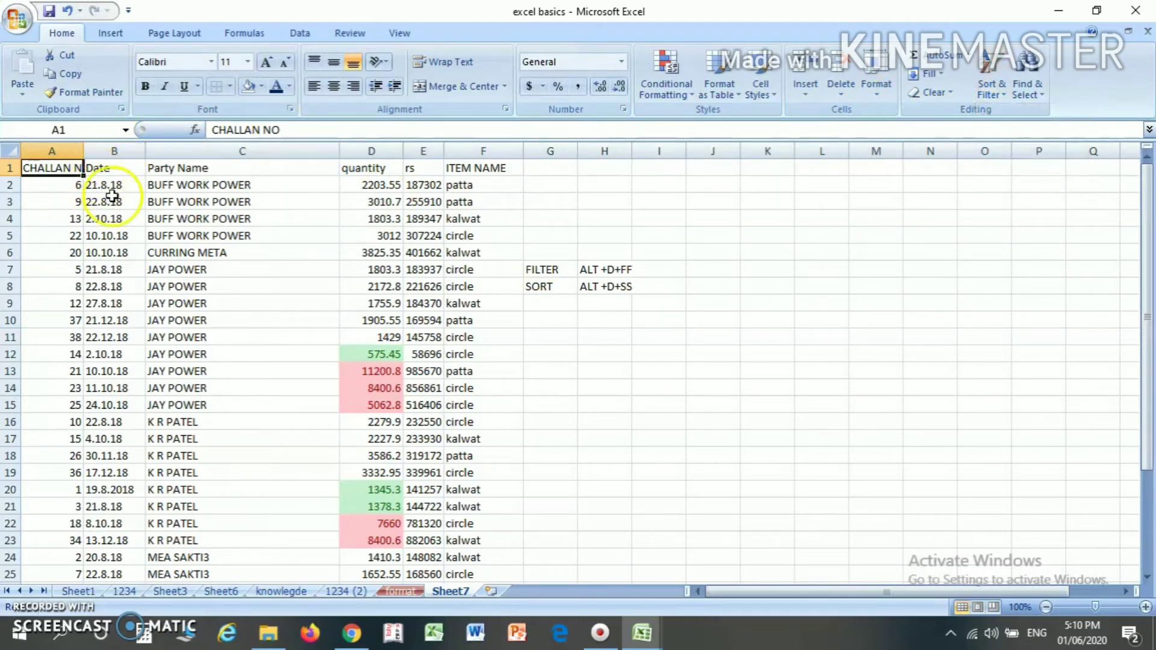
- Check the FILTER shortcut noted in H7 and use it to turn filtering on from the header cell A1
{"action": "left_click", "coordinate": [590, 266]}
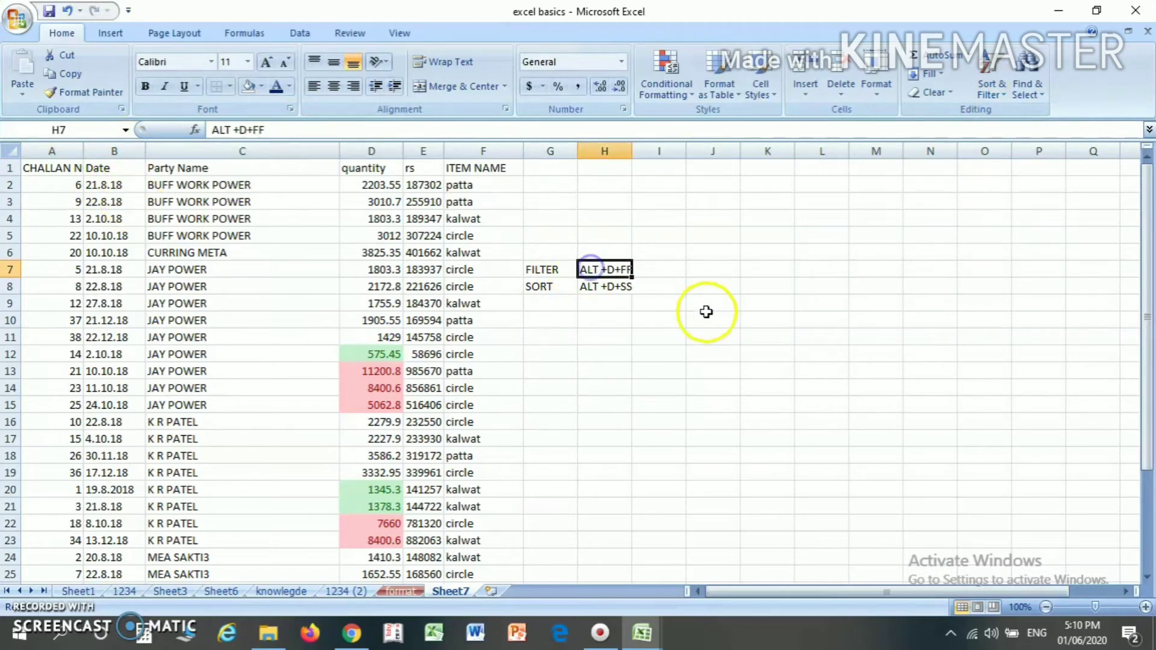
{"action": "left_click", "coordinate": [692, 269]}
{"action": "left_click", "coordinate": [52, 167]}
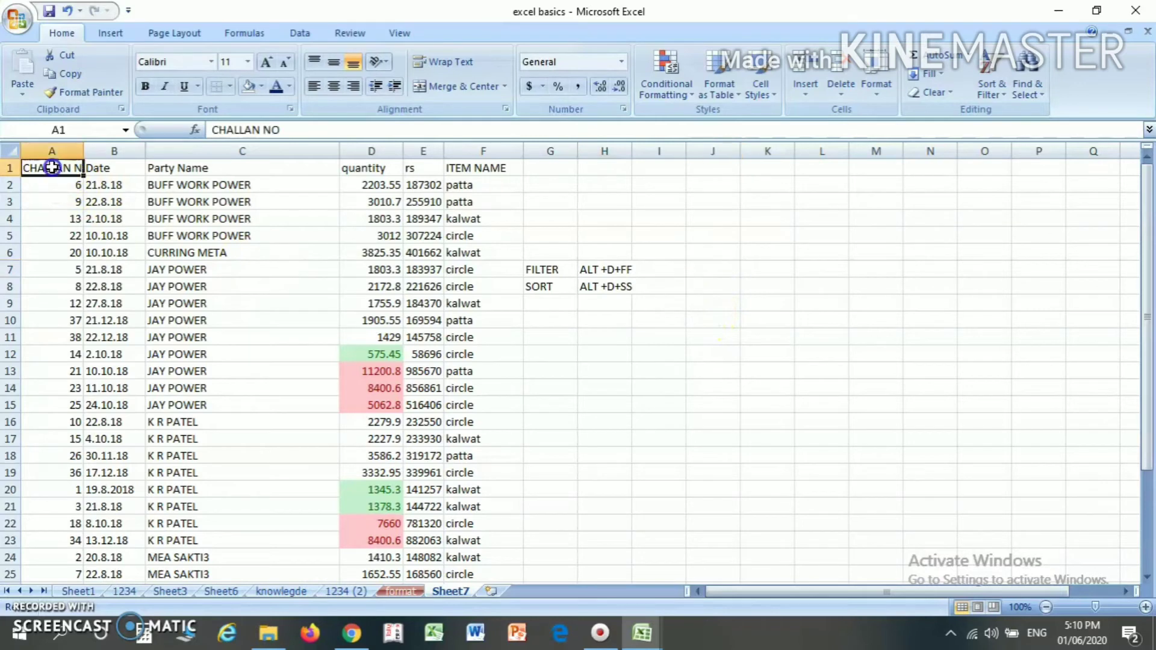
{"action": "key", "text": "alt"}
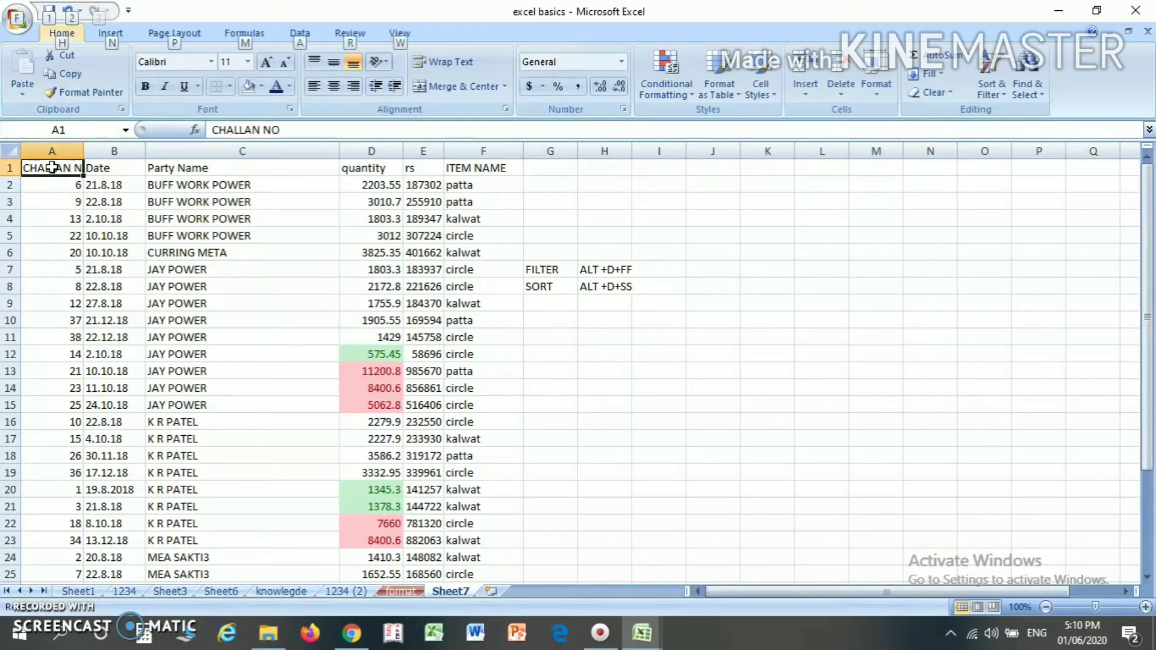
{"action": "key", "text": "d"}
{"action": "key", "text": "f"}
{"action": "key", "text": "f"}
{"action": "left_click", "coordinate": [319, 206]}
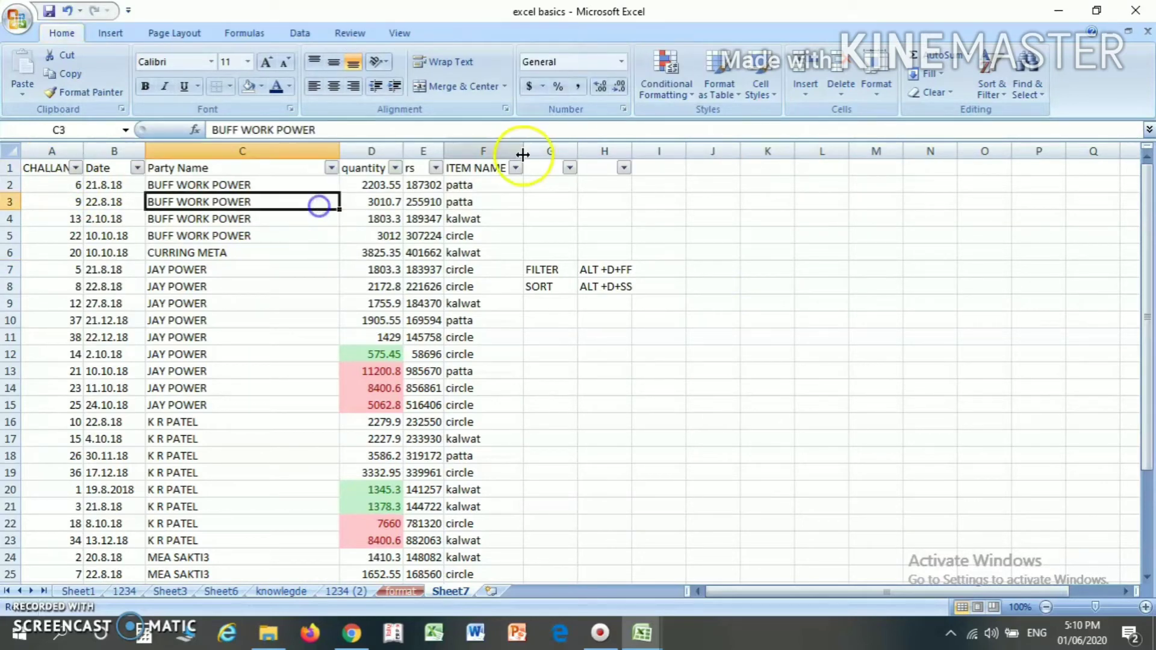
- Review the available sort and filter commands and the filter shortcut noted in H7
{"action": "left_click", "coordinate": [978, 96]}
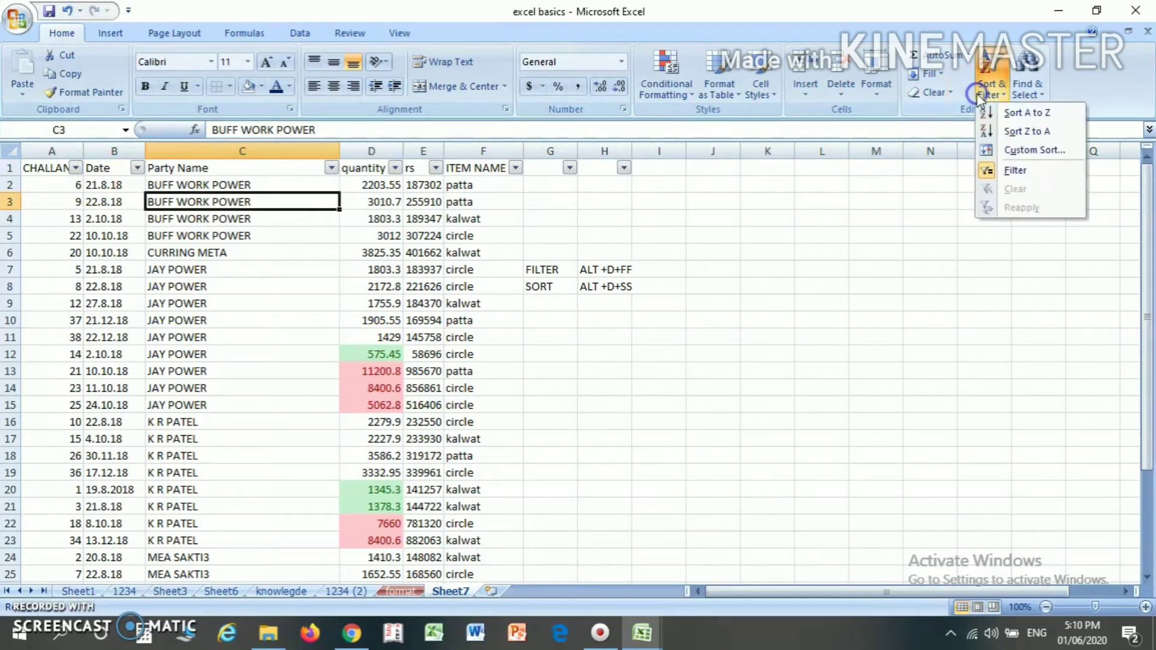
{"action": "left_click", "coordinate": [34, 183]}
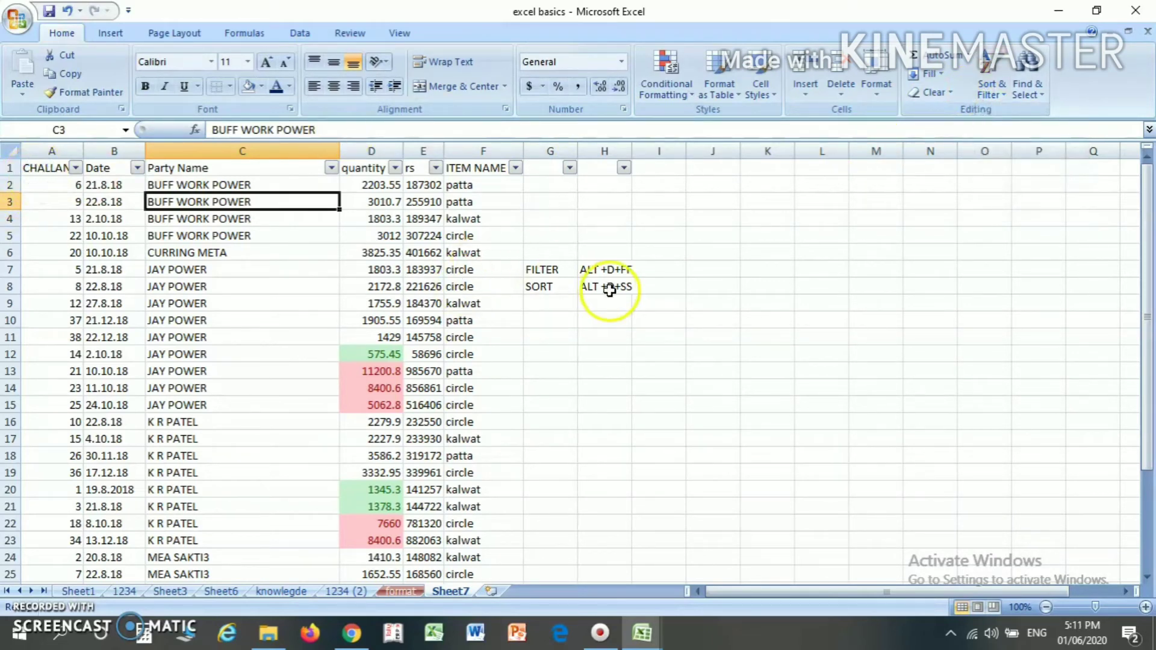
{"action": "left_click", "coordinate": [620, 269]}
{"action": "left_click", "coordinate": [671, 274]}
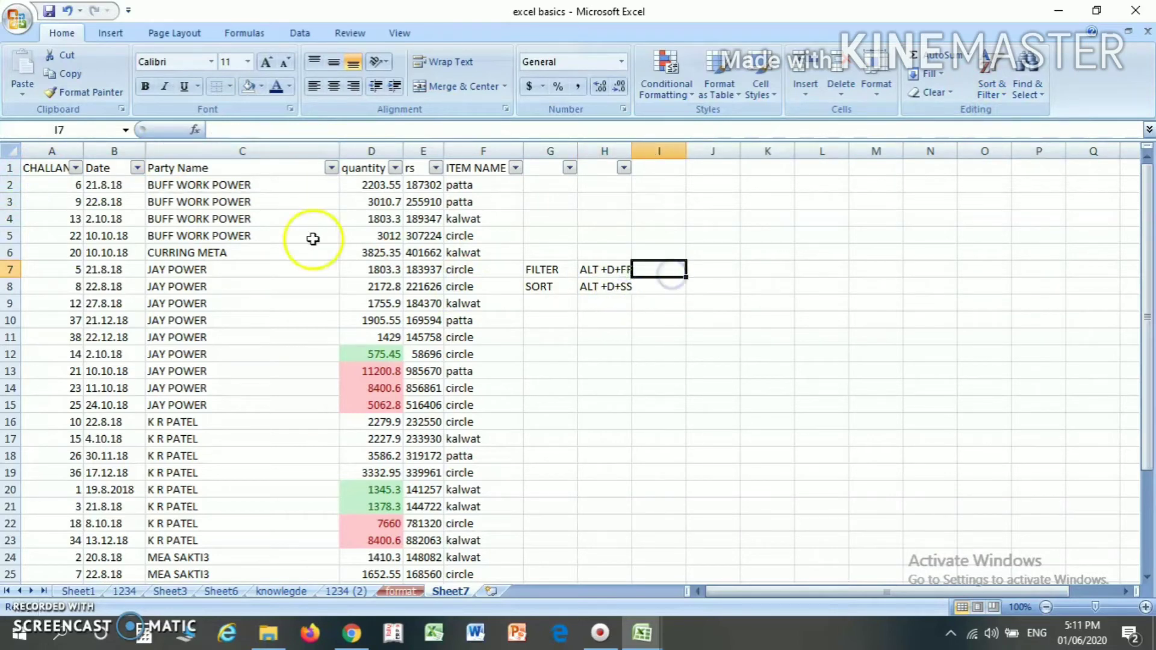
- Turn off the table's filter from cell A2 in the challan column using the noted shortcut
{"action": "left_click", "coordinate": [47, 171]}
{"action": "left_click", "coordinate": [33, 168]}
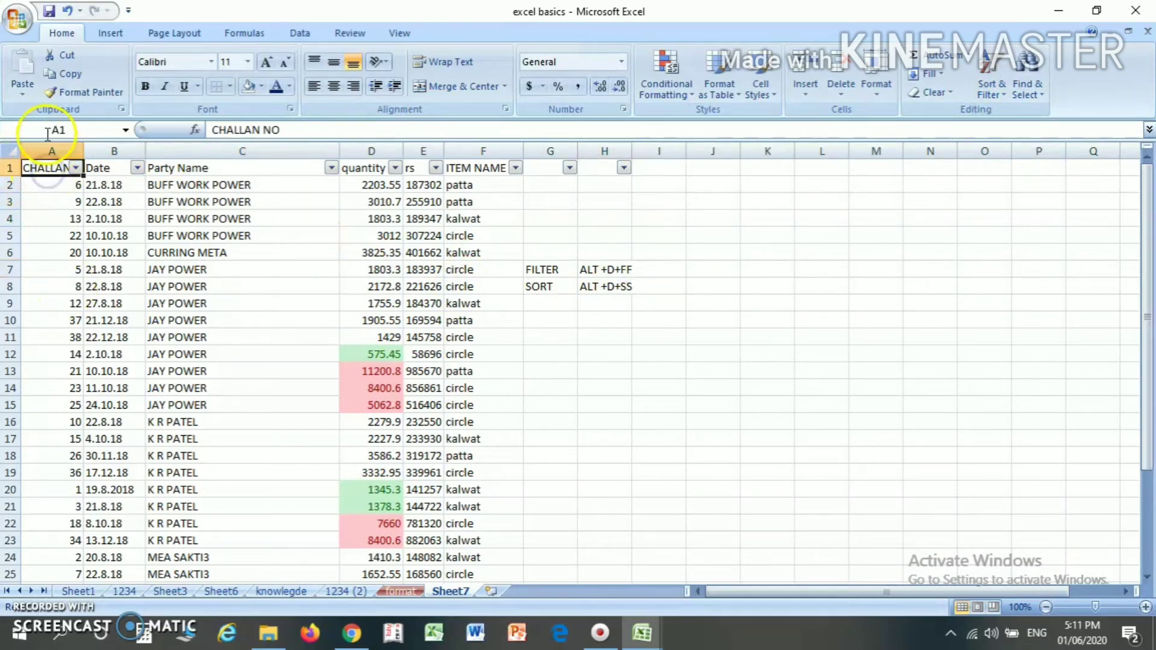
{"action": "left_click", "coordinate": [55, 184]}
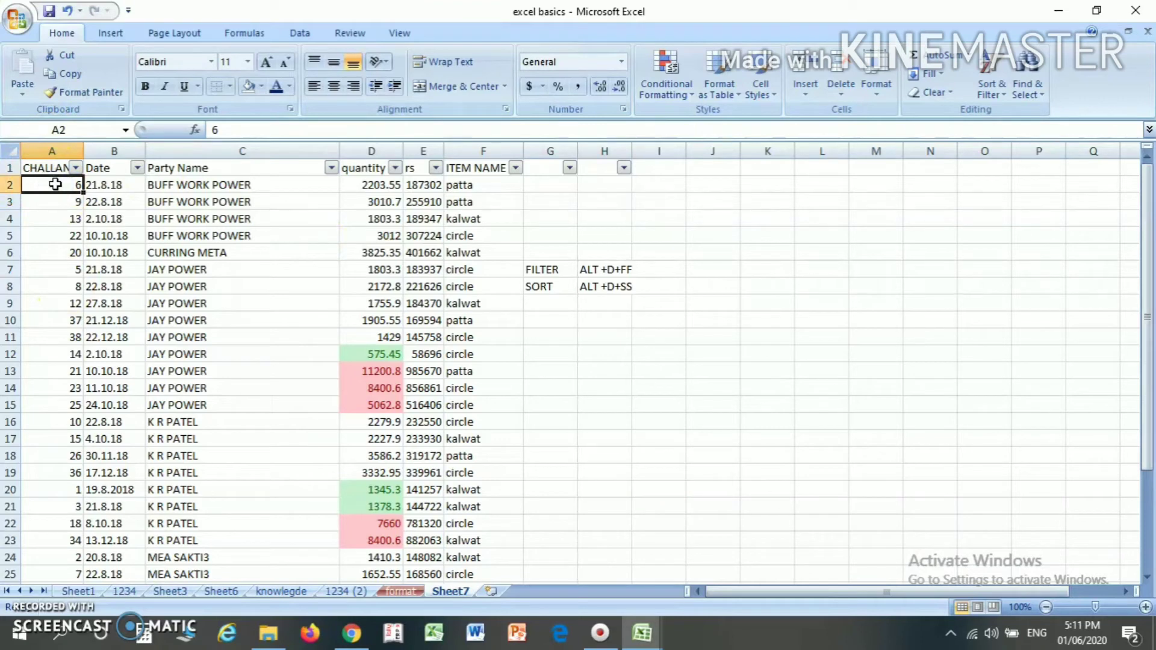
{"action": "key", "text": "alt+d"}
{"action": "key", "text": "f"}
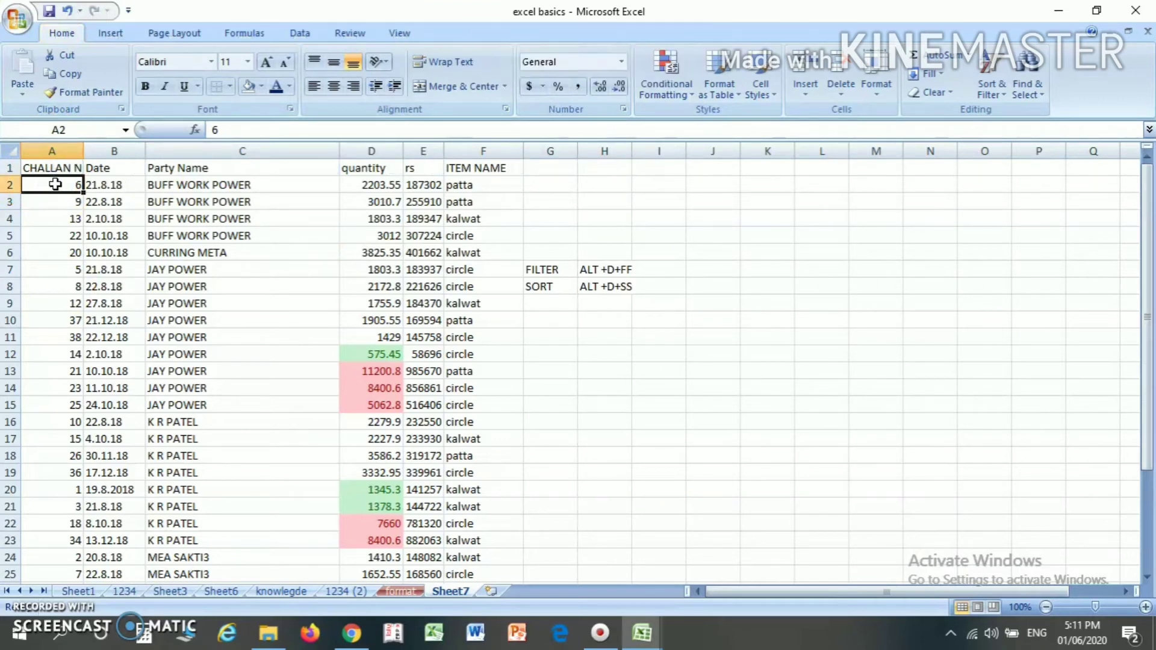
{"action": "left_click", "coordinate": [56, 221]}
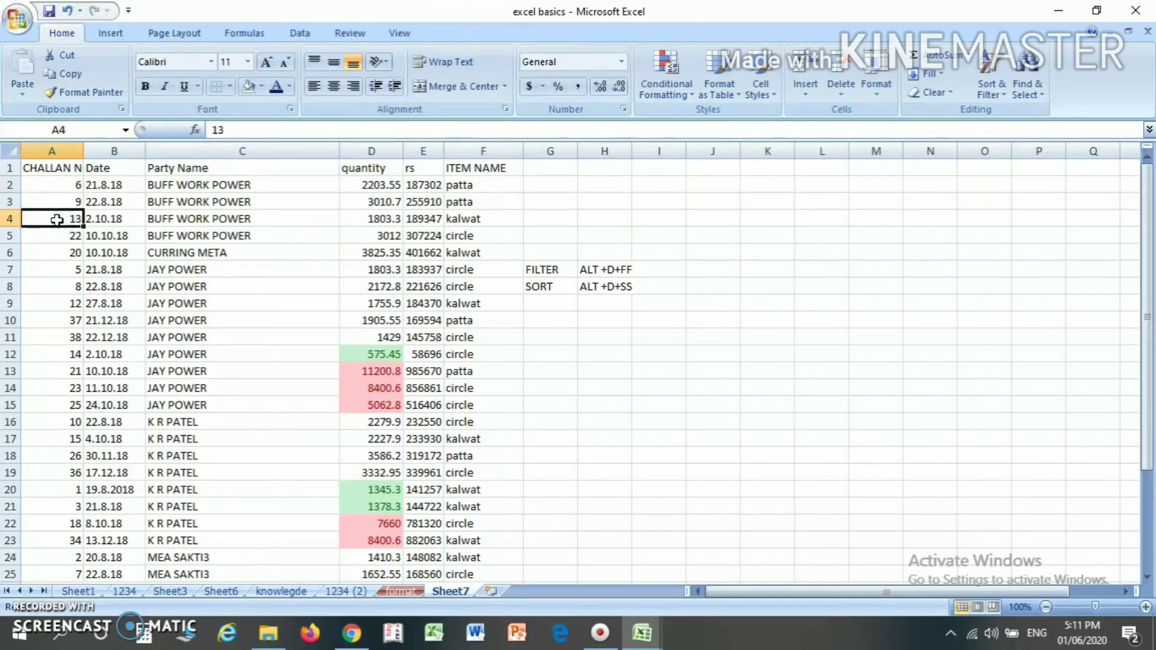
- Try to sort the table A to Z from the CHALLAN NO header in A1, and undo the sort
{"action": "key", "text": "ctrl+Home"}
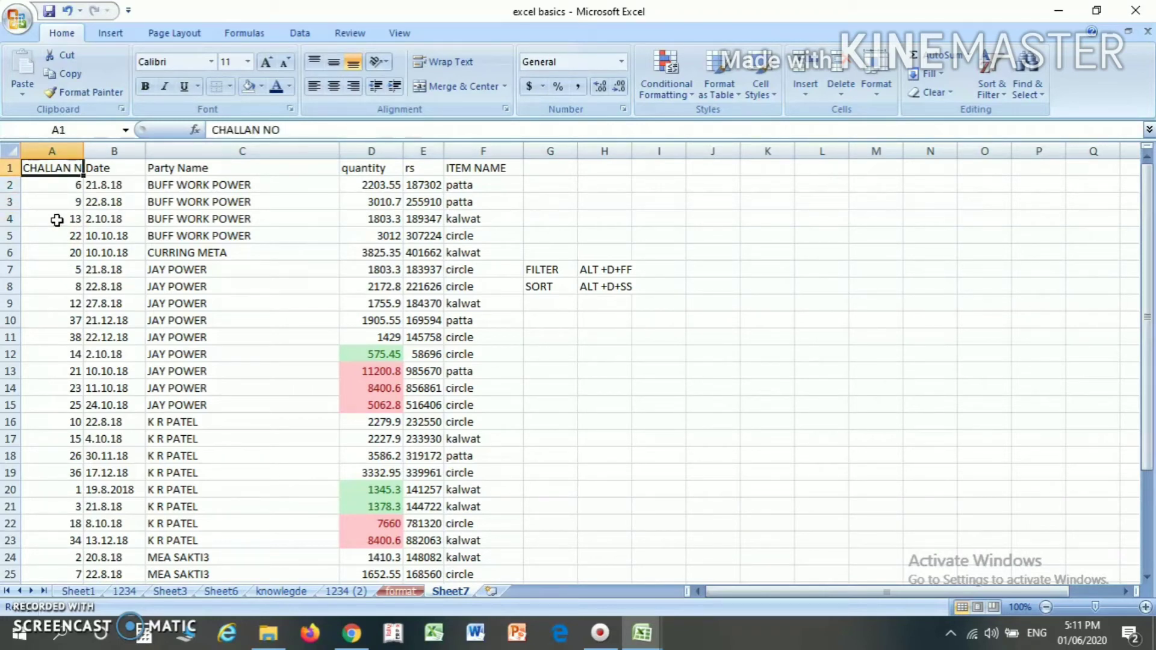
{"action": "left_click", "coordinate": [988, 97]}
{"action": "left_click", "coordinate": [1000, 114]}
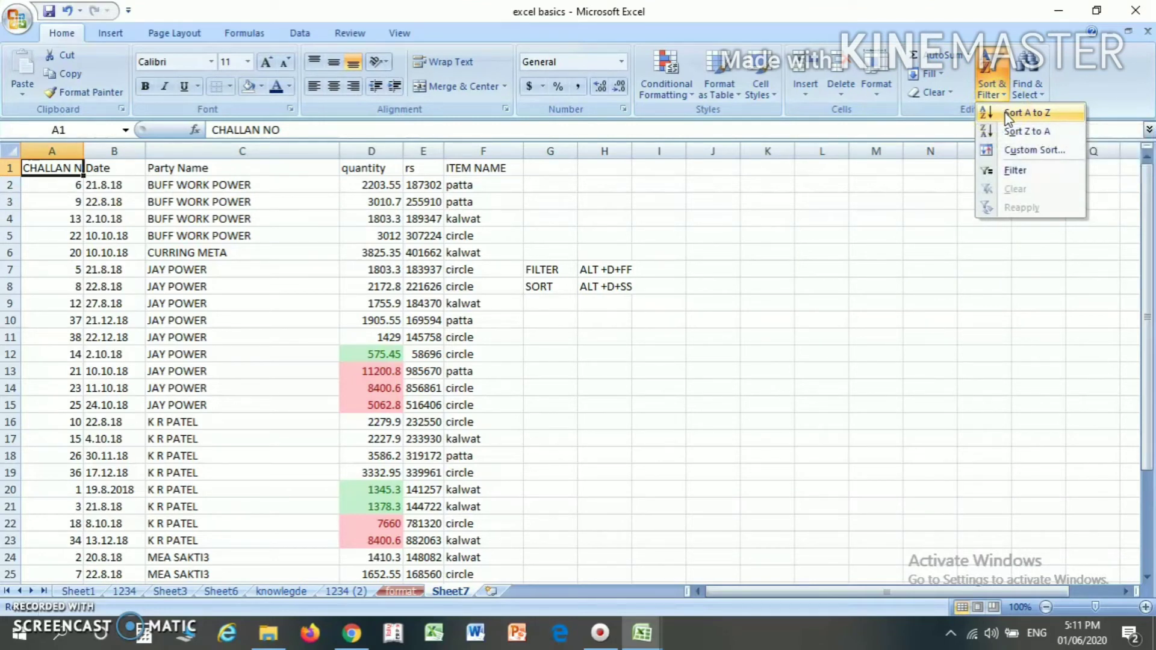
{"action": "left_click", "coordinate": [1004, 113]}
{"action": "left_click", "coordinate": [164, 187]}
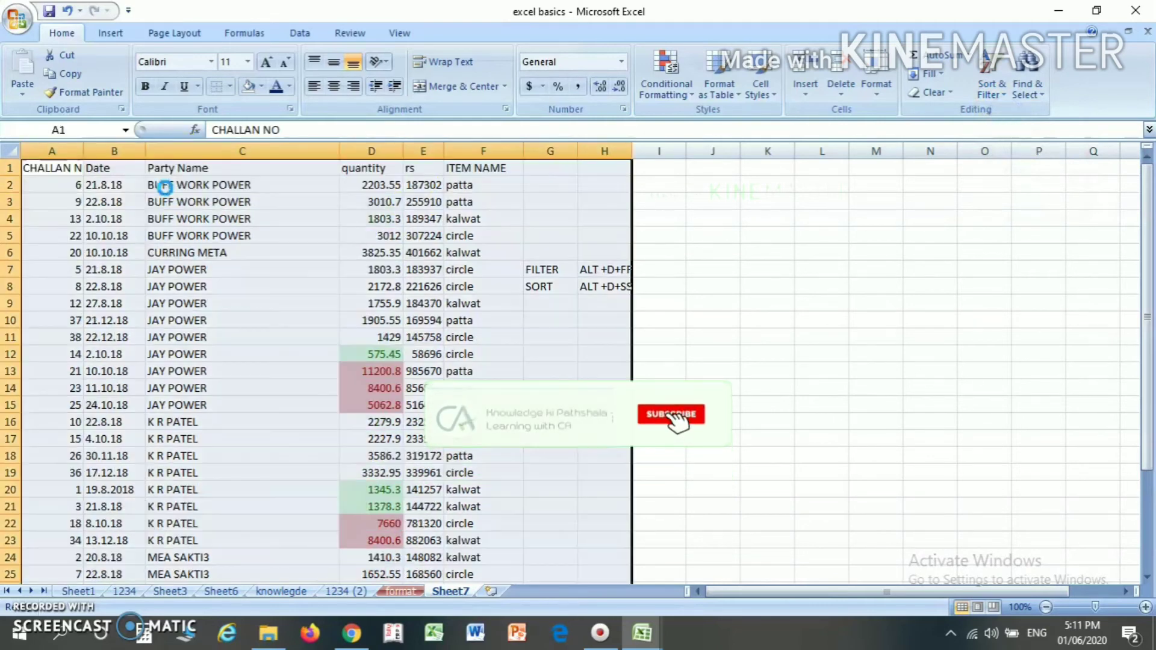
{"action": "key", "text": "ctrl+z"}
- Sort the table range A1:F33 from smallest to largest by CHALLAN NO
{"action": "key", "text": "Down"}
{"action": "key", "text": "Up"}
{"action": "key", "text": "shift+Right"}
{"action": "key", "text": "shift+Right"}
{"action": "key", "text": "shift+Right"}
{"action": "key", "text": "shift+Right"}
{"action": "key", "text": "shift+Right"}
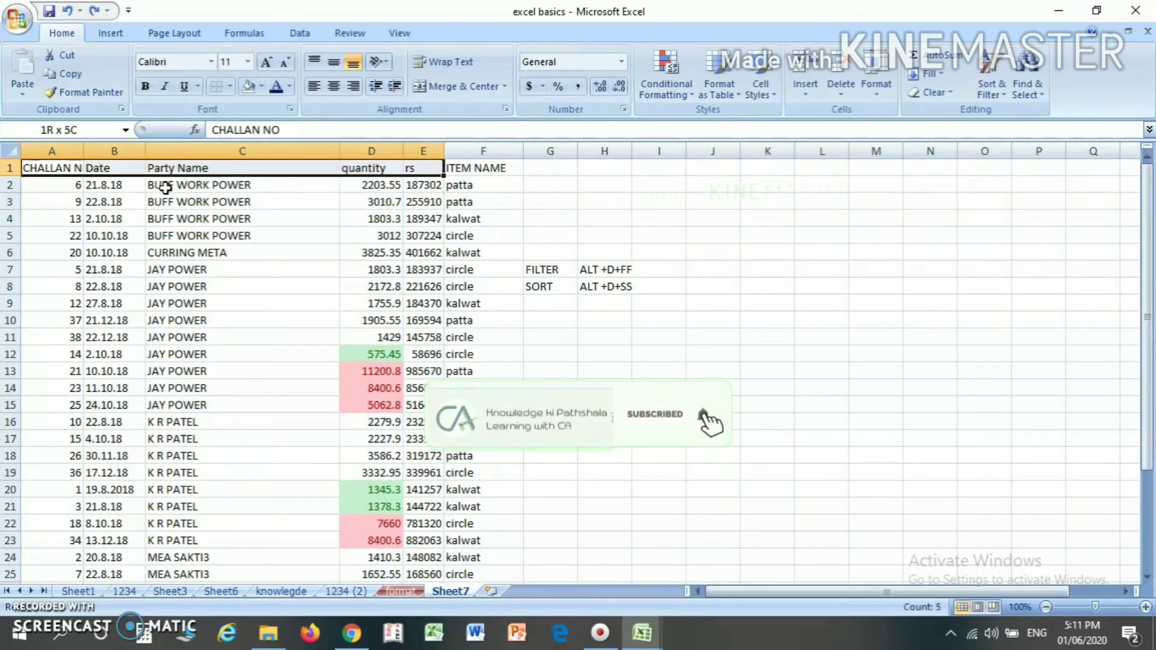
{"action": "key", "text": "shift+Down"}
{"action": "key", "text": "shift+Down"}
{"action": "key", "text": "shift+Down"}
{"action": "key", "text": "shift+Down"}
{"action": "key", "text": "shift+Down"}
{"action": "key", "text": "shift+Down"}
{"action": "key", "text": "shift+Down"}
{"action": "key", "text": "shift+Down"}
{"action": "key", "text": "shift+Down"}
{"action": "key", "text": "shift+Down"}
{"action": "key", "text": "shift+Down"}
{"action": "key", "text": "shift+Down"}
{"action": "key", "text": "shift+Down"}
{"action": "key", "text": "shift+Down"}
{"action": "key", "text": "shift+Down"}
{"action": "key", "text": "shift+Down"}
{"action": "key", "text": "shift+Down"}
{"action": "key", "text": "shift+Down"}
{"action": "key", "text": "shift+Down"}
{"action": "key", "text": "shift+Down"}
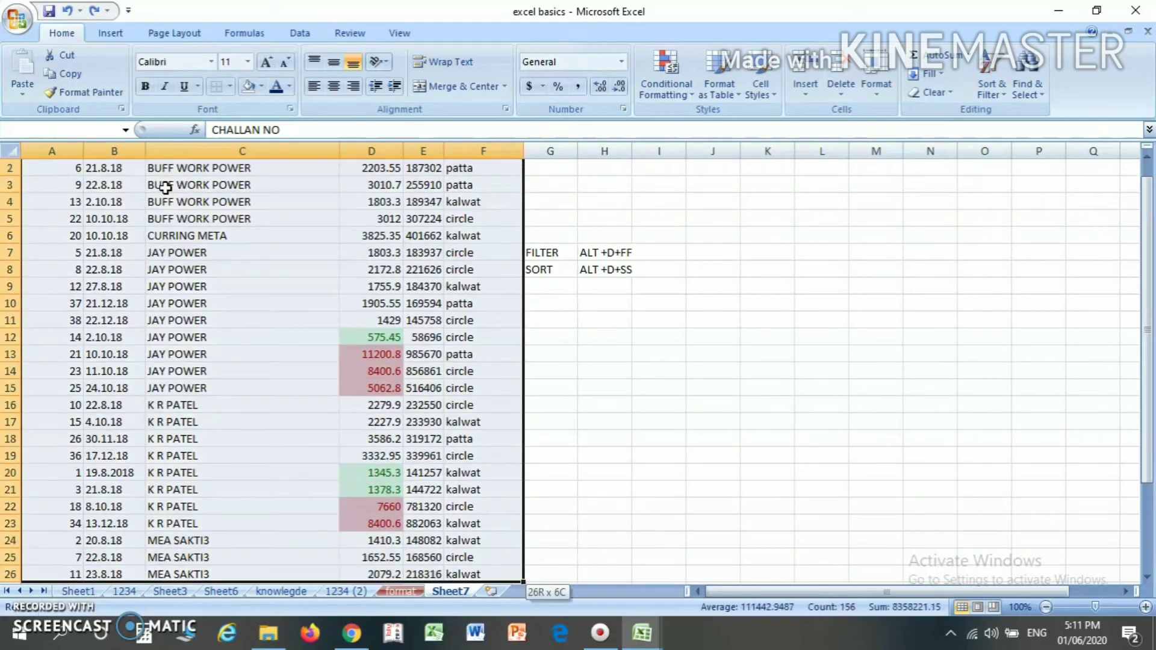
{"action": "key", "text": "shift+Up"}
{"action": "key", "text": "shift+Up"}
{"action": "key", "text": "shift+Up"}
{"action": "key", "text": "shift+Up"}
{"action": "key", "text": "shift+Up"}
{"action": "key", "text": "shift+Up"}
{"action": "key", "text": "shift+Up"}
{"action": "key", "text": "shift+Up"}
{"action": "key", "text": "shift+Up"}
{"action": "key", "text": "shift+Up"}
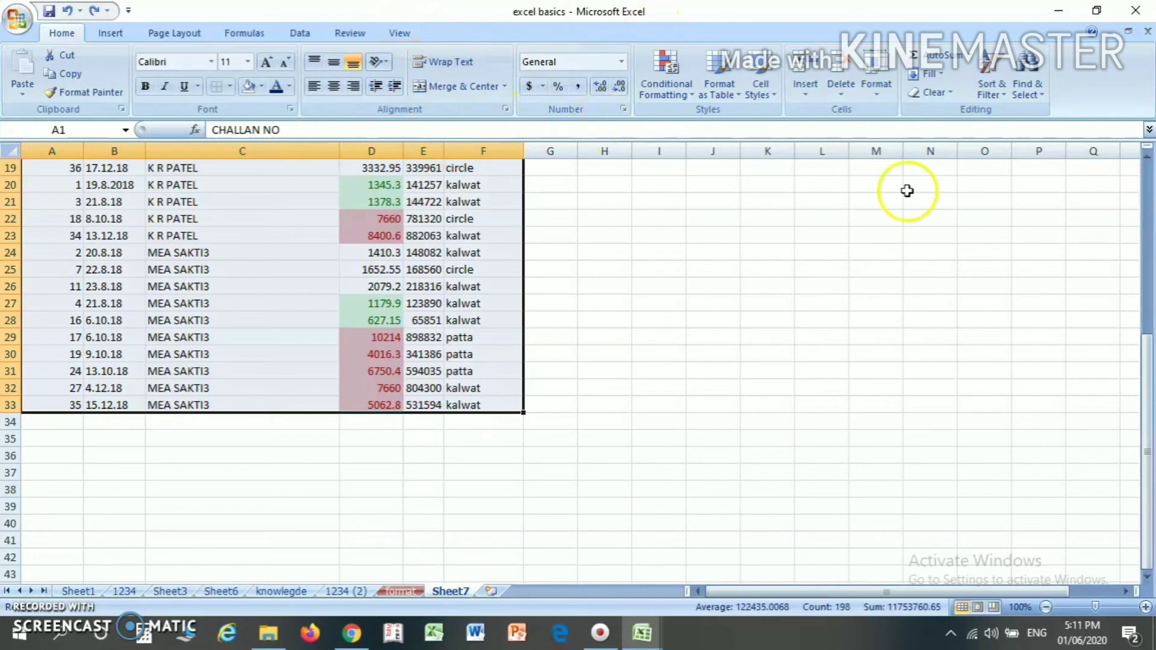
{"action": "left_click", "coordinate": [991, 87]}
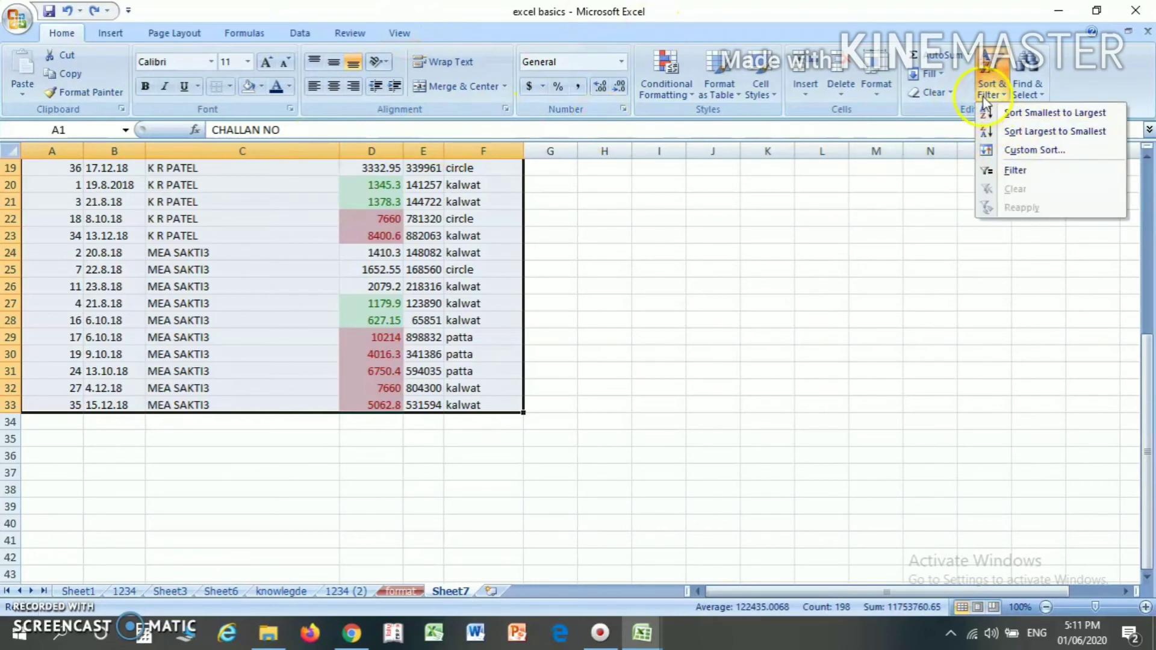
{"action": "left_click", "coordinate": [999, 97]}
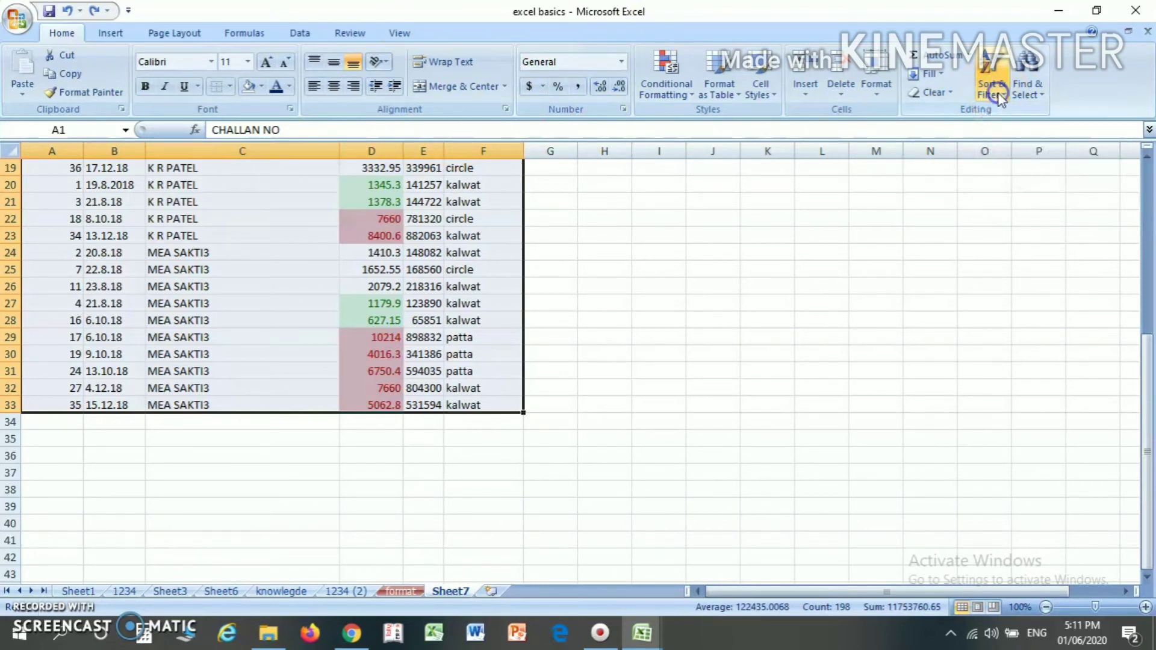
{"action": "left_click", "coordinate": [1000, 96]}
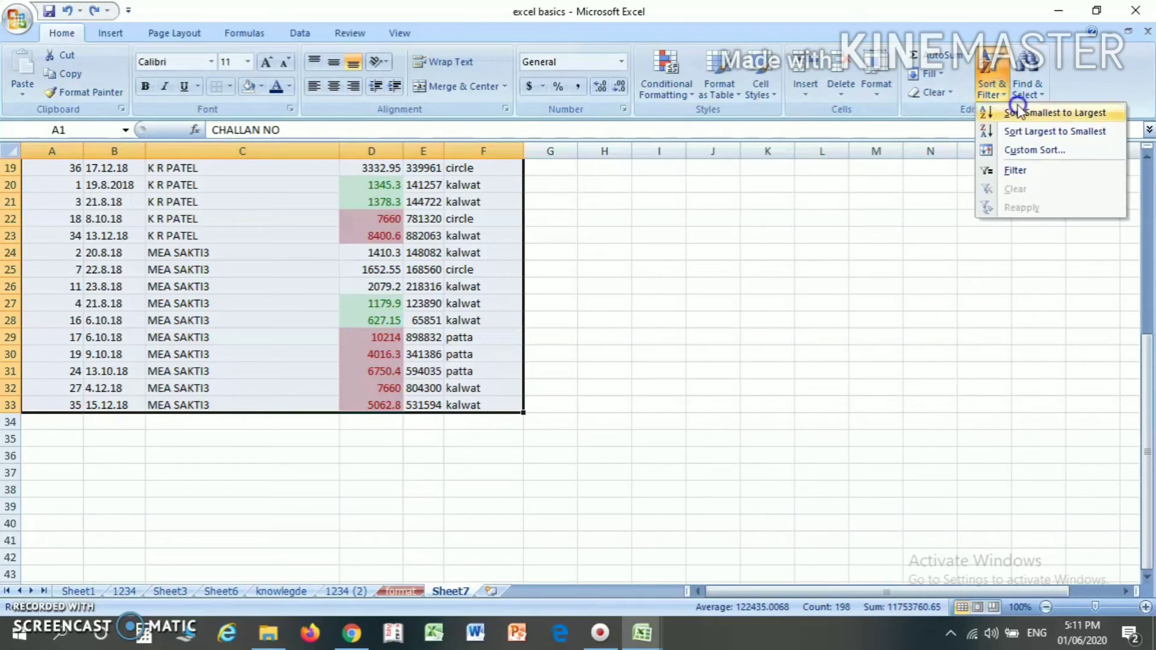
{"action": "left_click", "coordinate": [1055, 113]}
- Review the order of the challan numbers in column A, ending on the header cell A1
{"action": "left_click", "coordinate": [123, 229]}
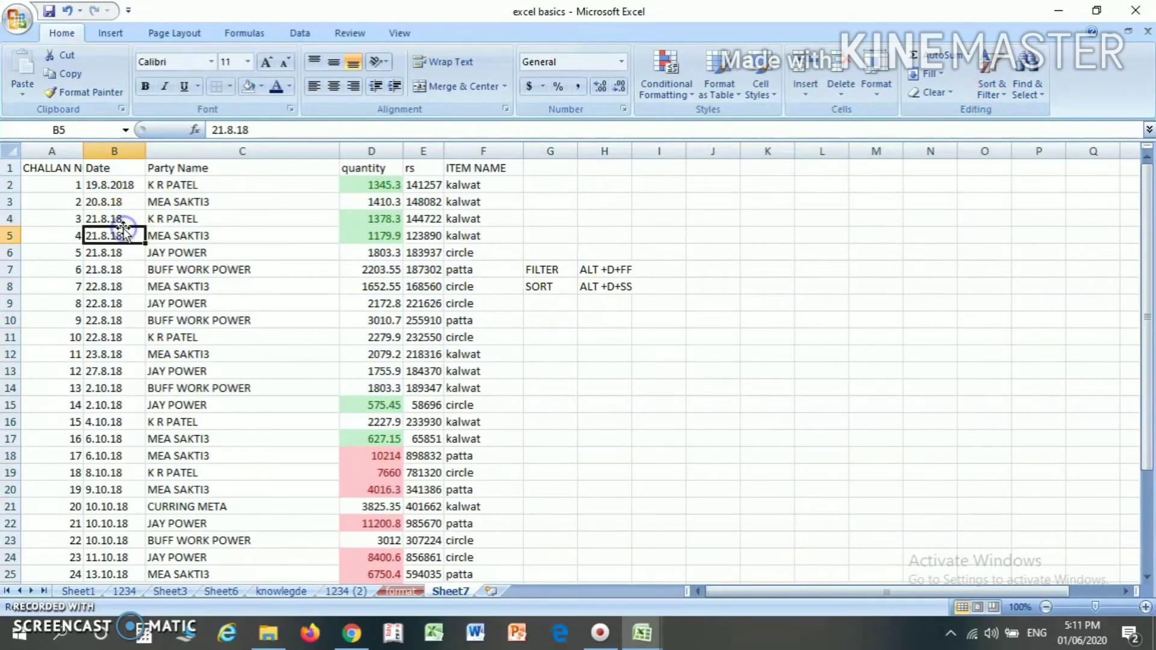
{"action": "key", "text": "Left"}
{"action": "key", "text": "Up"}
{"action": "key", "text": "Up"}
{"action": "key", "text": "Up"}
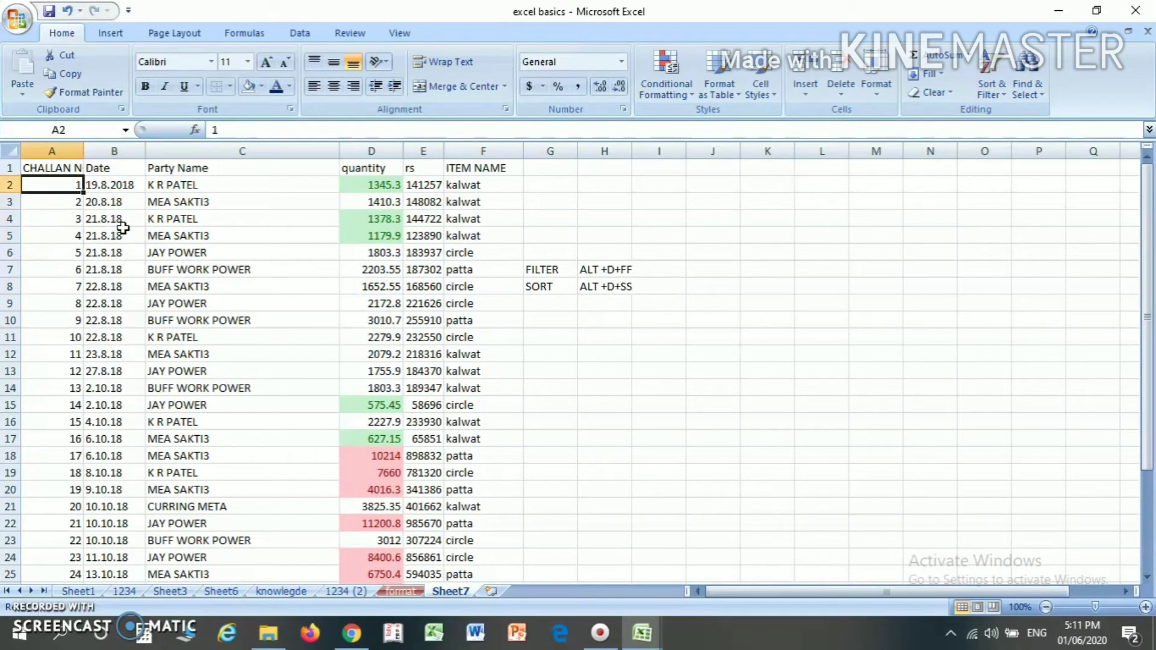
{"action": "key", "text": "Down"}
{"action": "key", "text": "Down"}
{"action": "key", "text": "Up"}
{"action": "key", "text": "Up"}
{"action": "key", "text": "Down"}
{"action": "key", "text": "Down"}
{"action": "key", "text": "Down"}
{"action": "key", "text": "Down"}
{"action": "key", "text": "Down"}
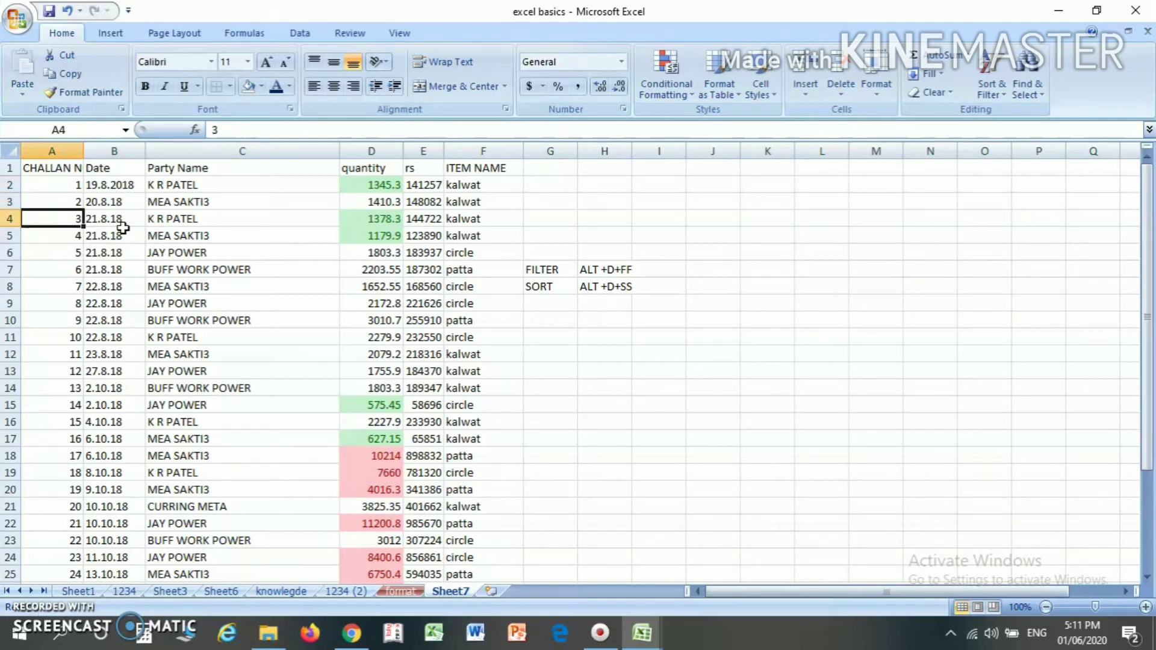
{"action": "key", "text": "Down"}
{"action": "key", "text": "Up"}
{"action": "key", "text": "Up"}
{"action": "key", "text": "Up"}
{"action": "key", "text": "Up"}
{"action": "key", "text": "Up"}
{"action": "key", "text": "Up"}
{"action": "key", "text": "Up"}
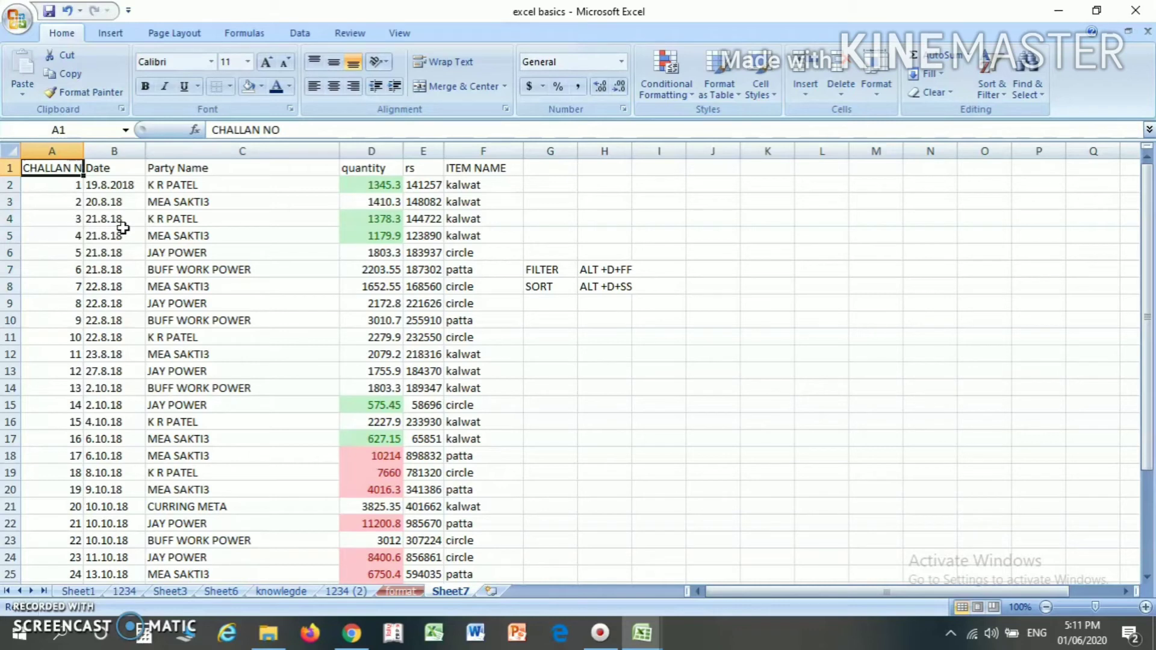
- Bring up the Sort dialog from A1, dismiss it and check the SORT shortcut noted in H8
{"action": "key", "text": "alt+d"}
{"action": "key", "text": "s"}
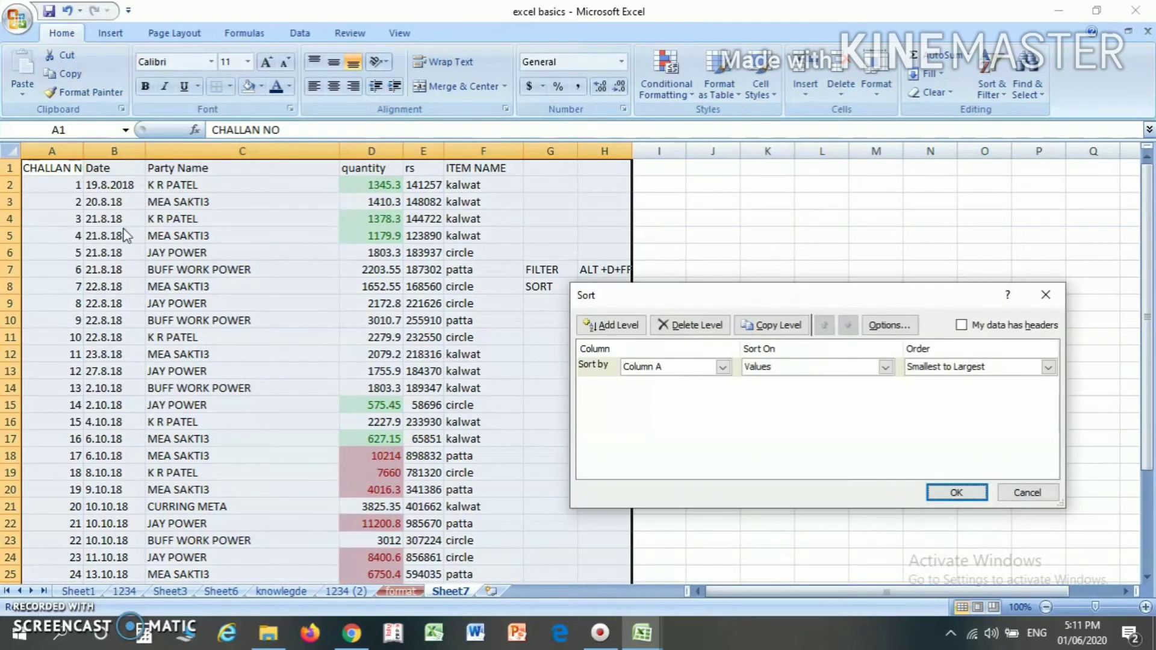
{"action": "left_click", "coordinate": [1045, 294]}
{"action": "left_click", "coordinate": [605, 290]}
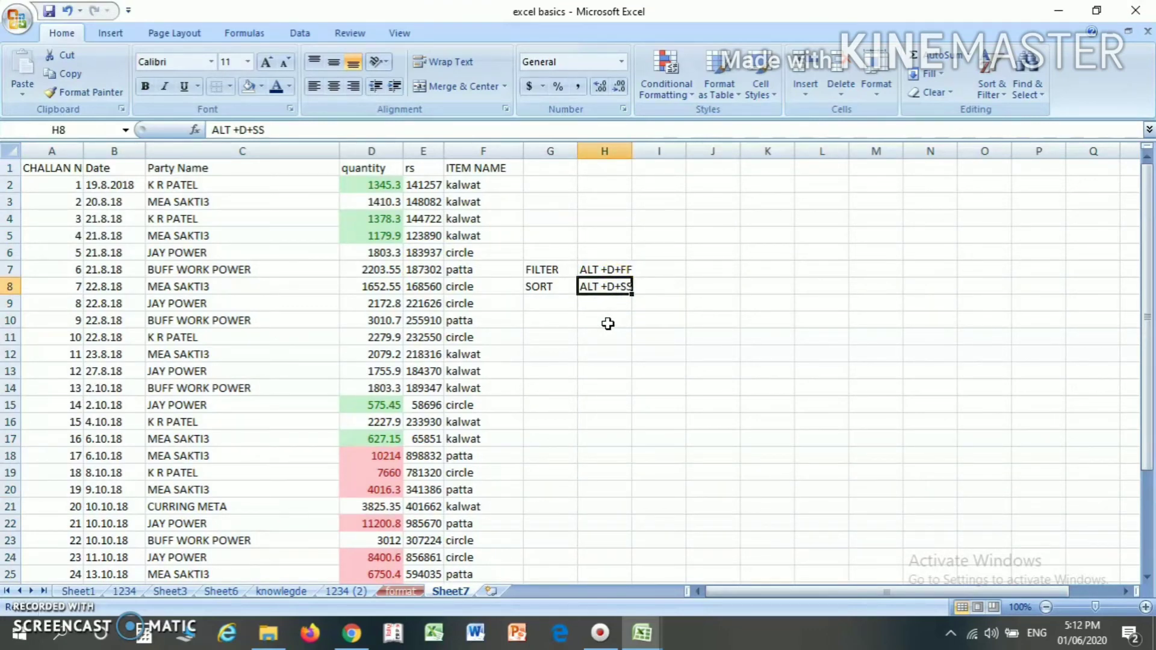
- Use the noted sort shortcut from H8 to examine the columns offered for sorting, and leave without sorting
{"action": "key", "text": "alt"}
{"action": "key", "text": "d"}
{"action": "key", "text": "s"}
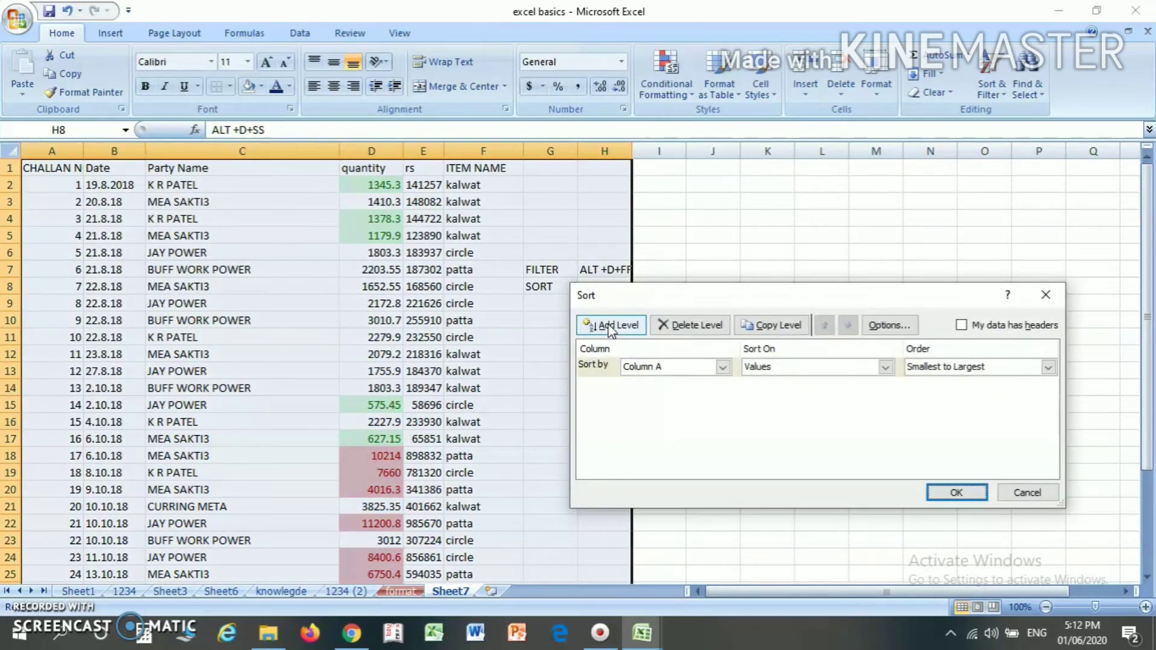
{"action": "left_click", "coordinate": [642, 367]}
{"action": "left_click", "coordinate": [647, 411]}
{"action": "key", "text": "Escape"}
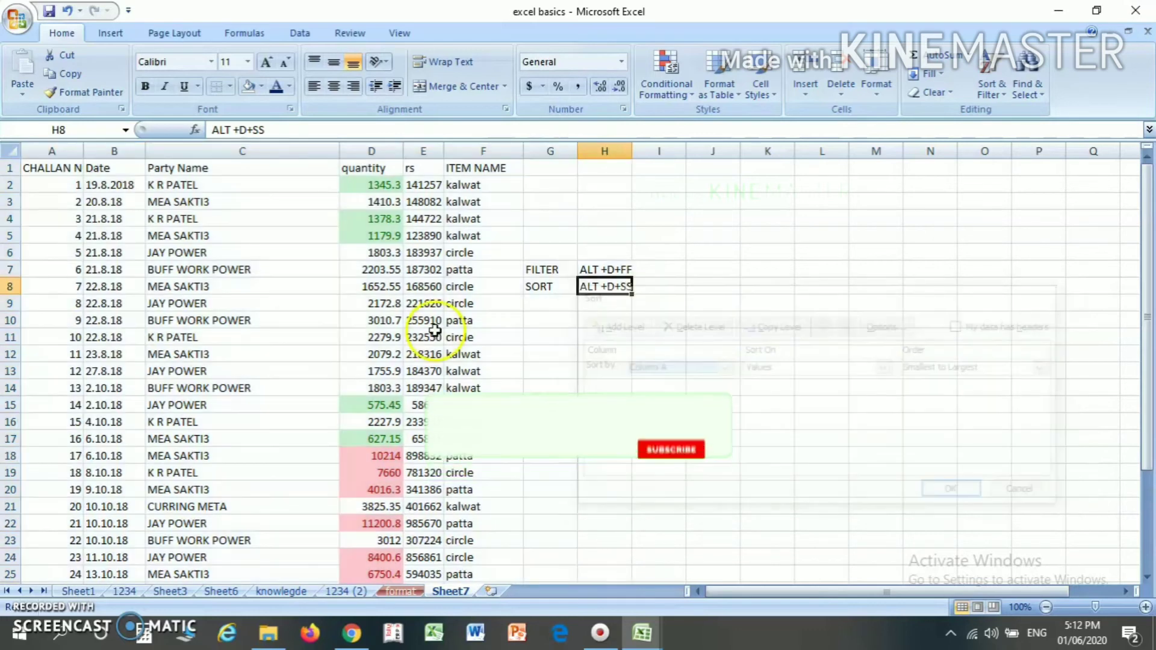
- Turn on filtering for the table from the CHALLAN NO header in A1
{"action": "left_click", "coordinate": [59, 170]}
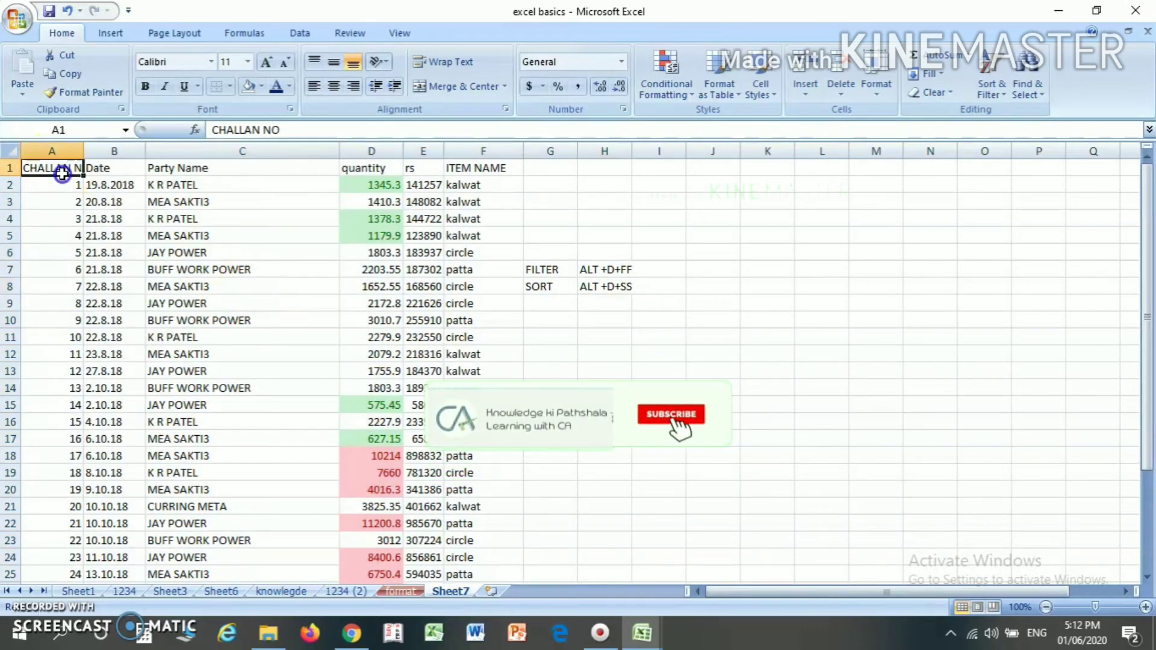
{"action": "left_click", "coordinate": [988, 95]}
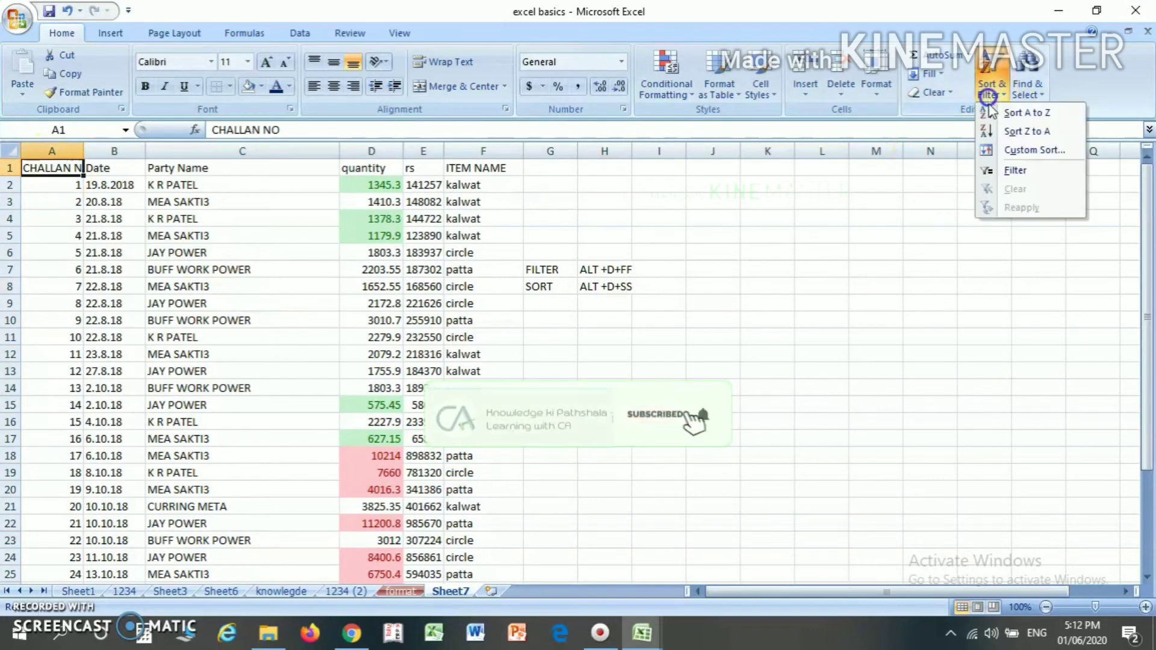
{"action": "left_click", "coordinate": [1015, 171]}
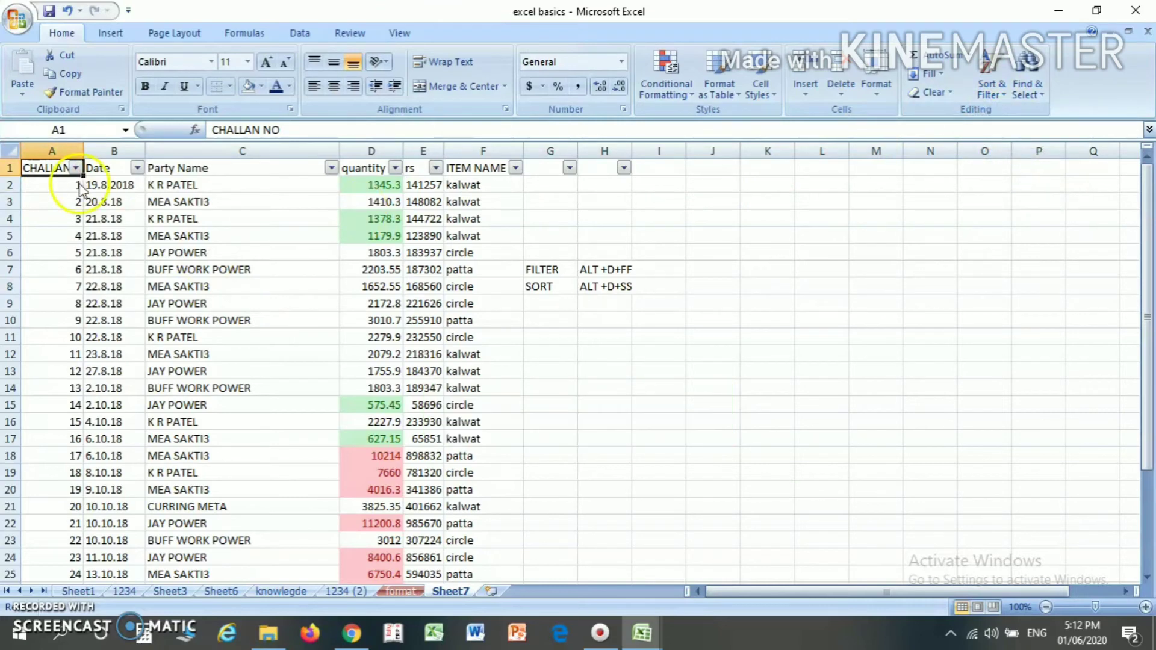
- Sort the table range A1:F33 by Party Name values from Z to A using the Sort dialog, and check the party column
{"action": "key", "text": "shift+Right"}
{"action": "key", "text": "shift+Right"}
{"action": "key", "text": "shift+Right"}
{"action": "key", "text": "shift+Right"}
{"action": "key", "text": "shift+Right"}
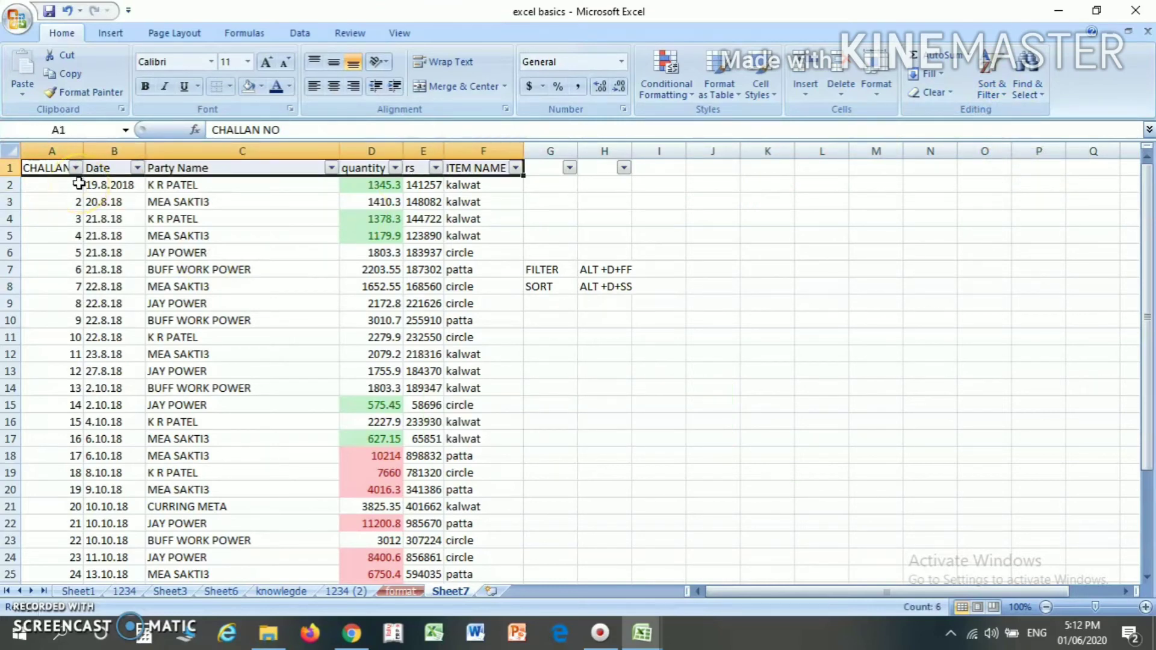
{"action": "key", "text": "ctrl+shift+Down"}
{"action": "key", "text": "alt"}
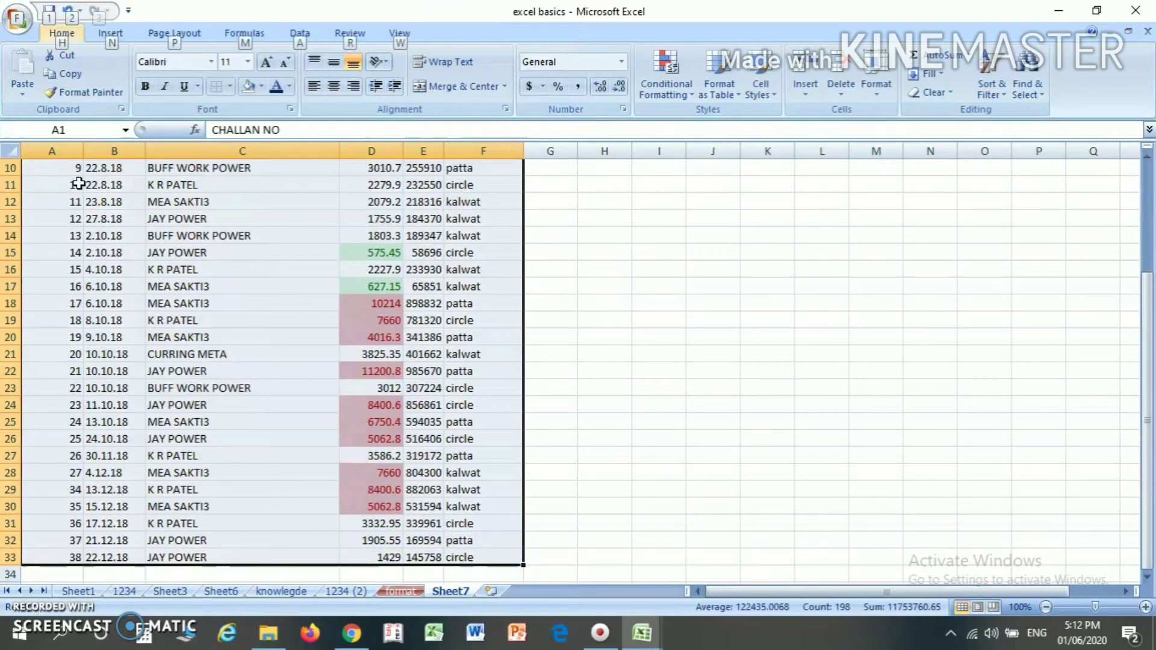
{"action": "key", "text": "d"}
{"action": "key", "text": "s"}
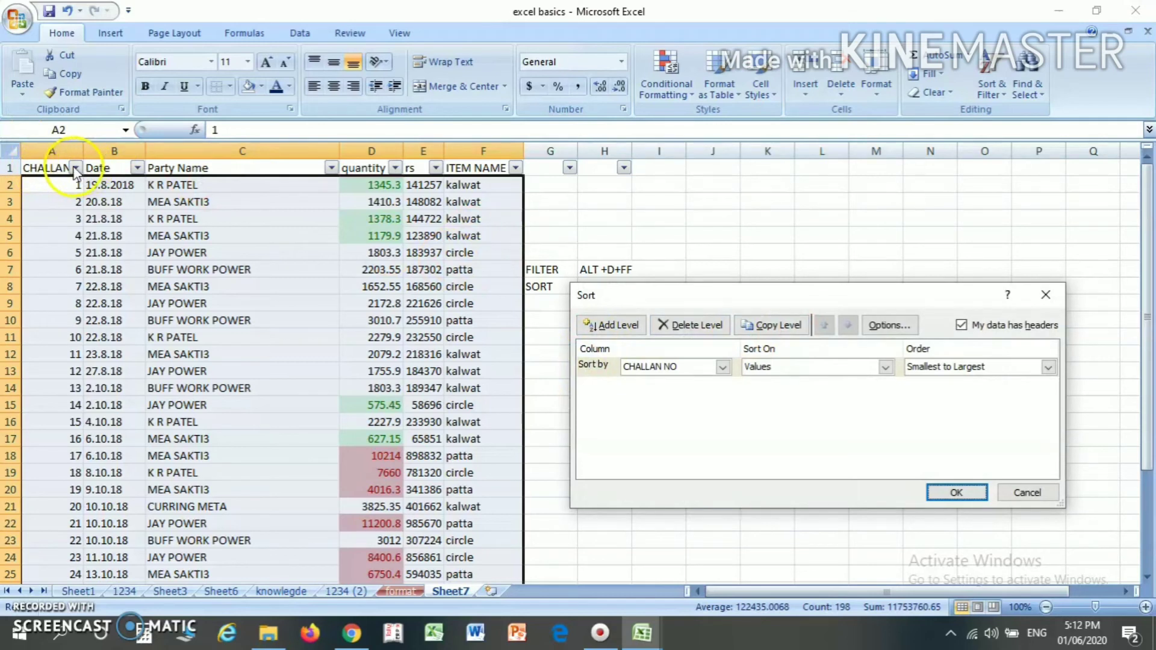
{"action": "left_click", "coordinate": [659, 368]}
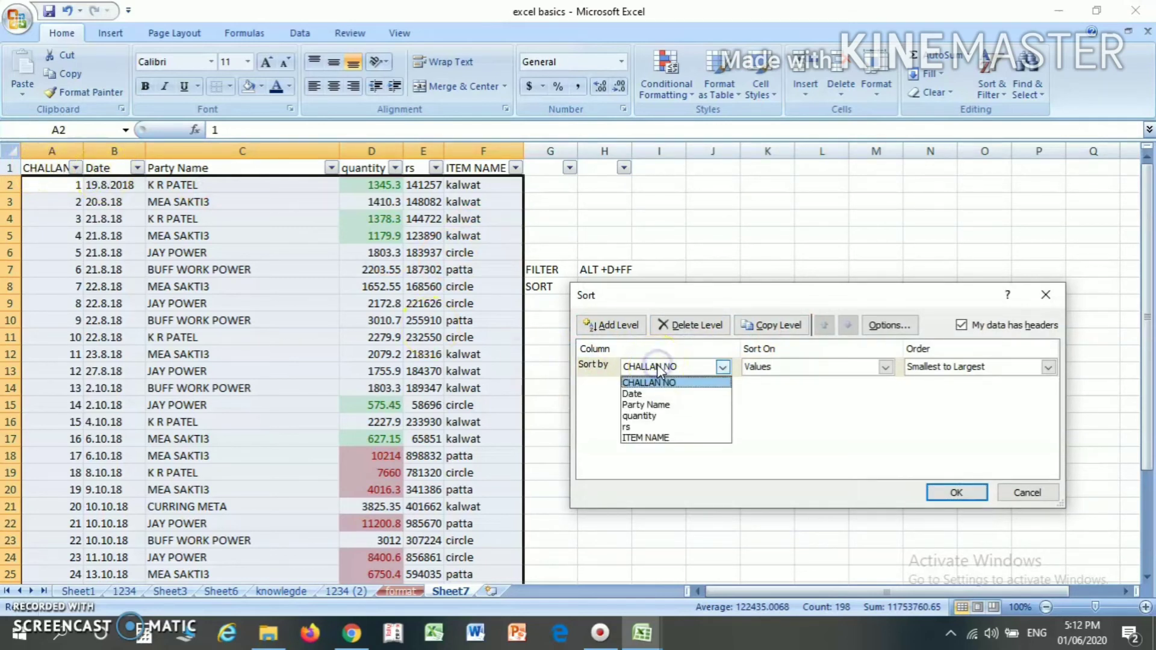
{"action": "left_click", "coordinate": [661, 406]}
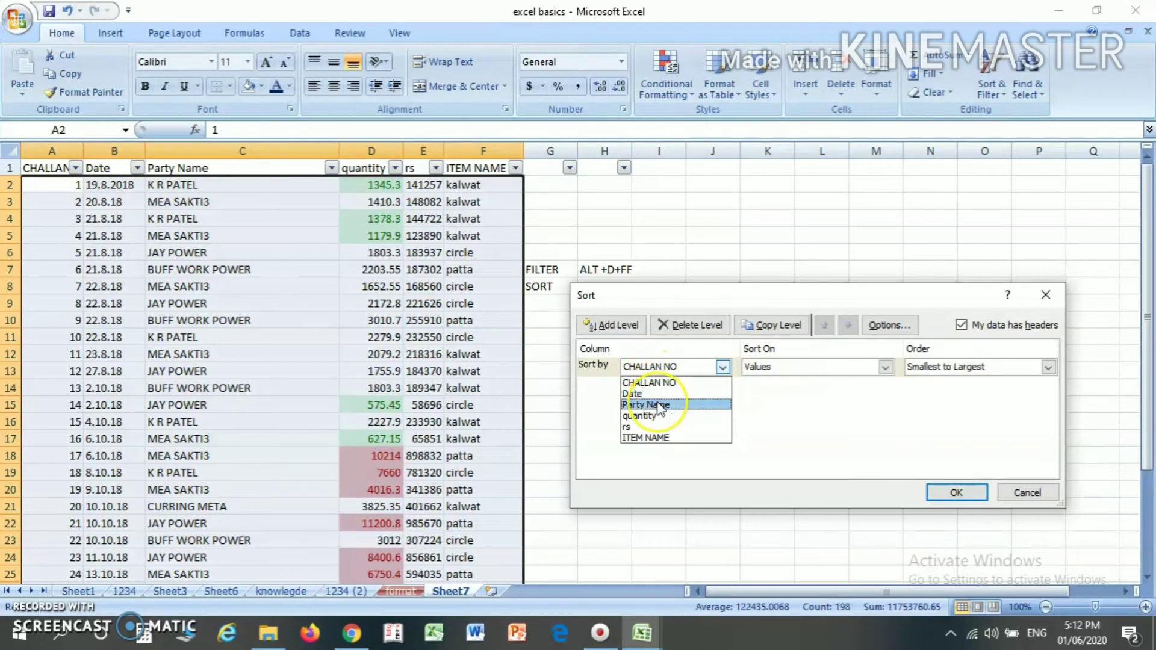
{"action": "left_click", "coordinate": [935, 367]}
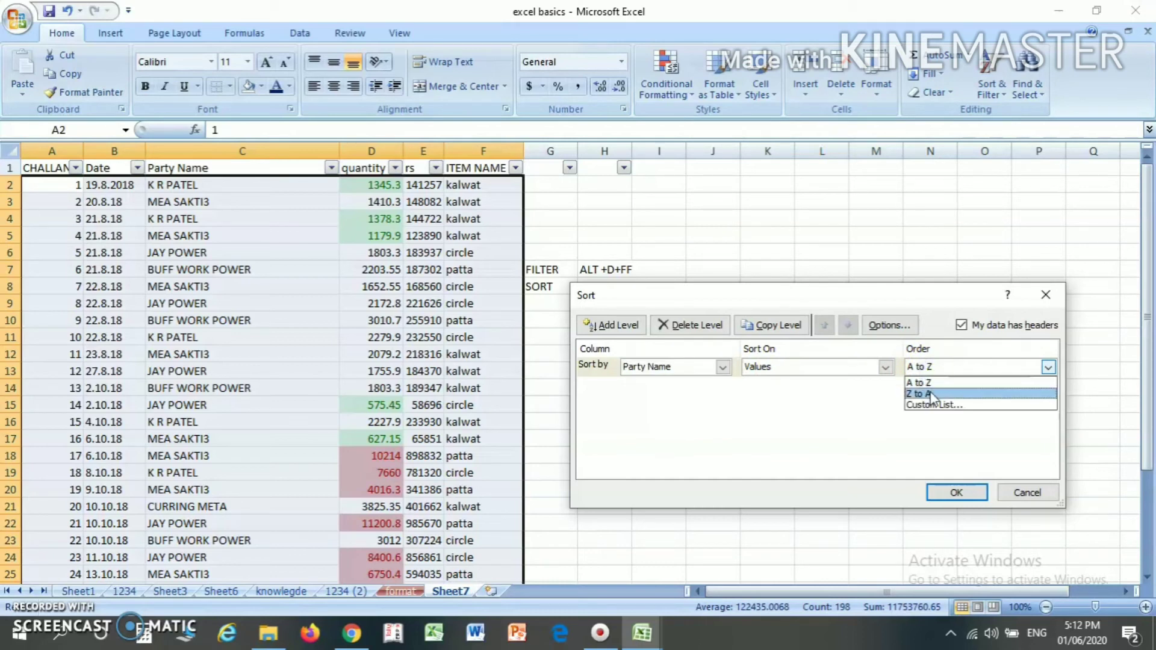
{"action": "left_click", "coordinate": [930, 395]}
{"action": "left_click", "coordinate": [955, 493]}
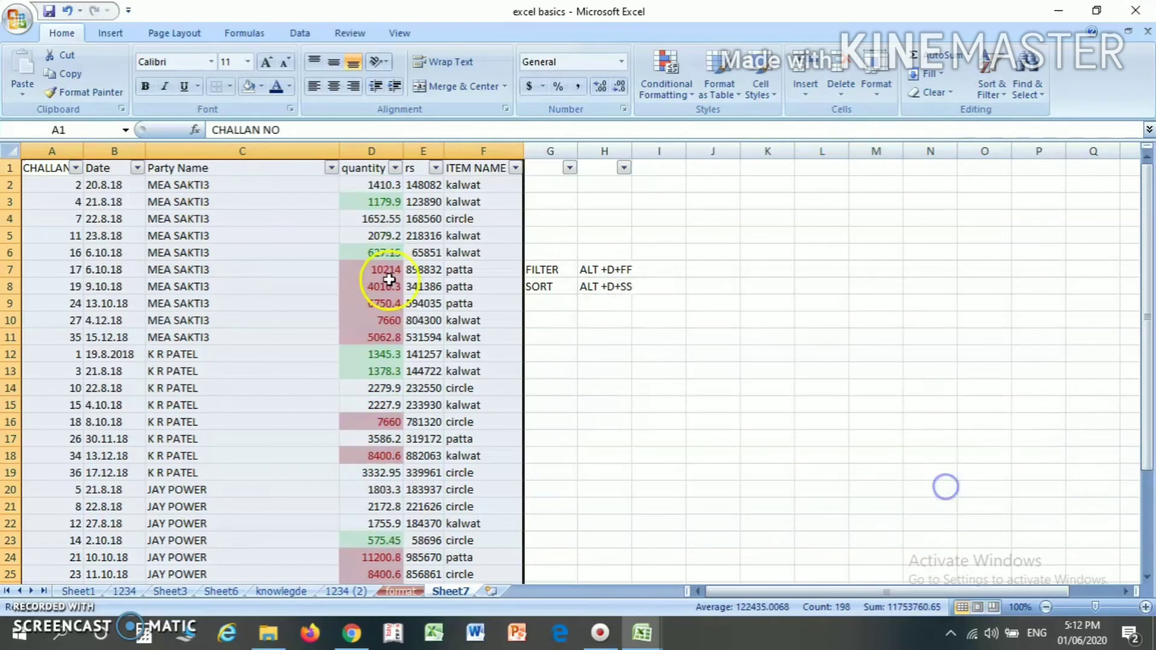
{"action": "left_click", "coordinate": [221, 186]}
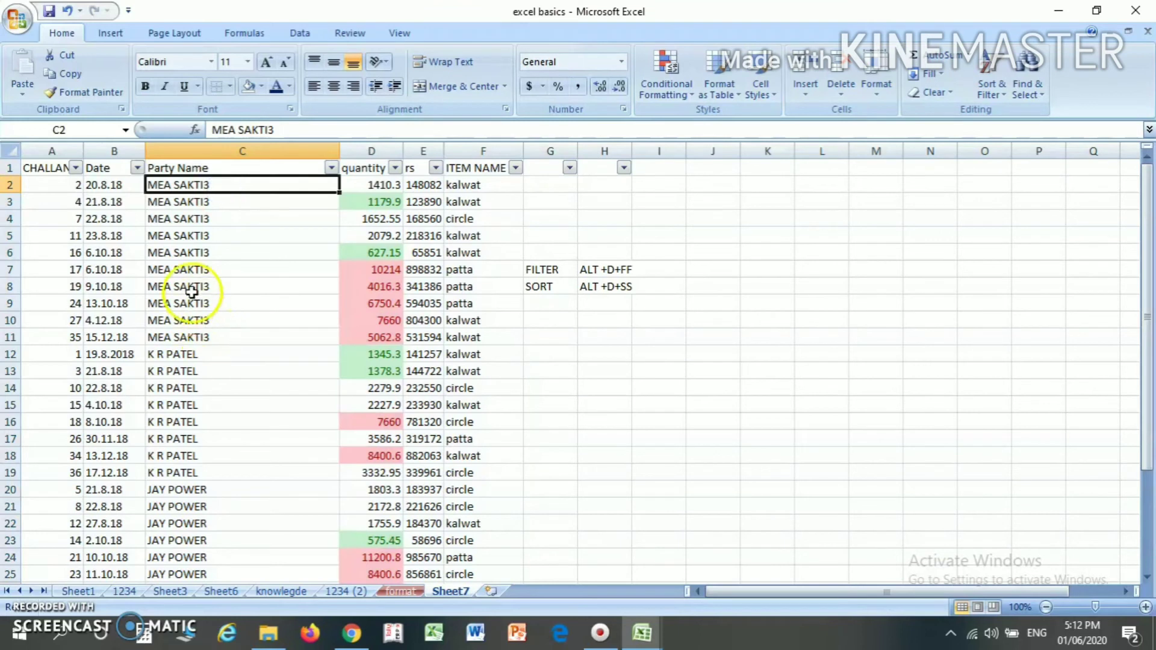
{"action": "key", "text": "Down"}
{"action": "key", "text": "Down"}
{"action": "key", "text": "Down"}
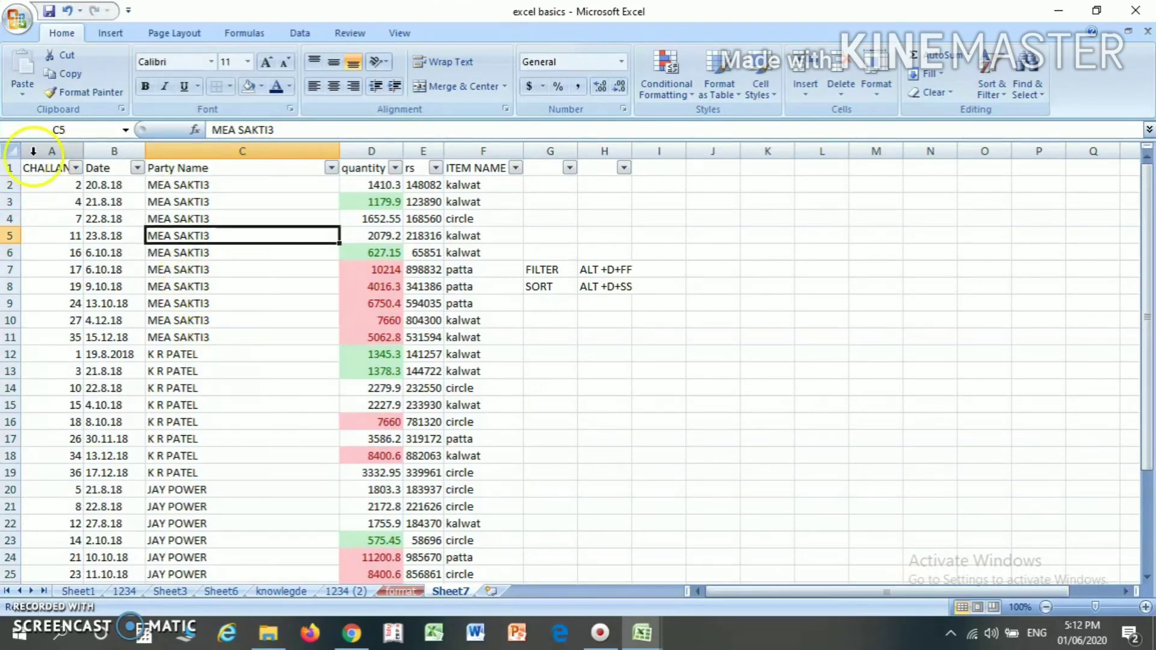
- Sort the filtered table in ascending order by CHALLAN NO, starting from header cell A1
{"action": "left_click", "coordinate": [43, 174]}
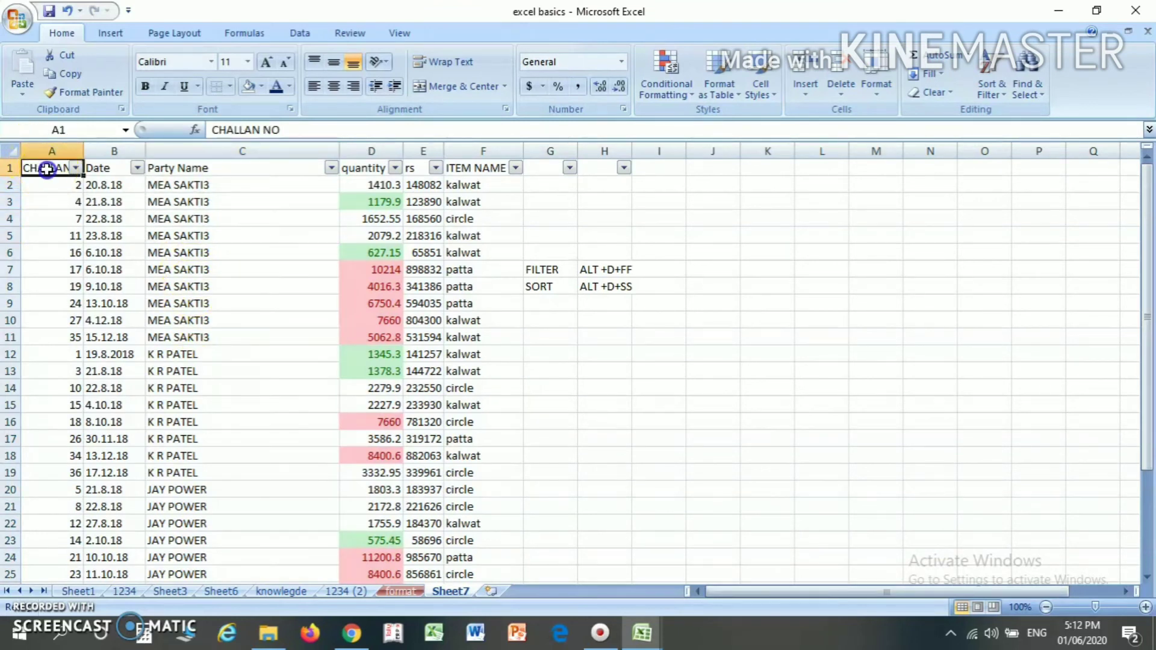
{"action": "left_click", "coordinate": [1002, 96]}
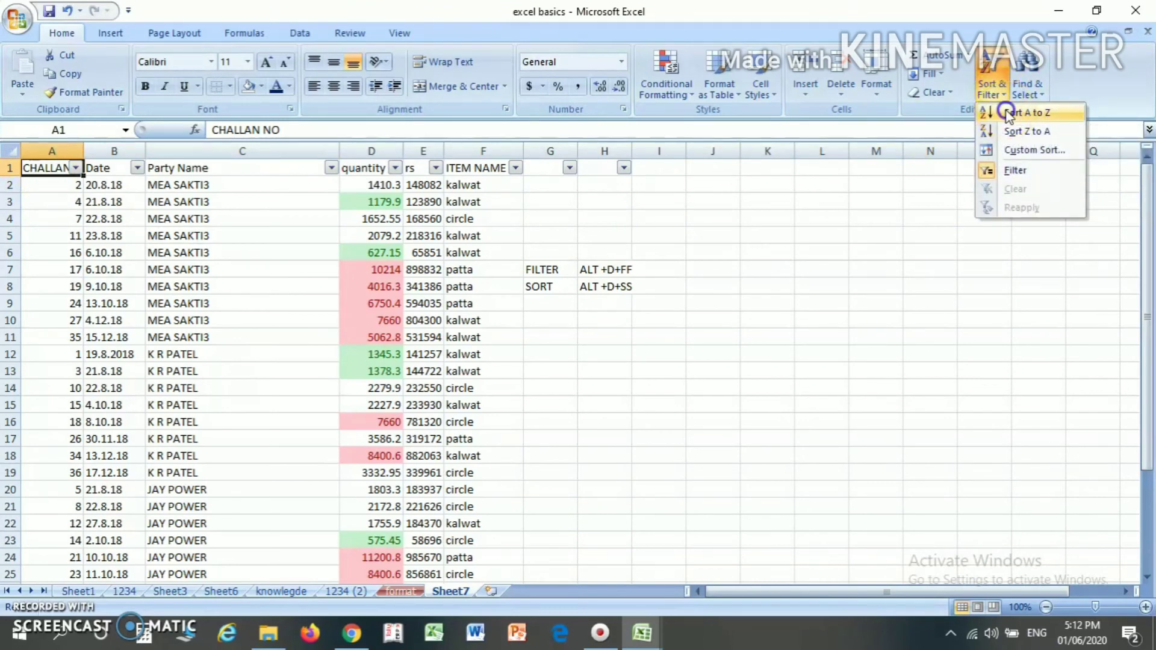
{"action": "left_click", "coordinate": [1007, 114]}
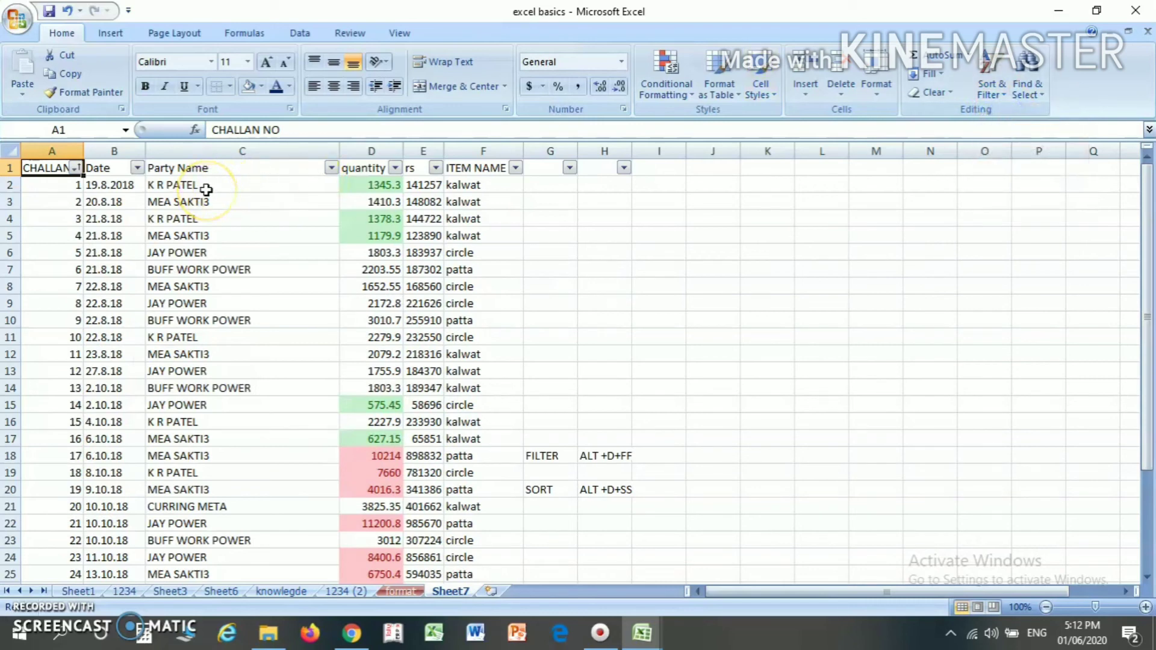
- Sort the table by quantity from smallest to largest through that column's filter options, and check the sorted quantities
{"action": "left_click", "coordinate": [368, 169]}
{"action": "left_click", "coordinate": [395, 168]}
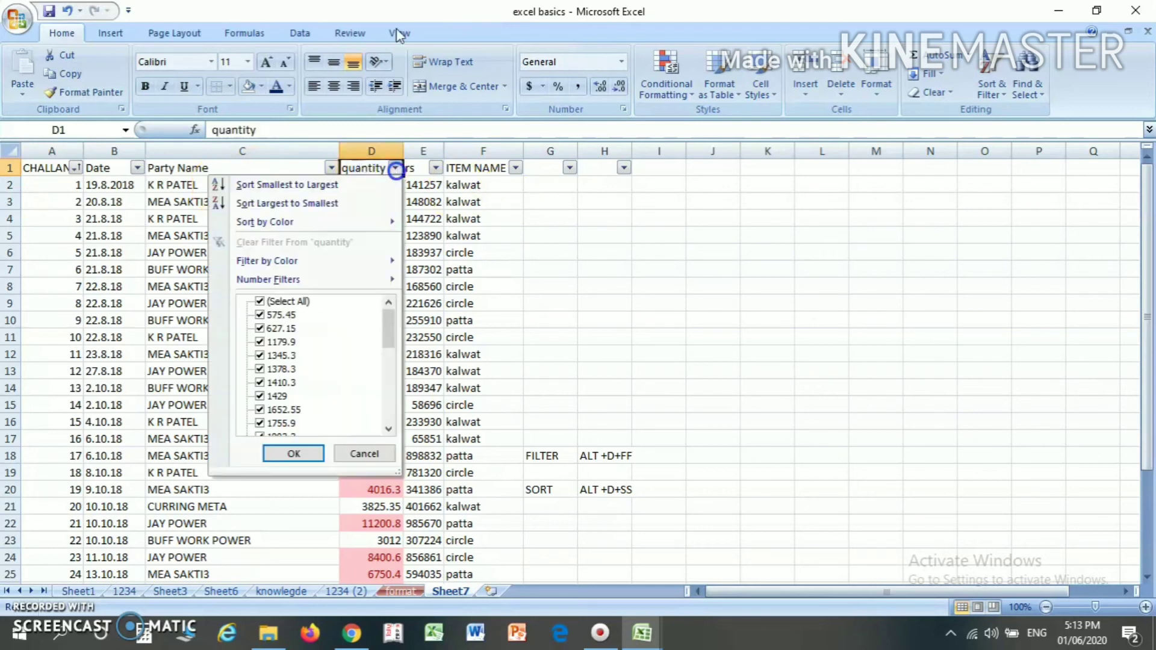
{"action": "left_click", "coordinate": [337, 186]}
{"action": "left_click", "coordinate": [371, 187]}
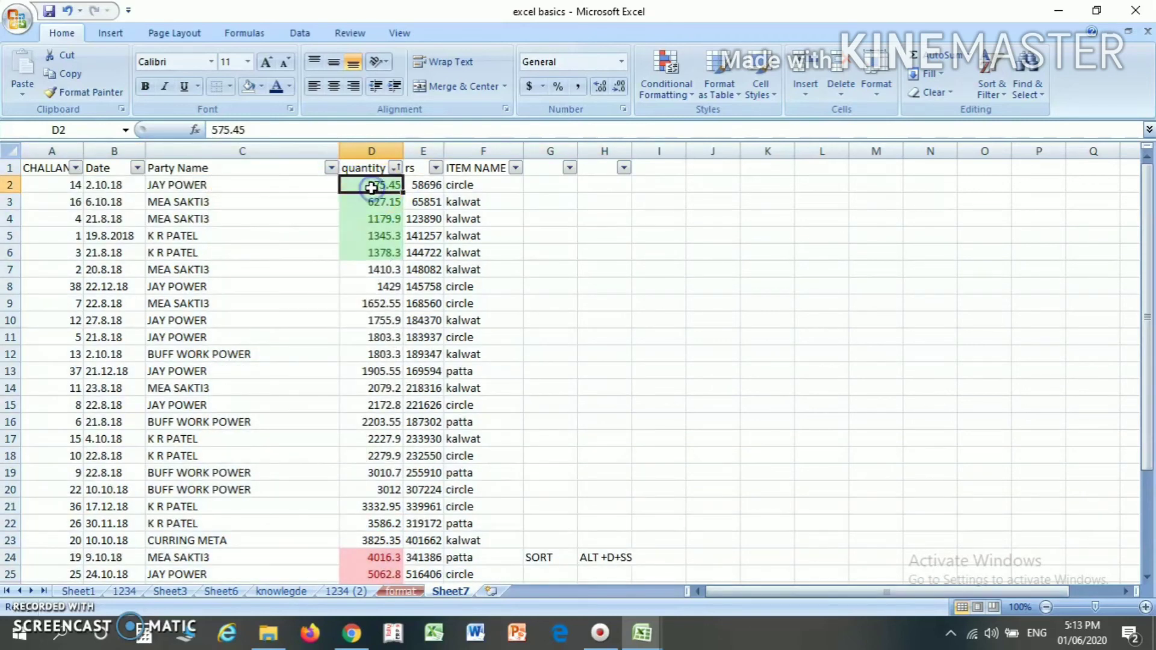
{"action": "key", "text": "Down"}
{"action": "key", "text": "Down"}
{"action": "key", "text": "Down"}
{"action": "key", "text": "Down"}
{"action": "key", "text": "Down"}
{"action": "key", "text": "Down"}
{"action": "key", "text": "Down"}
{"action": "key", "text": "Down"}
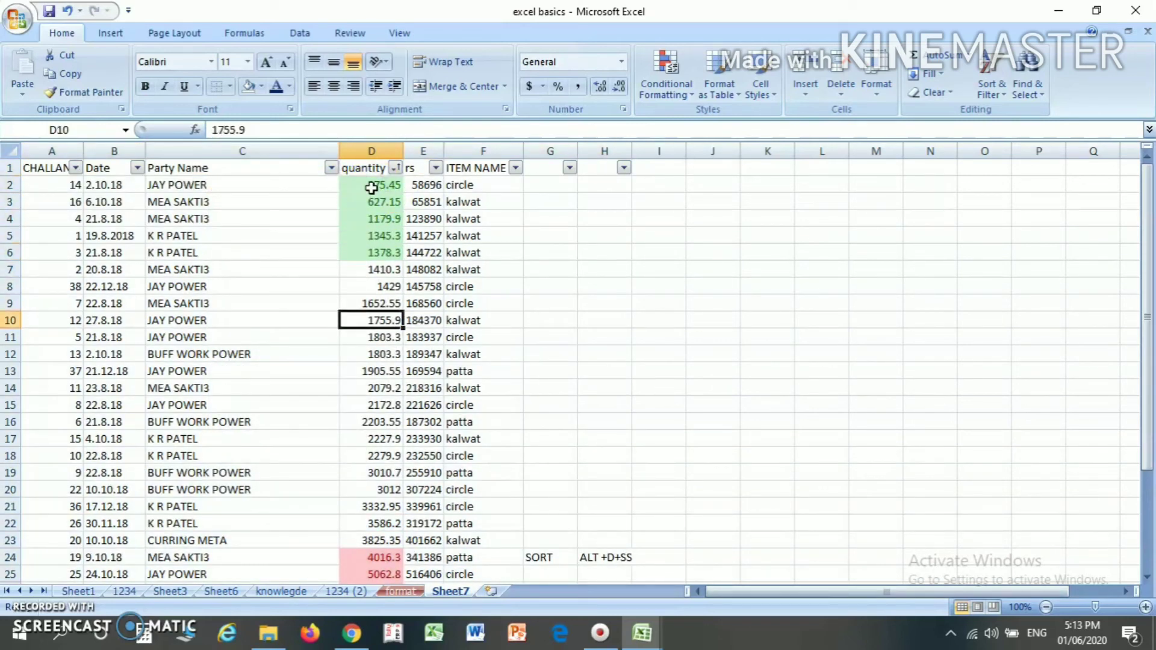
- Examine the quantity column's order from the lowest to the highest values and return to its header
{"action": "key", "text": "Down"}
{"action": "key", "text": "Down"}
{"action": "key", "text": "Down"}
{"action": "key", "text": "Down"}
{"action": "key", "text": "Down"}
{"action": "key", "text": "Down"}
{"action": "key", "text": "Down"}
{"action": "key", "text": "Down"}
{"action": "key", "text": "Down"}
{"action": "key", "text": "Down"}
{"action": "key", "text": "Down"}
{"action": "key", "text": "Down"}
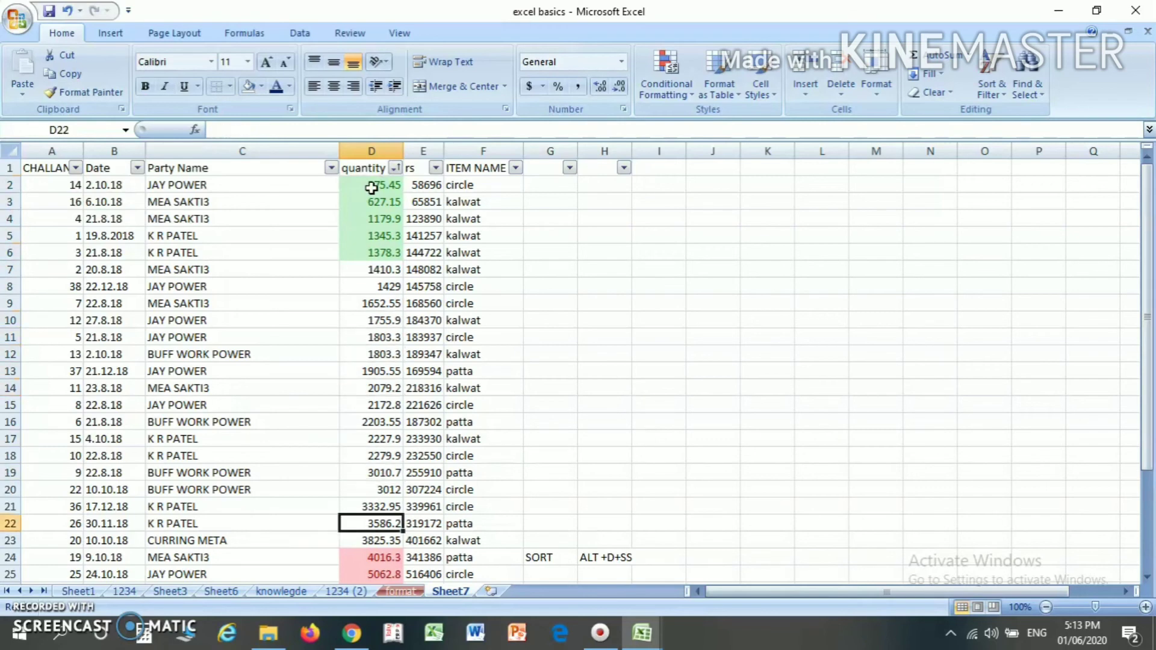
{"action": "key", "text": "Down"}
{"action": "key", "text": "Down"}
{"action": "key", "text": "Down"}
{"action": "key", "text": "Down"}
{"action": "key", "text": "Down"}
{"action": "key", "text": "Down"}
{"action": "key", "text": "Down"}
{"action": "key", "text": "Down"}
{"action": "key", "text": "Down"}
{"action": "key", "text": "Down"}
{"action": "key", "text": "Down"}
{"action": "key", "text": "Down"}
{"action": "key", "text": "Down"}
{"action": "key", "text": "Down"}
{"action": "key", "text": "Down"}
{"action": "key", "text": "Down"}
{"action": "key", "text": "Down"}
{"action": "key", "text": "Down"}
{"action": "key", "text": "Down"}
{"action": "key", "text": "Up"}
{"action": "key", "text": "Up"}
{"action": "key", "text": "Up"}
{"action": "key", "text": "Up"}
{"action": "key", "text": "Up"}
{"action": "key", "text": "Up"}
{"action": "key", "text": "Up"}
{"action": "key", "text": "Up"}
{"action": "key", "text": "Up"}
{"action": "key", "text": "Up"}
{"action": "key", "text": "Up"}
{"action": "key", "text": "Up"}
{"action": "key", "text": "Up"}
{"action": "key", "text": "Up"}
{"action": "key", "text": "Up"}
{"action": "key", "text": "Up"}
{"action": "key", "text": "Up"}
{"action": "key", "text": "Up"}
{"action": "key", "text": "Up"}
{"action": "key", "text": "Up"}
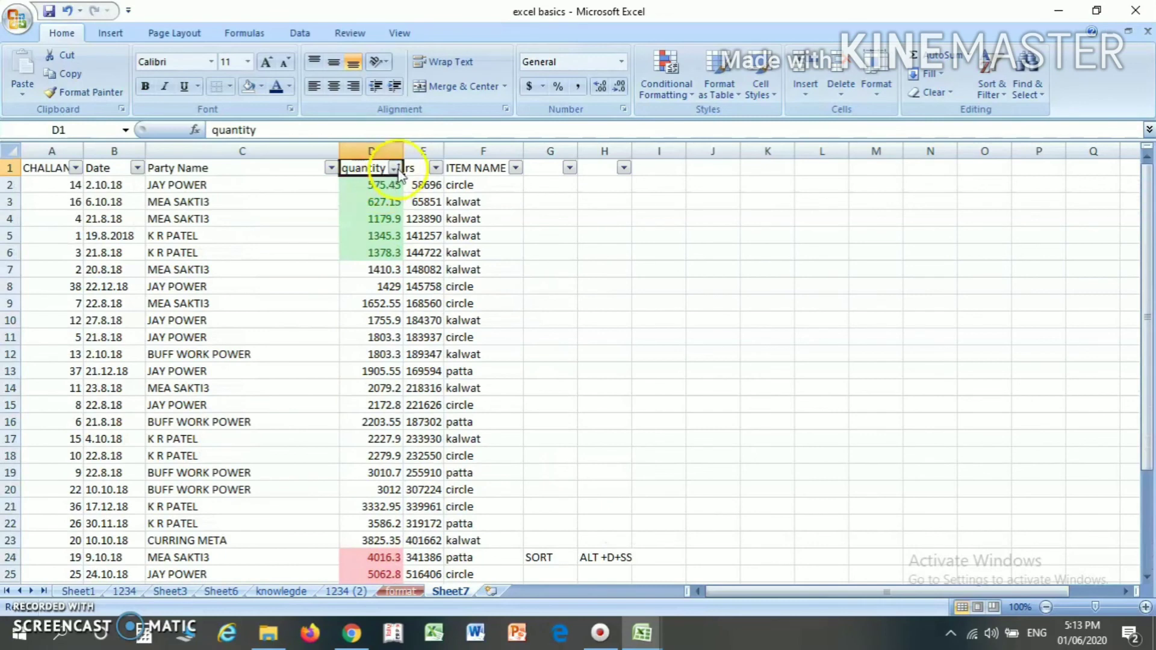
- Sort the table by quantity from largest to smallest through that column's filter options, and check the values
{"action": "left_click", "coordinate": [395, 169]}
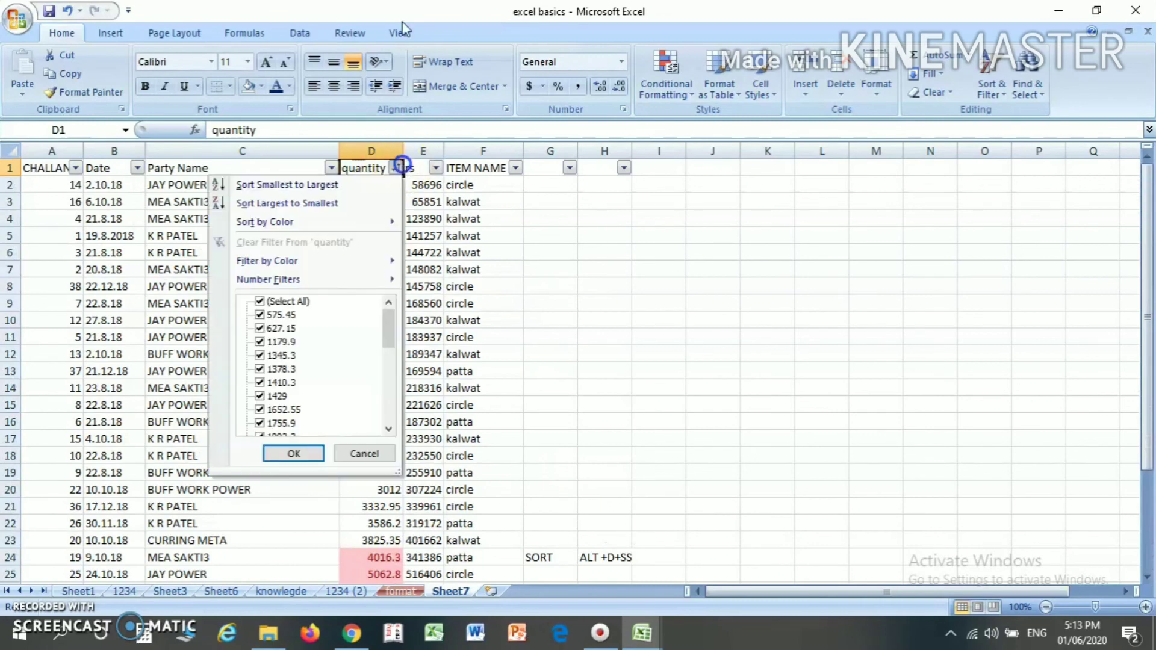
{"action": "left_click", "coordinate": [351, 203]}
{"action": "left_click", "coordinate": [365, 198]}
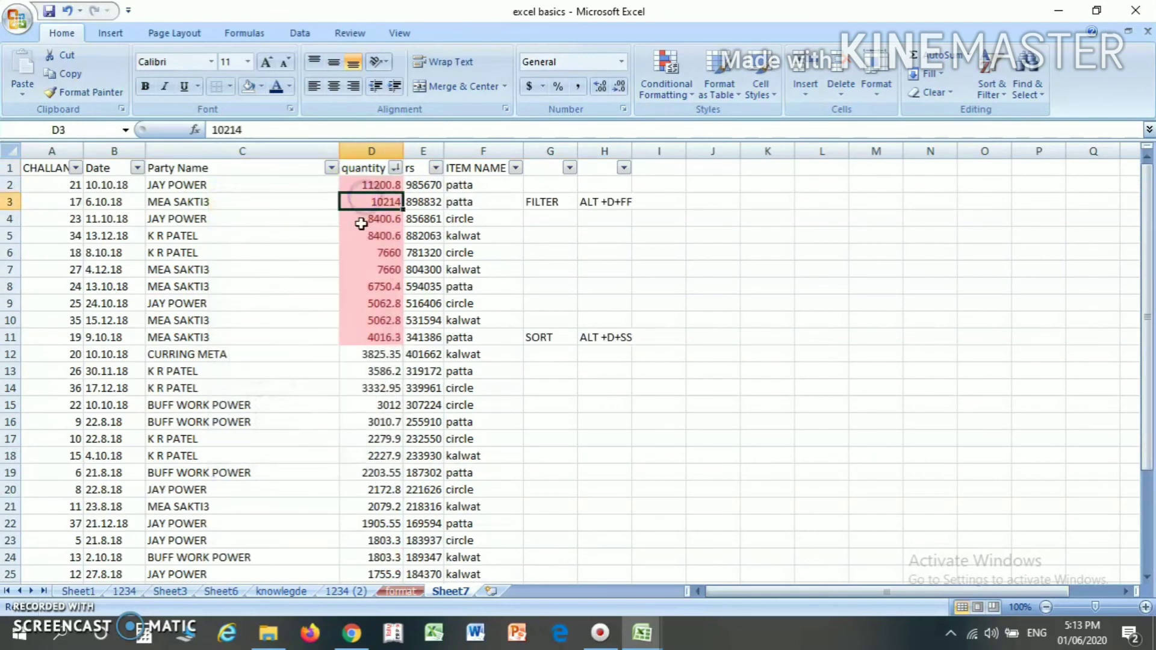
{"action": "key", "text": "Down"}
{"action": "key", "text": "Down"}
{"action": "key", "text": "Down"}
{"action": "key", "text": "Down"}
{"action": "key", "text": "Down"}
{"action": "key", "text": "Down"}
{"action": "key", "text": "Down"}
{"action": "key", "text": "Down"}
{"action": "key", "text": "Down"}
{"action": "key", "text": "Down"}
{"action": "key", "text": "Down"}
{"action": "key", "text": "Down"}
{"action": "key", "text": "Down"}
{"action": "key", "text": "Down"}
{"action": "key", "text": "Down"}
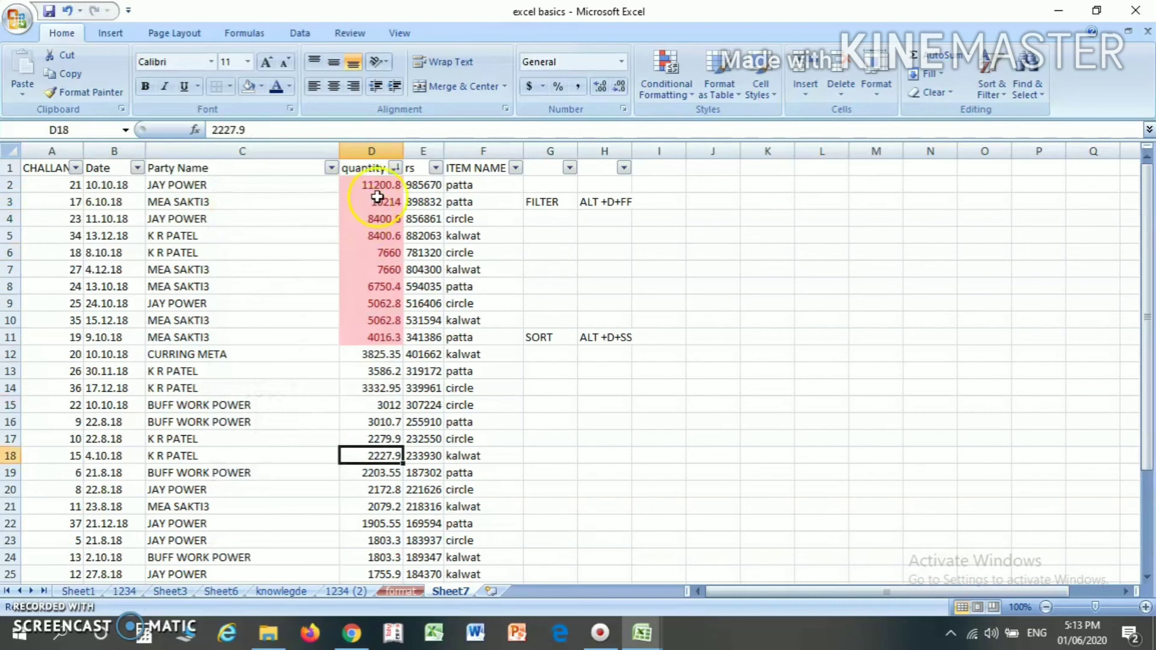
- Filter the quantity column by green cell color
{"action": "left_click", "coordinate": [395, 170]}
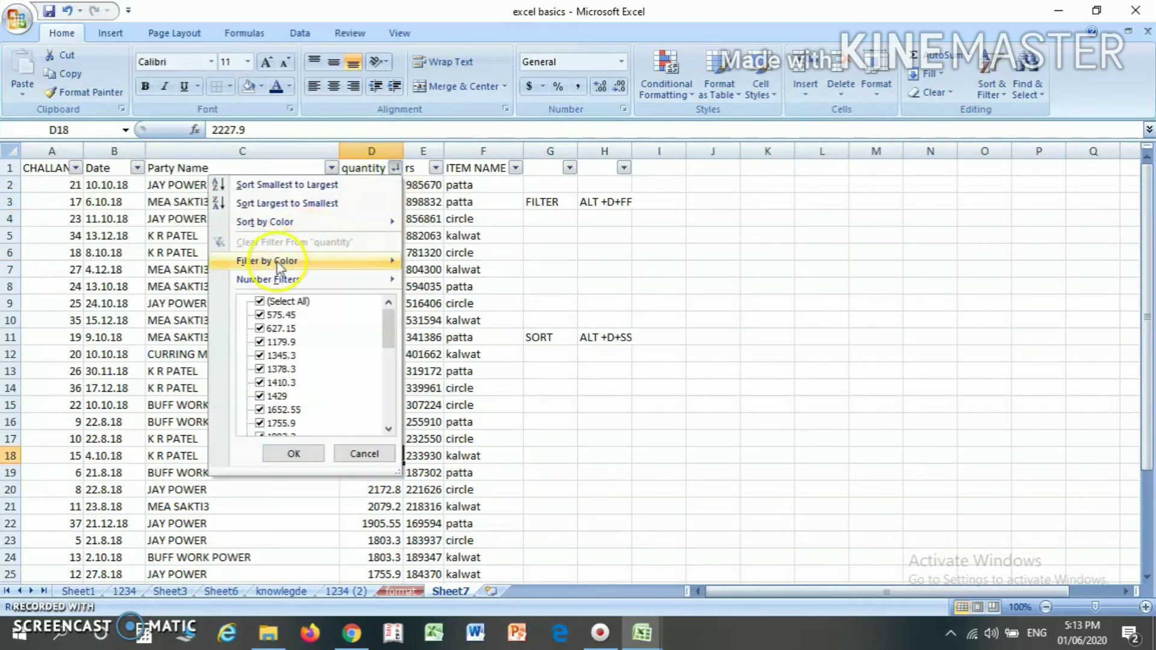
{"action": "mouse_move", "coordinate": [278, 265]}
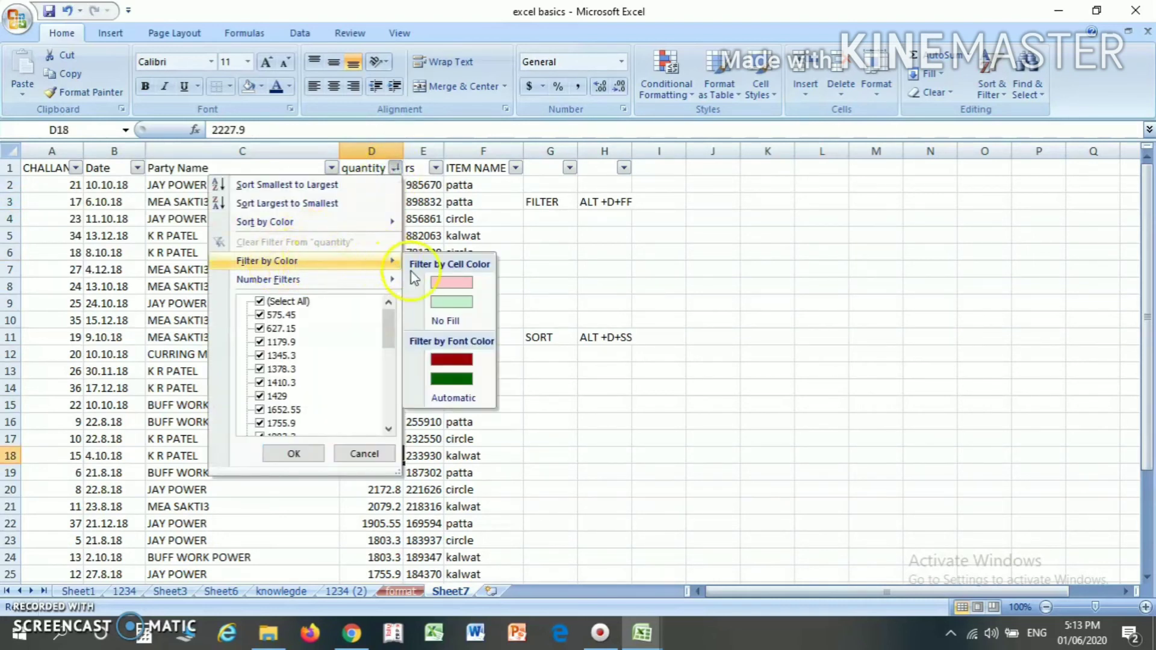
{"action": "left_click", "coordinate": [443, 302]}
{"action": "left_click", "coordinate": [364, 186]}
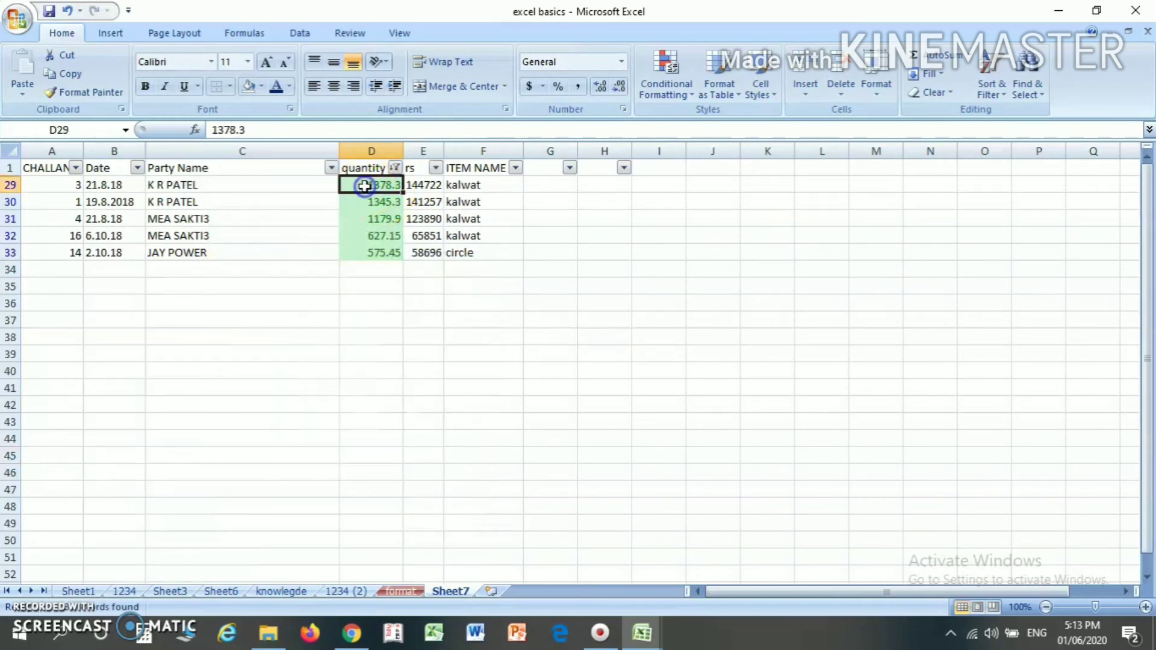
- Select all quantity values in the column's filter so that every row is shown again
{"action": "left_click", "coordinate": [392, 169]}
{"action": "mouse_move", "coordinate": [297, 272]}
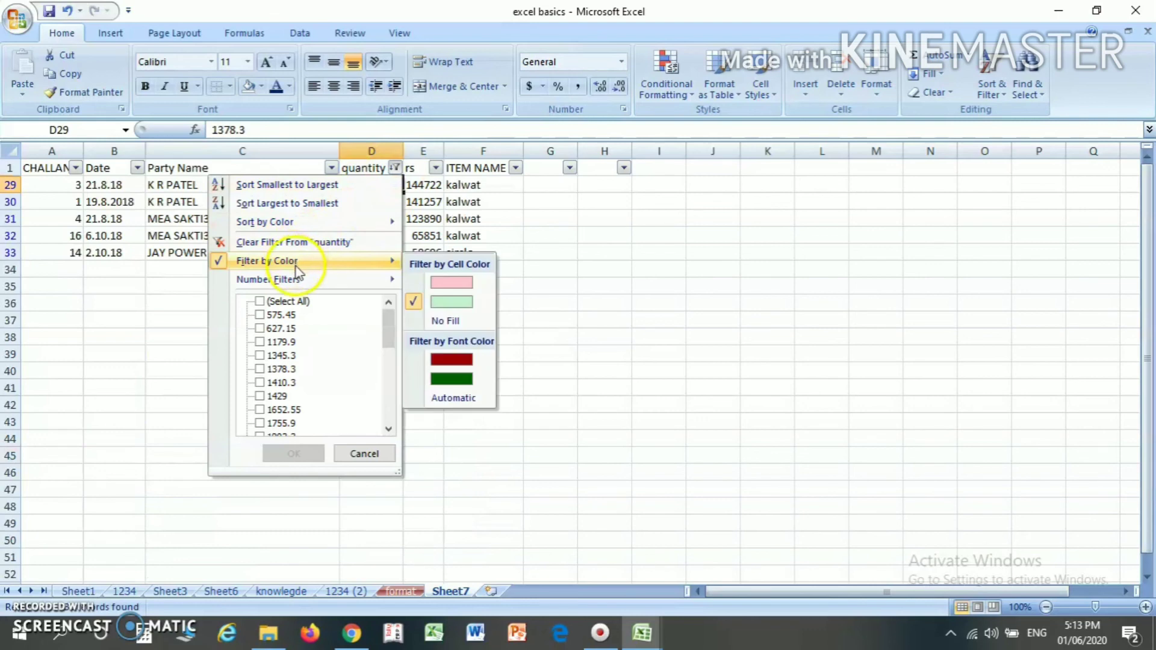
{"action": "left_click", "coordinate": [294, 301]}
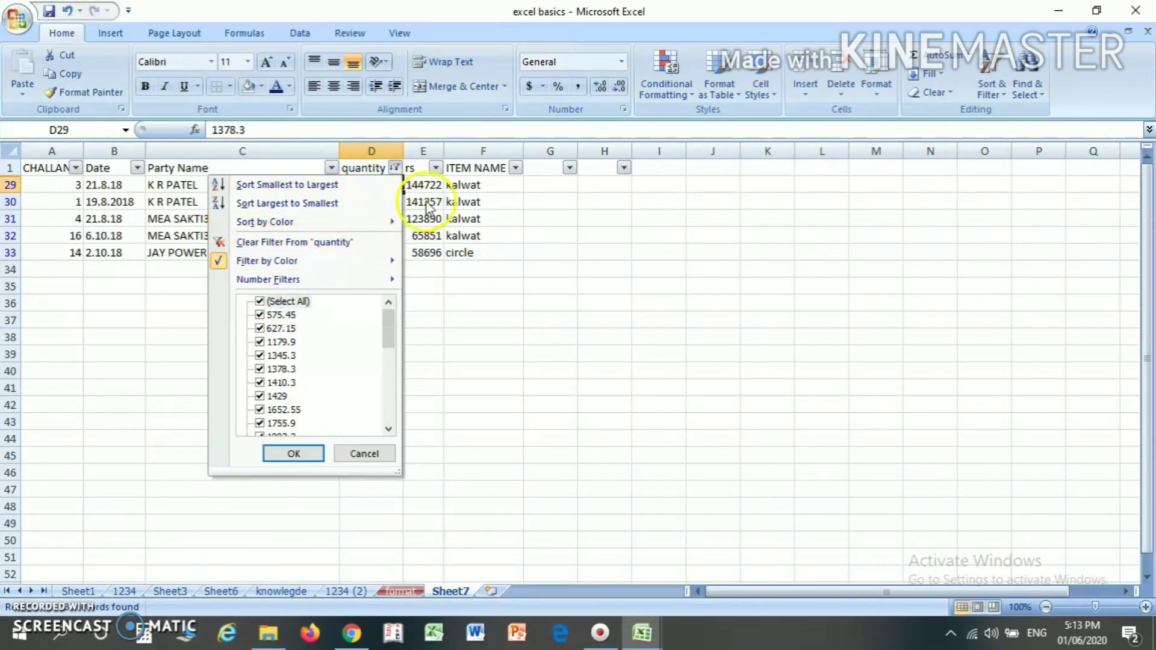
{"action": "left_click", "coordinate": [283, 454]}
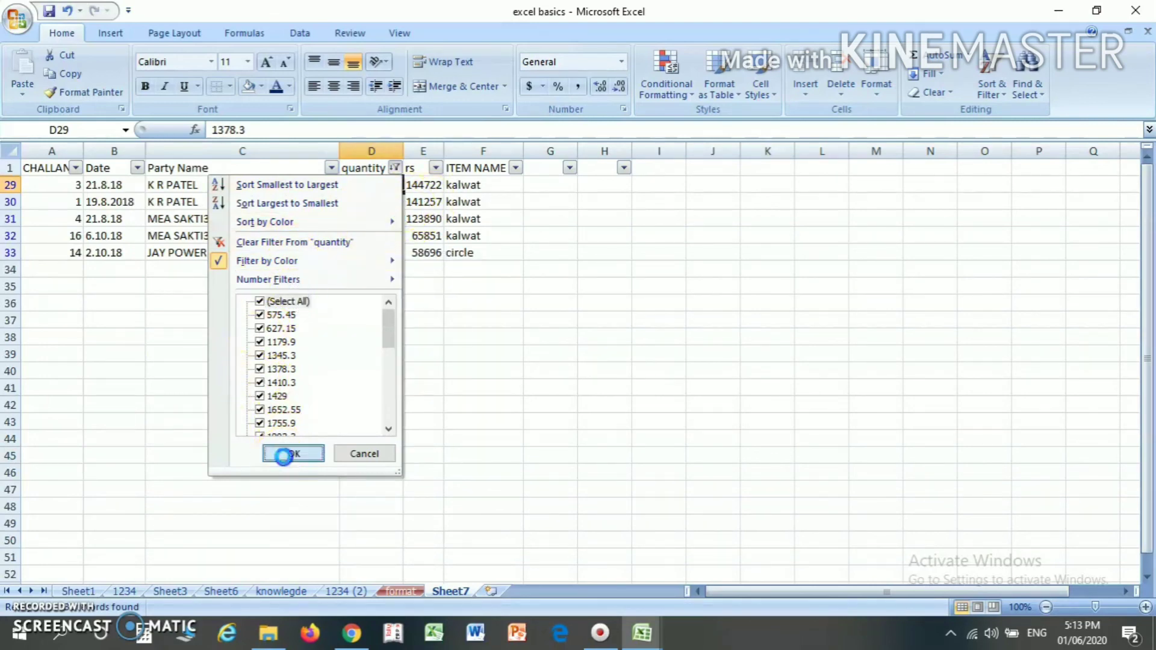
- Sort the quantity column by cell color with the green cells on top, and check the first rows
{"action": "left_click", "coordinate": [394, 168]}
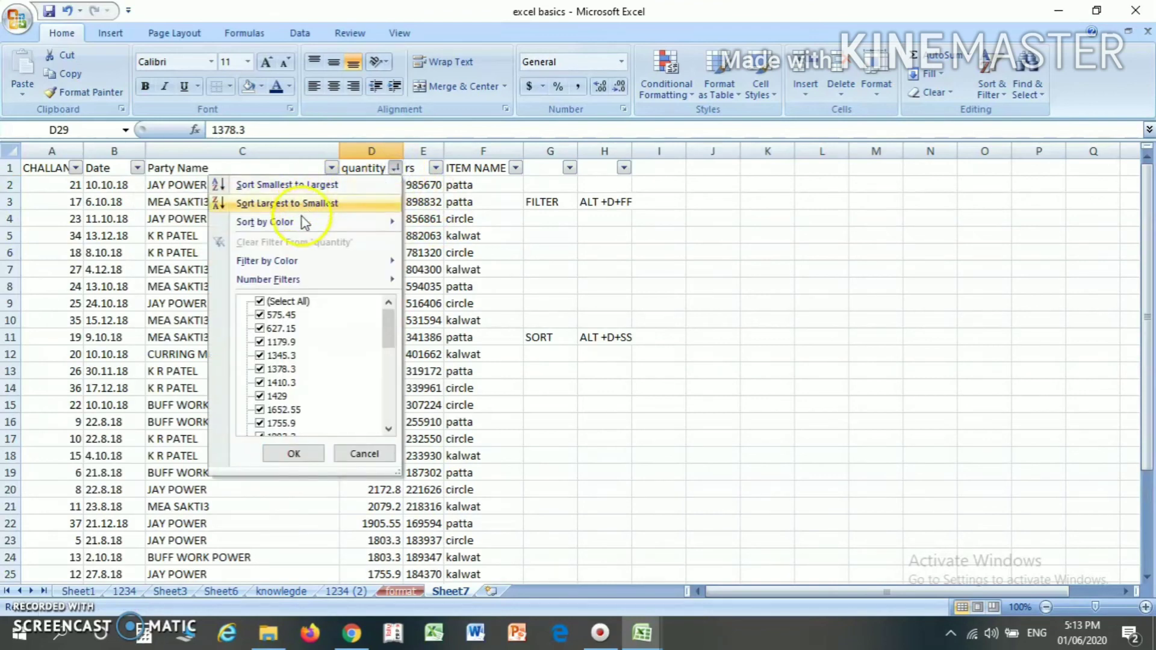
{"action": "mouse_move", "coordinate": [303, 222]}
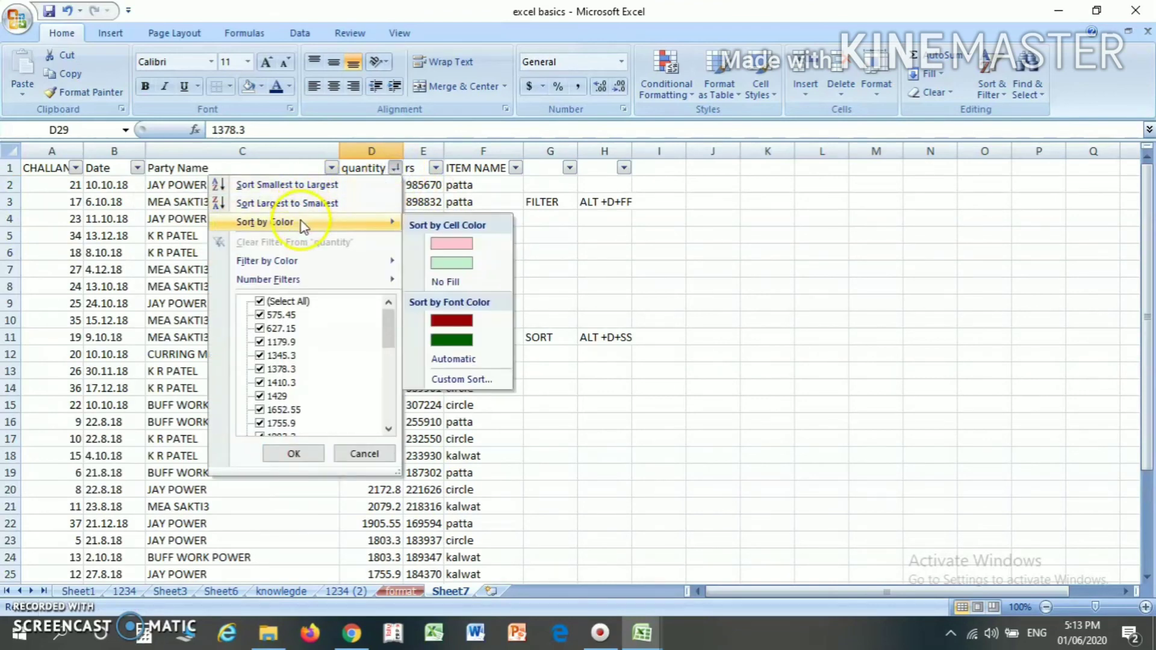
{"action": "left_click", "coordinate": [449, 264]}
{"action": "left_click", "coordinate": [386, 202]}
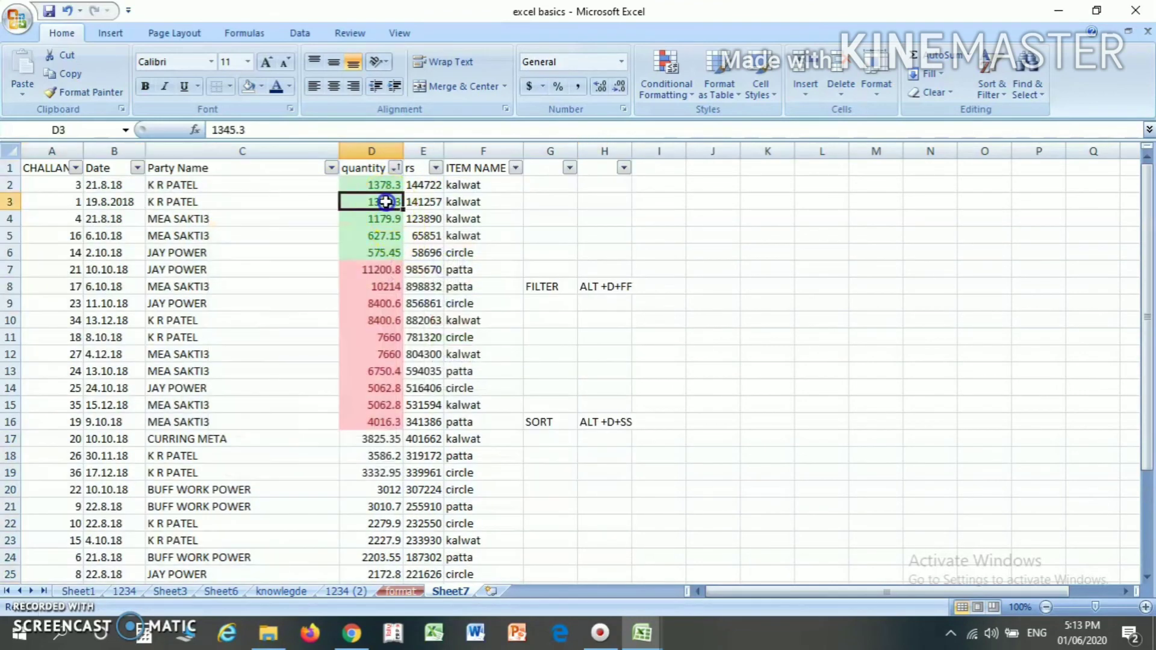
{"action": "key", "text": "Up"}
{"action": "key", "text": "Up"}
{"action": "key", "text": "Down"}
{"action": "key", "text": "Down"}
{"action": "key", "text": "Down"}
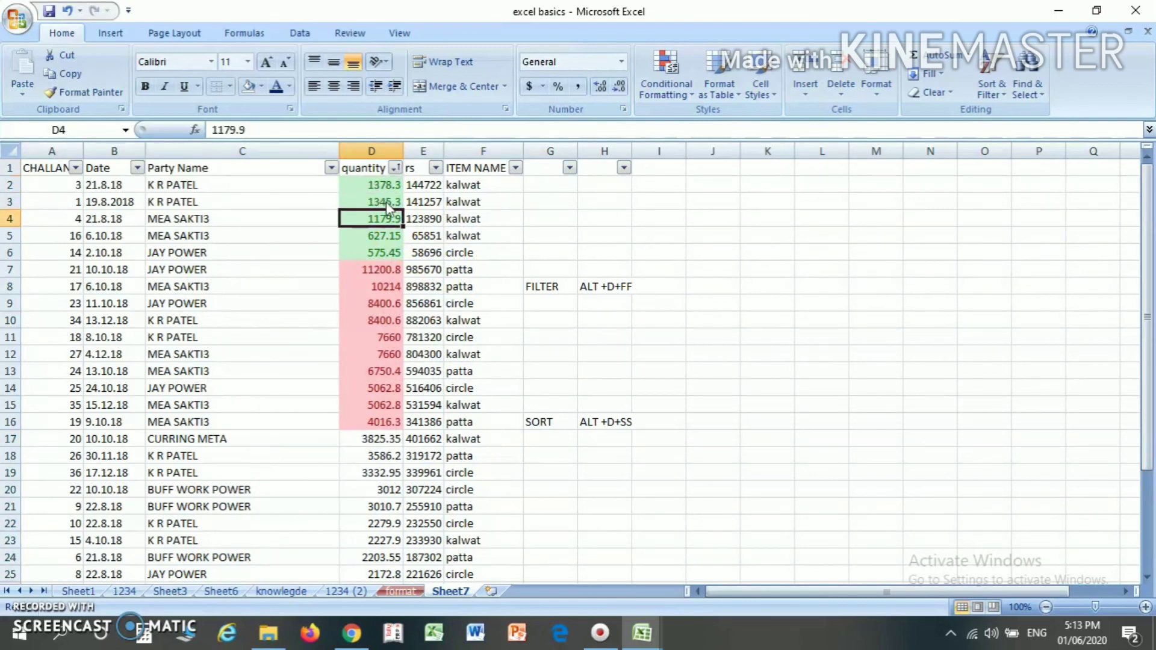
- Sort the table by ITEM NAME from A to Z through that column's filter options
{"action": "key", "text": "Left"}
{"action": "key", "text": "Left"}
{"action": "key", "text": "Left"}
{"action": "key", "text": "Up"}
{"action": "key", "text": "Up"}
{"action": "key", "text": "Up"}
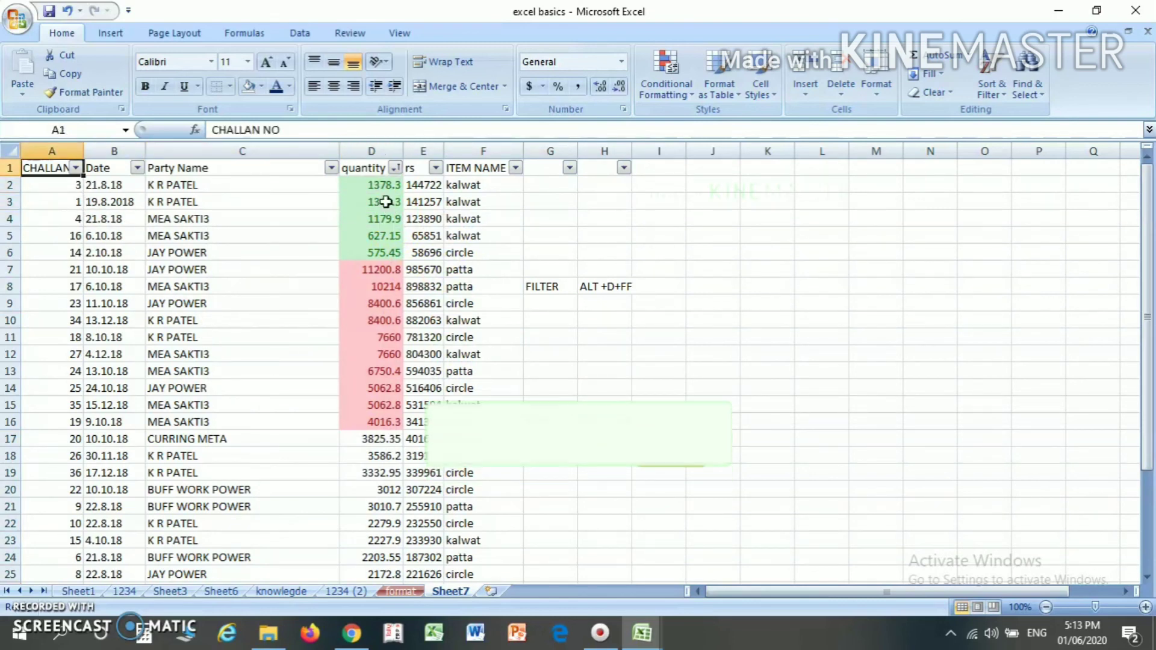
{"action": "key", "text": "Right"}
{"action": "key", "text": "Right"}
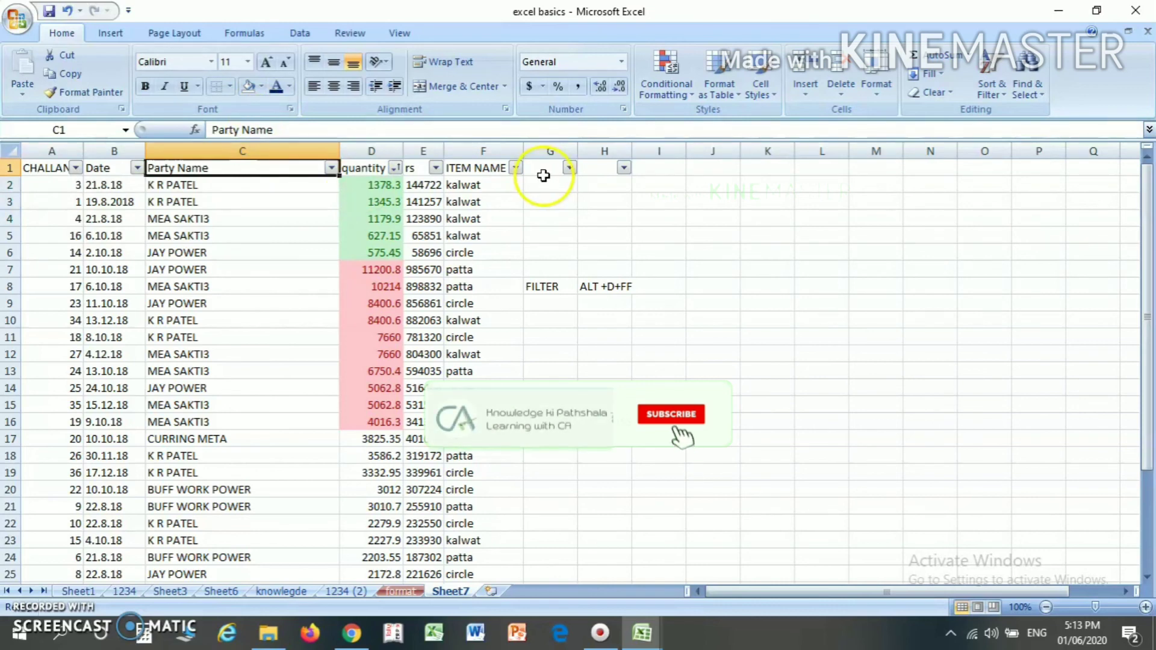
{"action": "left_click", "coordinate": [493, 169]}
{"action": "left_click", "coordinate": [516, 168]}
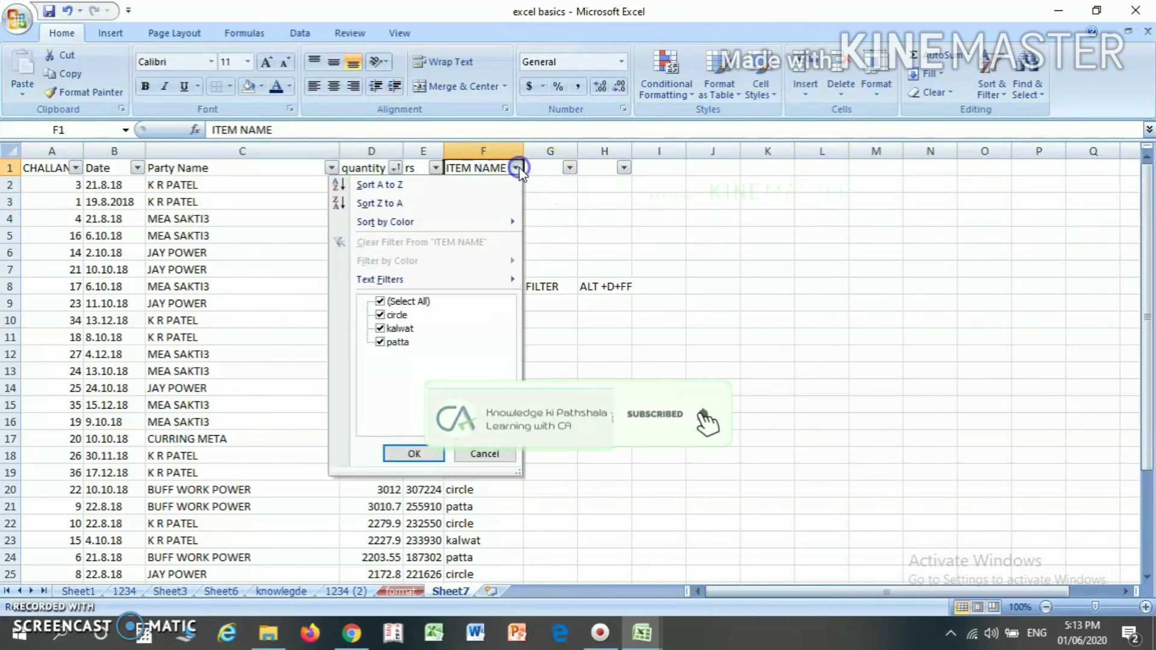
{"action": "left_click", "coordinate": [516, 168]}
{"action": "left_click", "coordinate": [516, 168]}
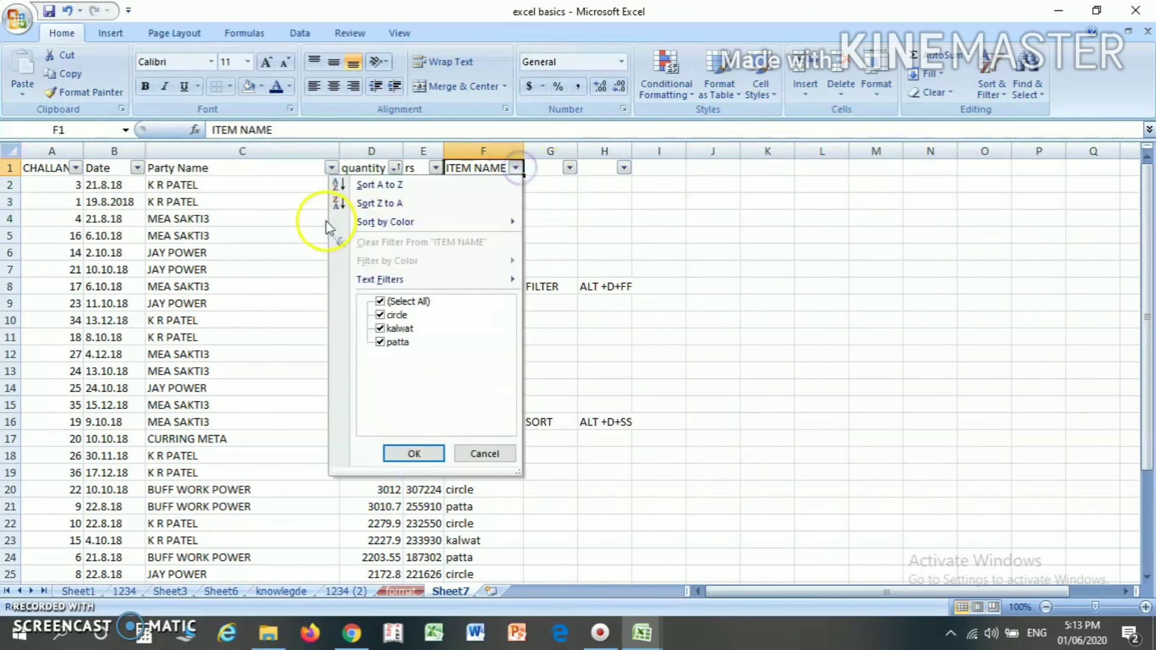
{"action": "left_click", "coordinate": [356, 188]}
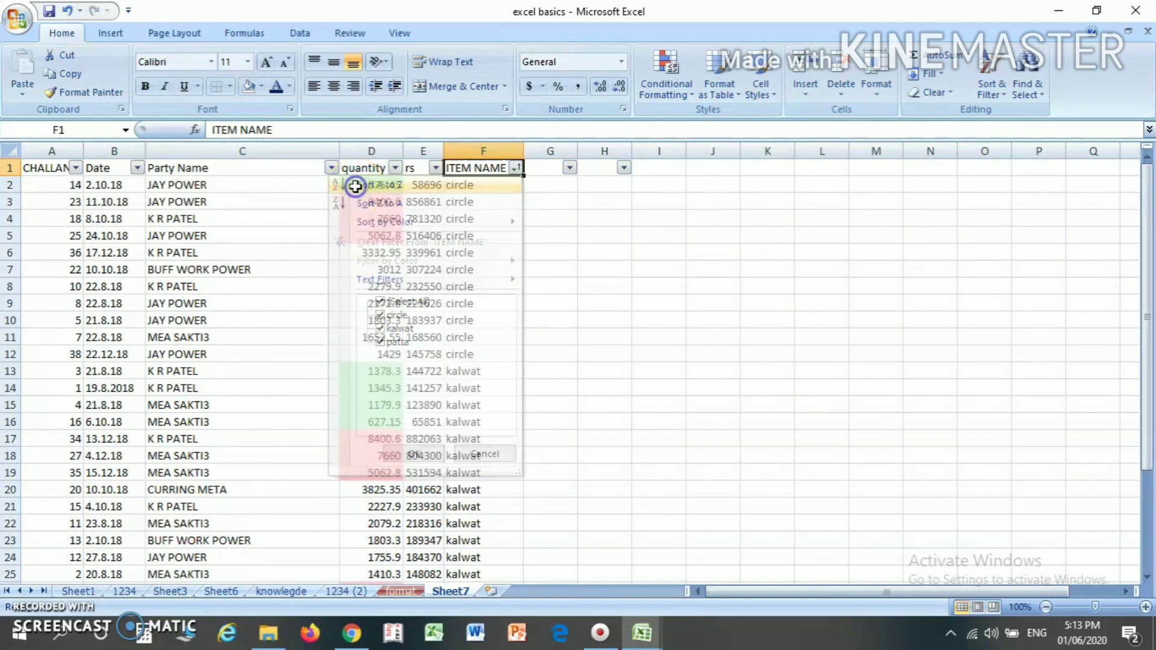
{"action": "left_click", "coordinate": [469, 182]}
- Examine the row 2 record across its columns, from item name to challan number
{"action": "key", "text": "Left"}
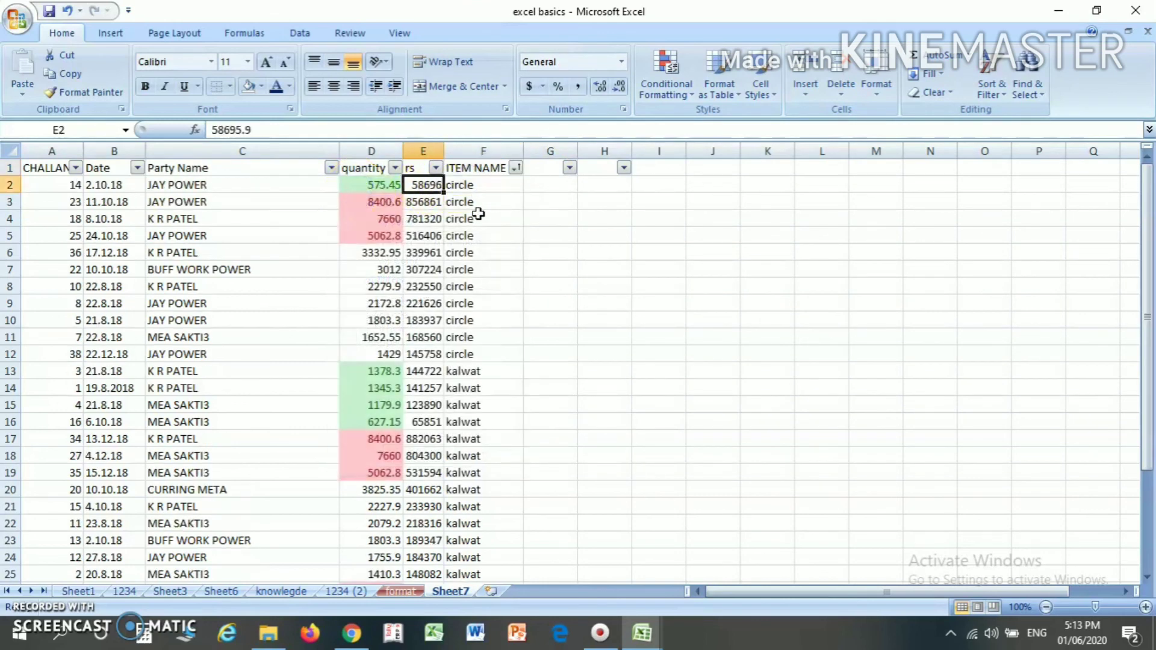
{"action": "key", "text": "Left"}
{"action": "key", "text": "Left"}
{"action": "key", "text": "Left"}
{"action": "key", "text": "Left"}
{"action": "key", "text": "Right"}
{"action": "key", "text": "Right"}
{"action": "key", "text": "Right"}
{"action": "key", "text": "Right"}
{"action": "key", "text": "Left"}
{"action": "key", "text": "Left"}
{"action": "key", "text": "Left"}
{"action": "key", "text": "Left"}
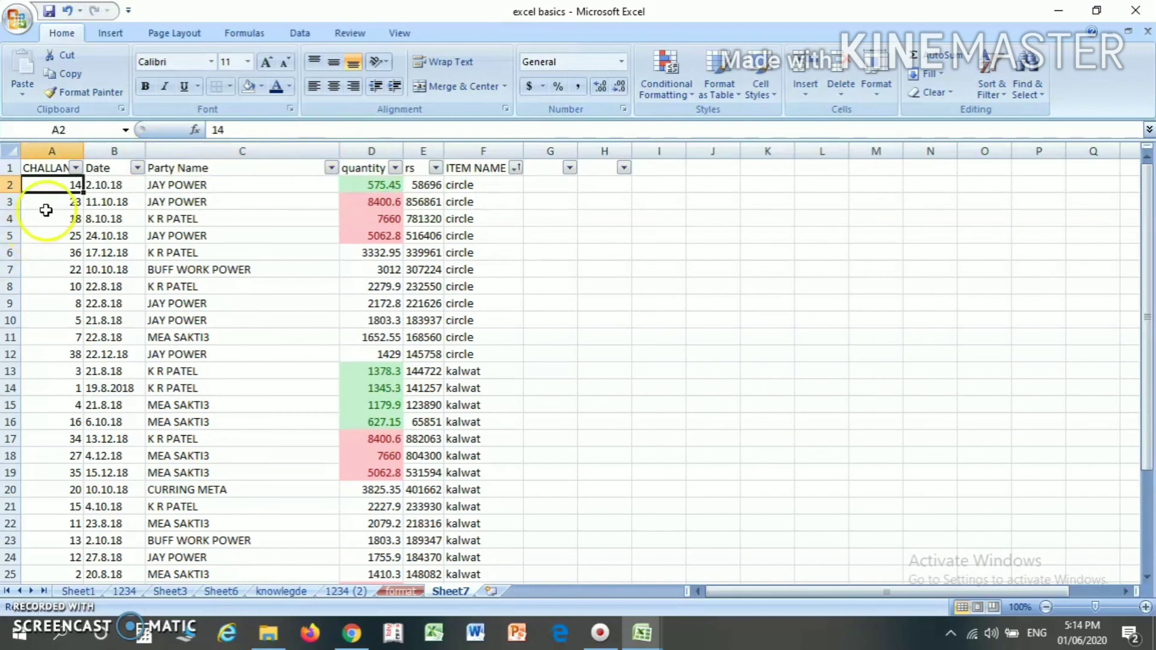
- Sort the table by CHALLAN NO from smallest to largest through that column's filter options
{"action": "left_click", "coordinate": [72, 162]}
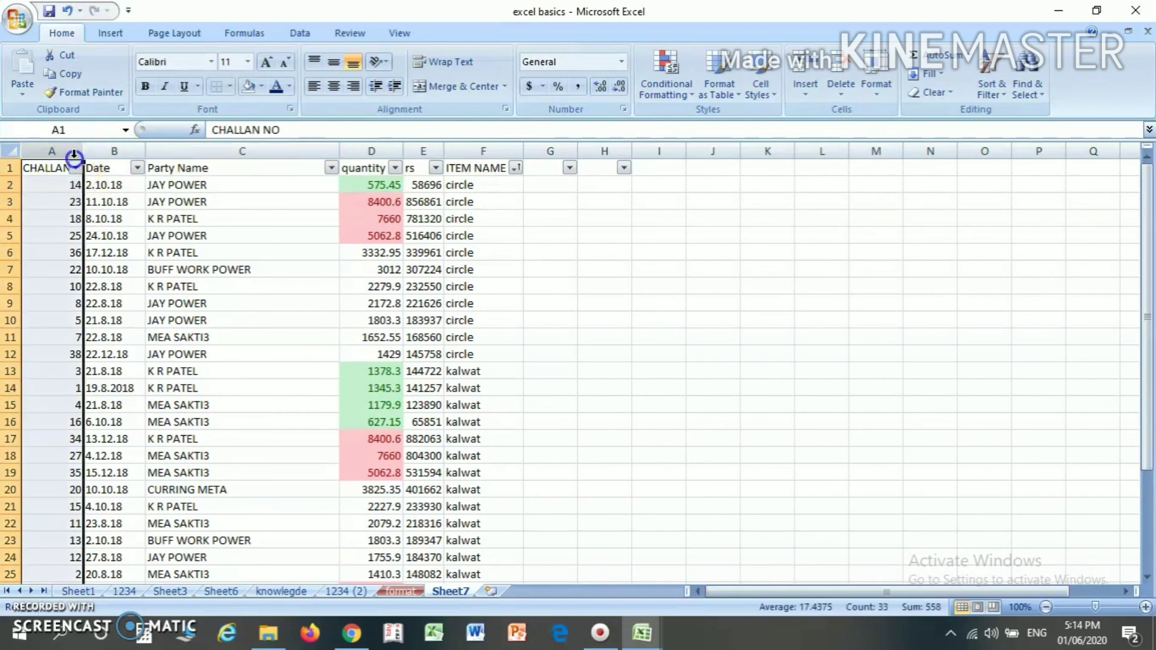
{"action": "left_click", "coordinate": [77, 168]}
{"action": "left_click", "coordinate": [39, 256]}
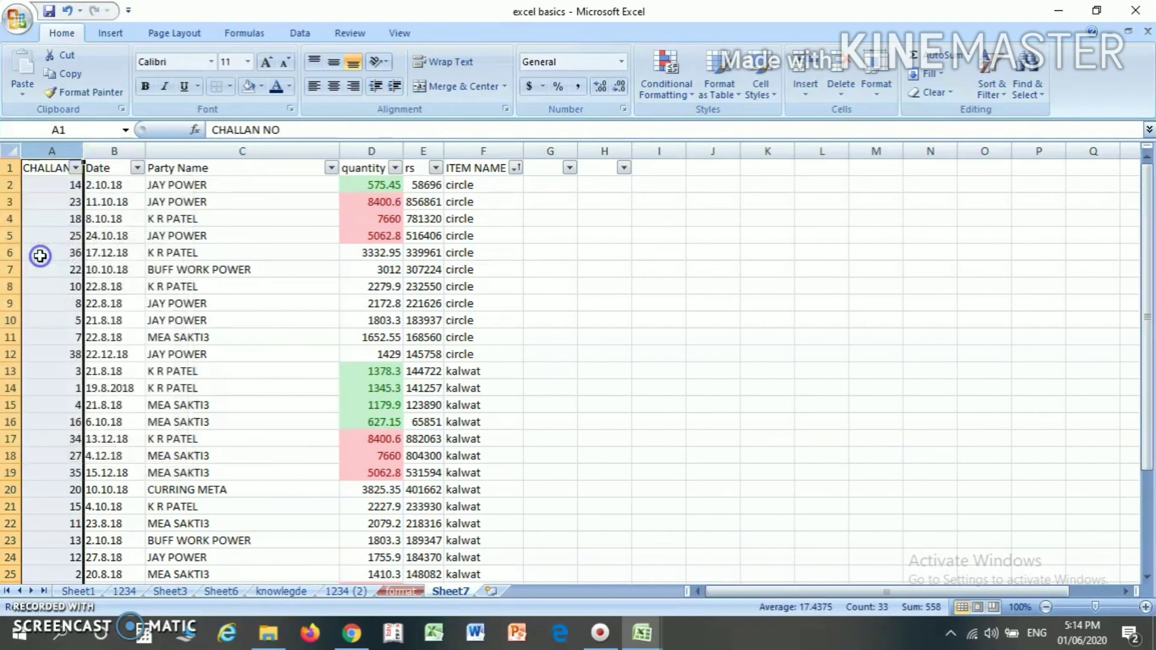
{"action": "left_click", "coordinate": [55, 201]}
{"action": "left_click", "coordinate": [62, 171]}
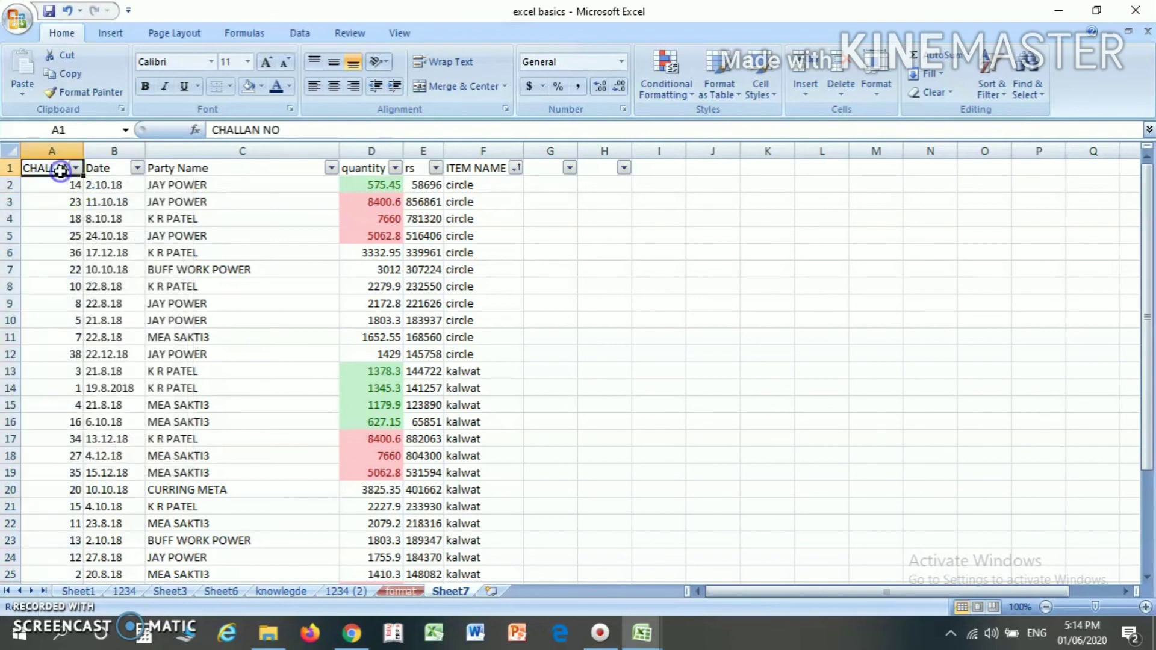
{"action": "left_click", "coordinate": [76, 168]}
{"action": "left_click", "coordinate": [74, 186]}
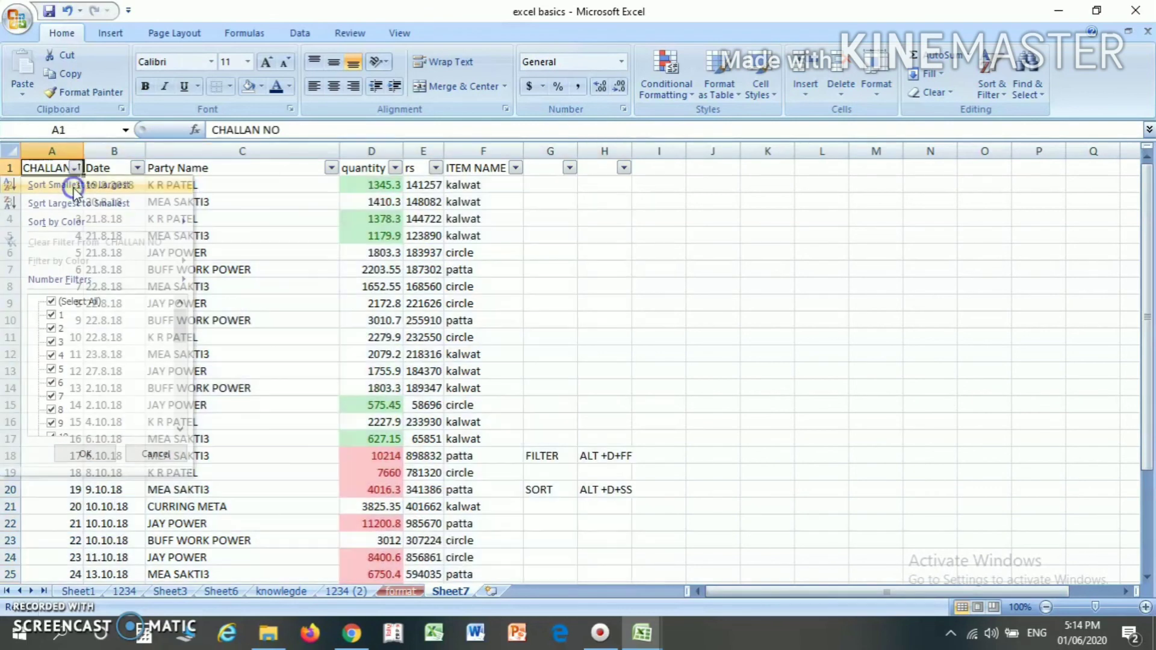
{"action": "left_click", "coordinate": [72, 188]}
{"action": "left_click", "coordinate": [76, 199]}
- Examine the challan numbers down column A and the row 26 record, and return to header cell A1
{"action": "key", "text": "Down"}
{"action": "key", "text": "Down"}
{"action": "key", "text": "Down"}
{"action": "key", "text": "Down"}
{"action": "key", "text": "Down"}
{"action": "key", "text": "Down"}
{"action": "key", "text": "Down"}
{"action": "key", "text": "Down"}
{"action": "key", "text": "Down"}
{"action": "key", "text": "Down"}
{"action": "key", "text": "Down"}
{"action": "key", "text": "Down"}
{"action": "key", "text": "Down"}
{"action": "key", "text": "Down"}
{"action": "key", "text": "Down"}
{"action": "key", "text": "Down"}
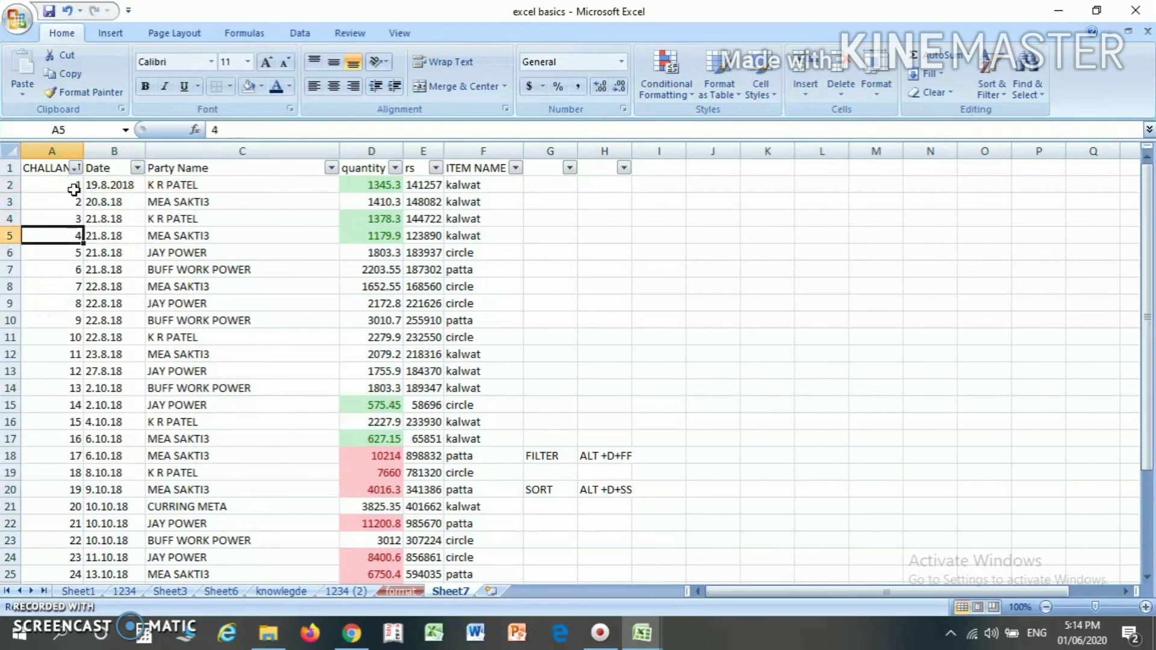
{"action": "key", "text": "Down"}
{"action": "key", "text": "Down"}
{"action": "key", "text": "Down"}
{"action": "key", "text": "Down"}
{"action": "key", "text": "Down"}
{"action": "key", "text": "Down"}
{"action": "key", "text": "Down"}
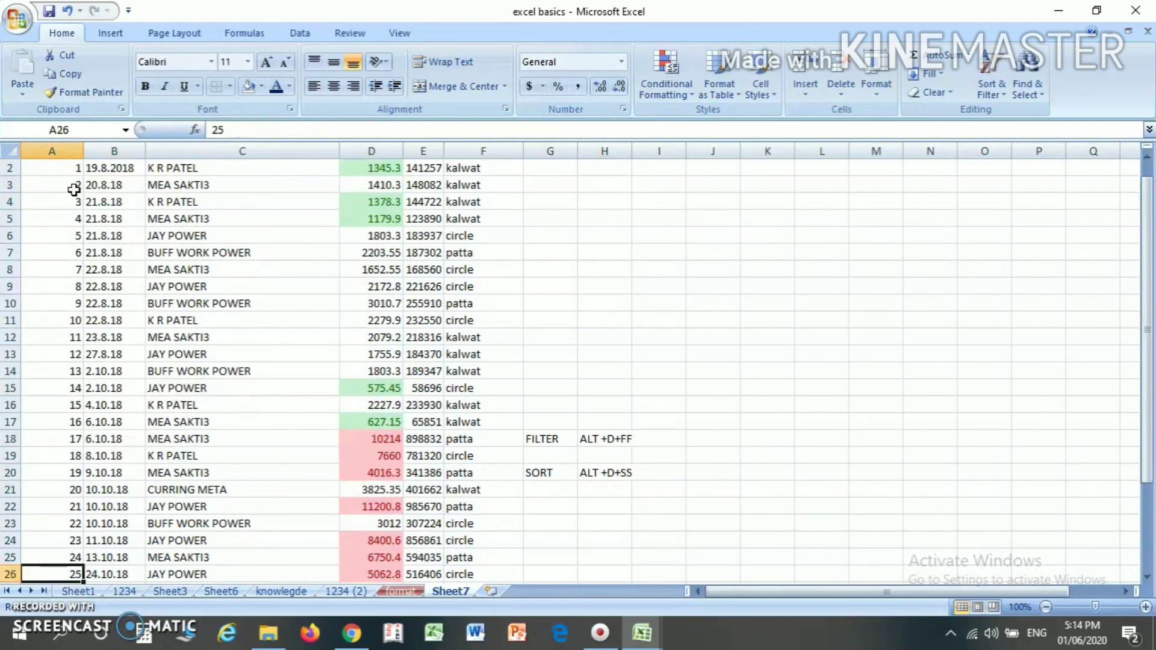
{"action": "key", "text": "Right"}
{"action": "key", "text": "Right"}
{"action": "key", "text": "Right"}
{"action": "key", "text": "Right"}
{"action": "key", "text": "Right"}
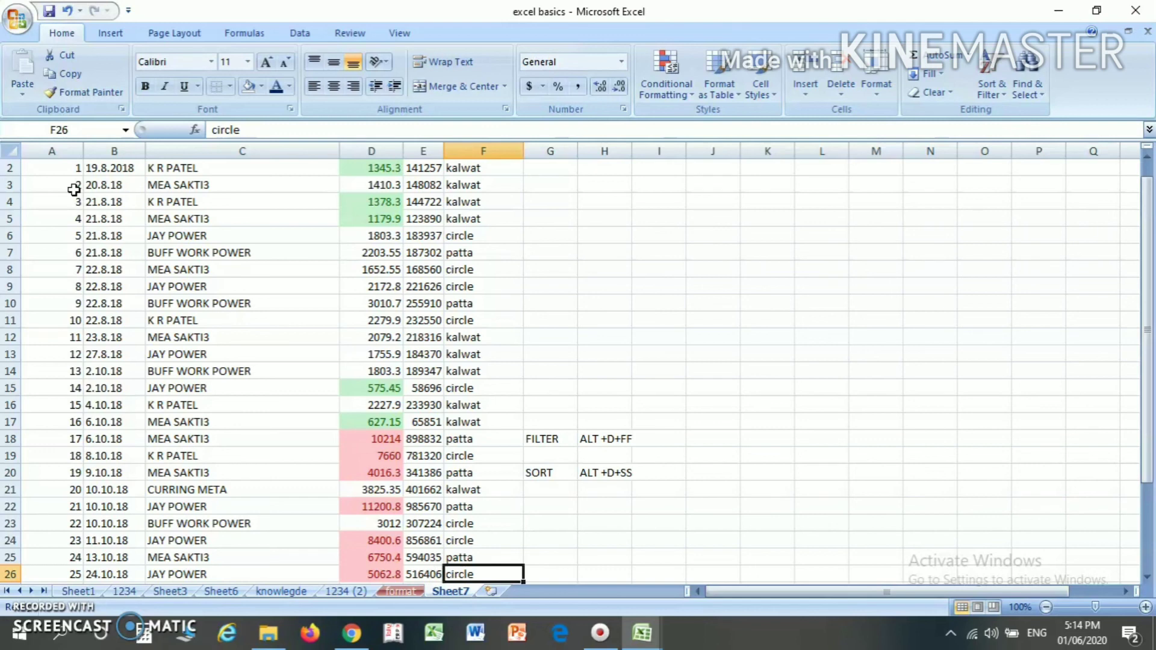
{"action": "key", "text": "Left"}
{"action": "key", "text": "Left"}
{"action": "key", "text": "Left"}
{"action": "key", "text": "Left"}
{"action": "key", "text": "Left"}
{"action": "key", "text": "Up"}
{"action": "key", "text": "Up"}
{"action": "key", "text": "Up"}
{"action": "key", "text": "Up"}
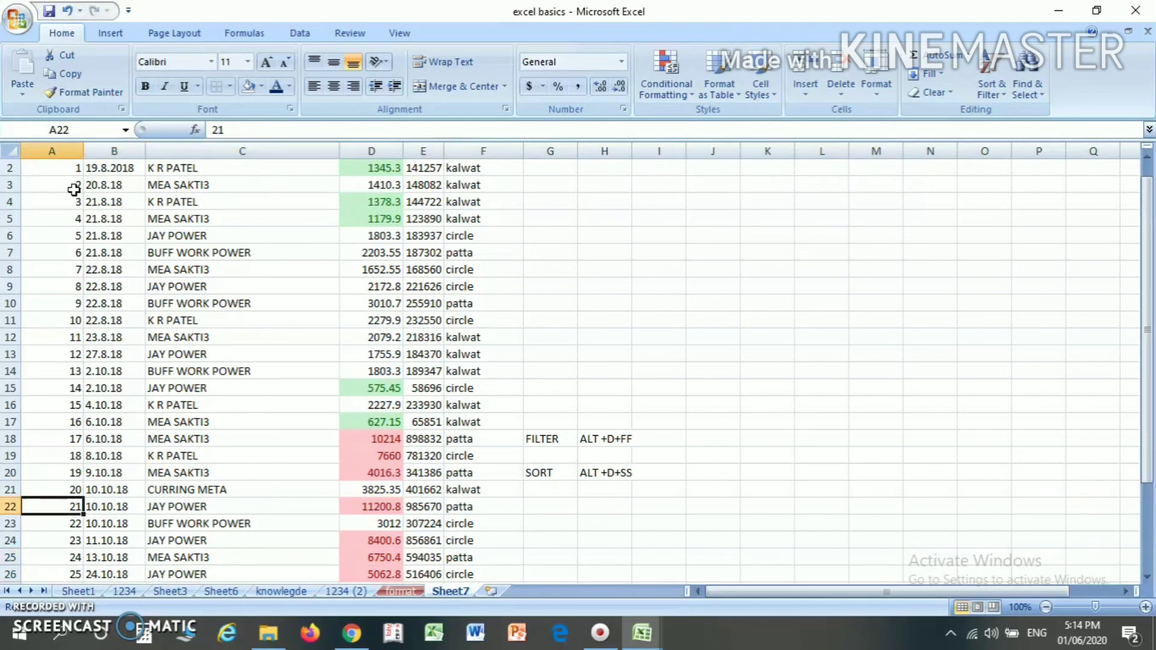
{"action": "key", "text": "Up"}
{"action": "key", "text": "Up"}
{"action": "key", "text": "Up"}
{"action": "key", "text": "Up"}
{"action": "key", "text": "Up"}
{"action": "key", "text": "Up"}
{"action": "key", "text": "Up"}
{"action": "key", "text": "Up"}
{"action": "key", "text": "Up"}
{"action": "key", "text": "Up"}
{"action": "key", "text": "Up"}
{"action": "key", "text": "Up"}
{"action": "key", "text": "Up"}
{"action": "key", "text": "Up"}
{"action": "key", "text": "Up"}
{"action": "key", "text": "Up"}
{"action": "key", "text": "Up"}
{"action": "key", "text": "Up"}
{"action": "key", "text": "Up"}
{"action": "key", "text": "Up"}
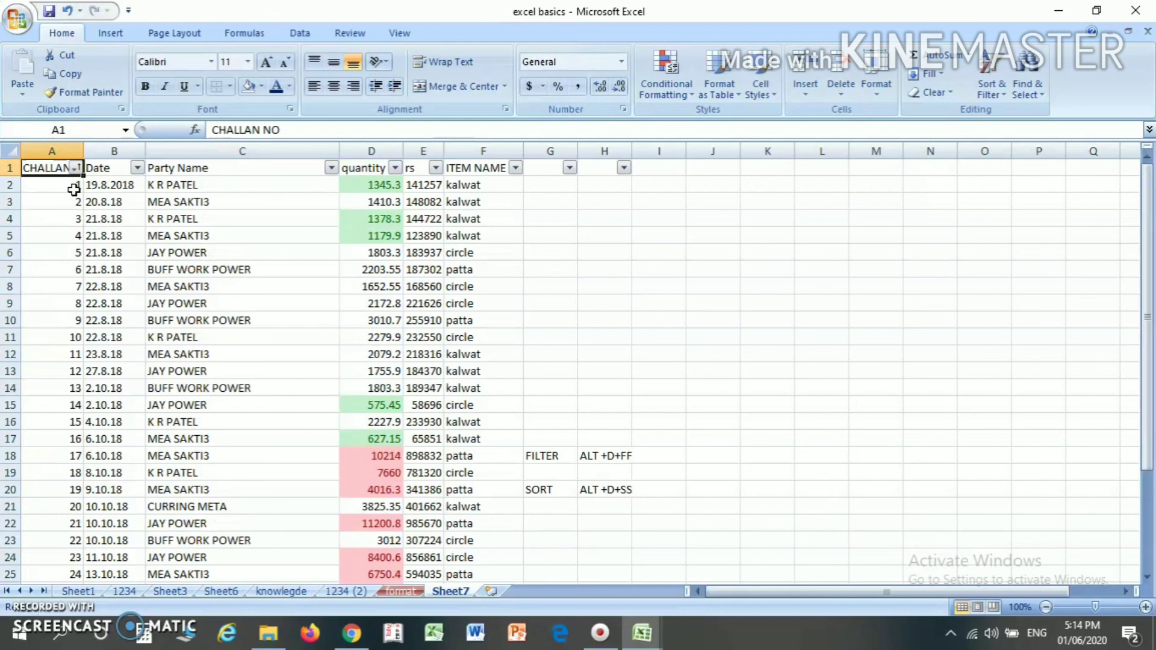